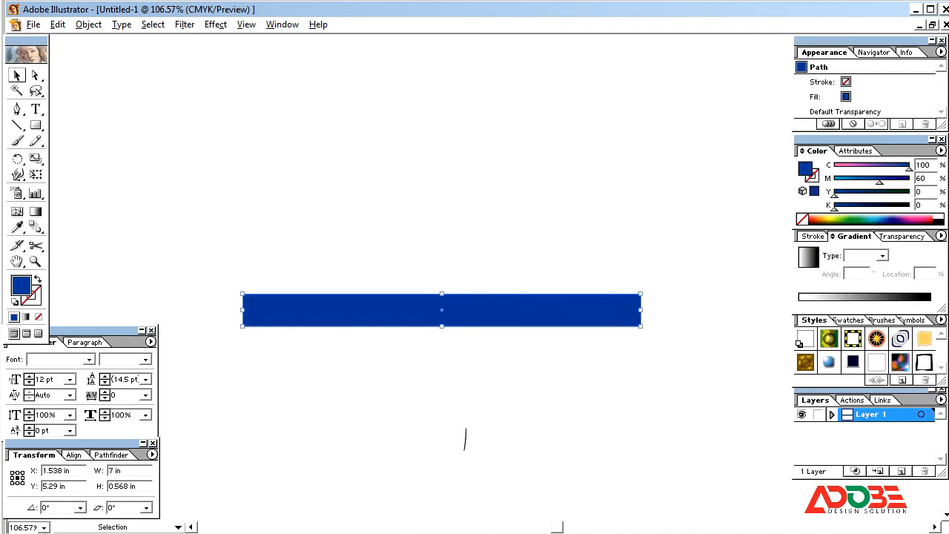
Step: Select the white card rectangle and display the transparency grid
click(432, 375)
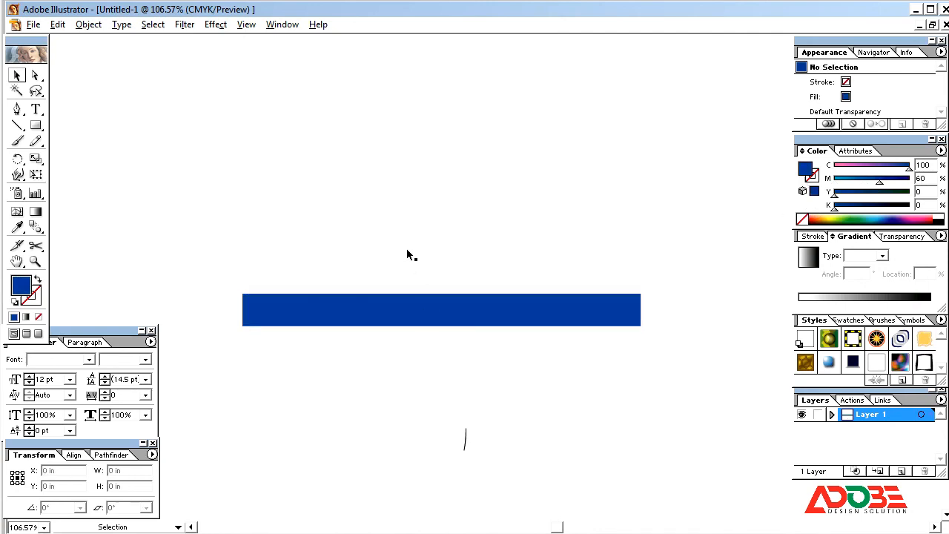
key(ctrl+z)
click(405, 217)
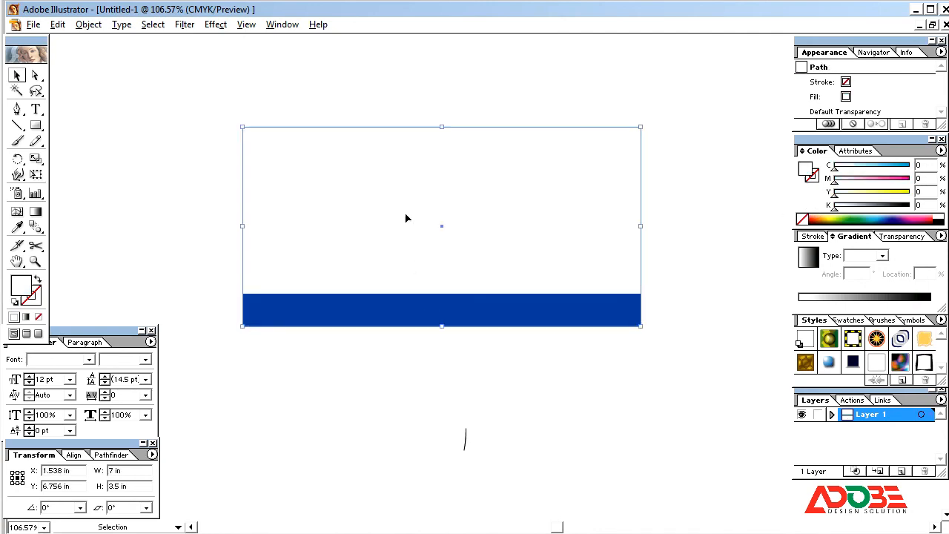
click(173, 206)
click(326, 210)
key(ctrl+shift+d)
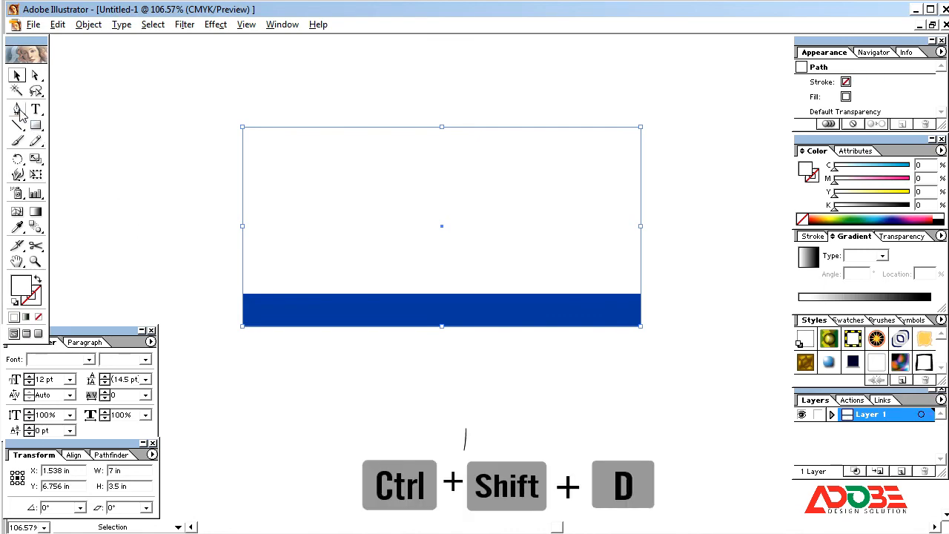
key(ctrl+shift+d)
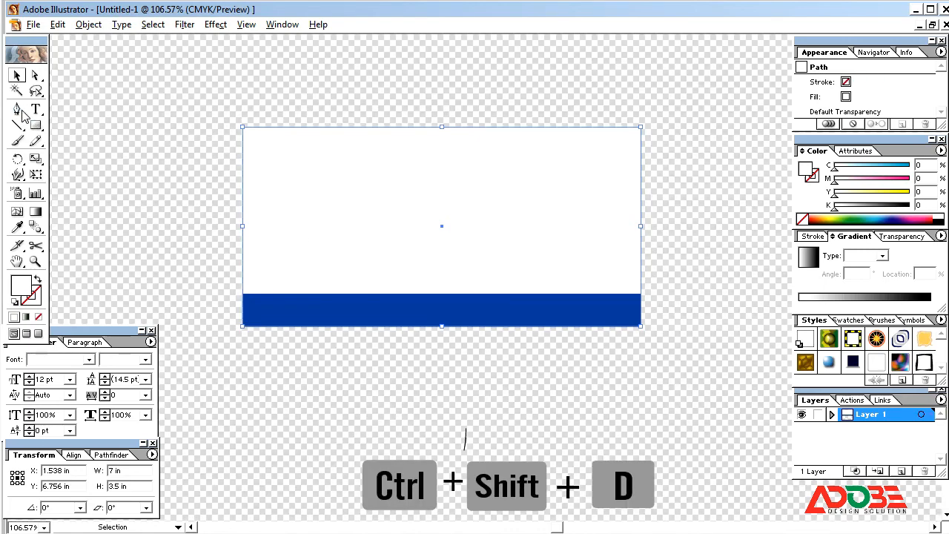
Step: Draw a closed Pen shape curving from the card's upper-right edge to below its bottom edge, looping back around outside the card's right side
click(17, 111)
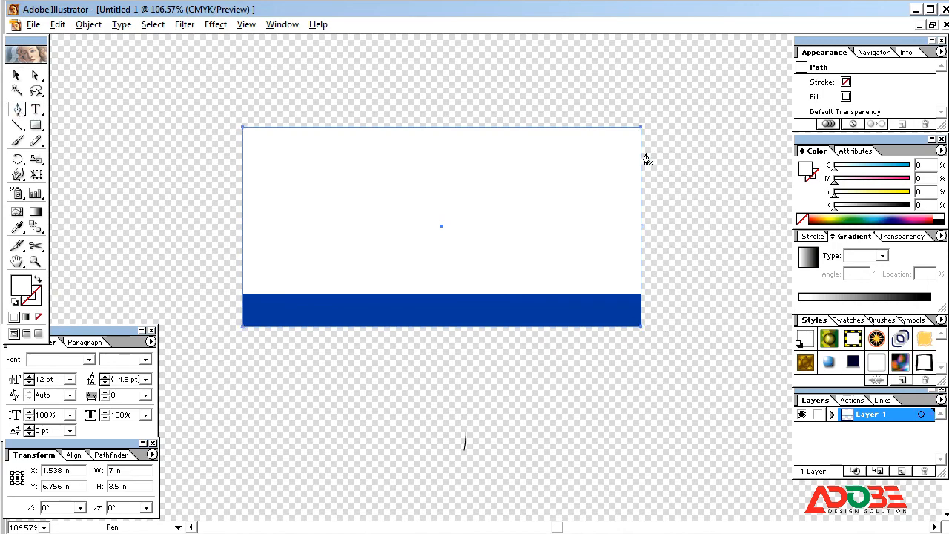
click(645, 135)
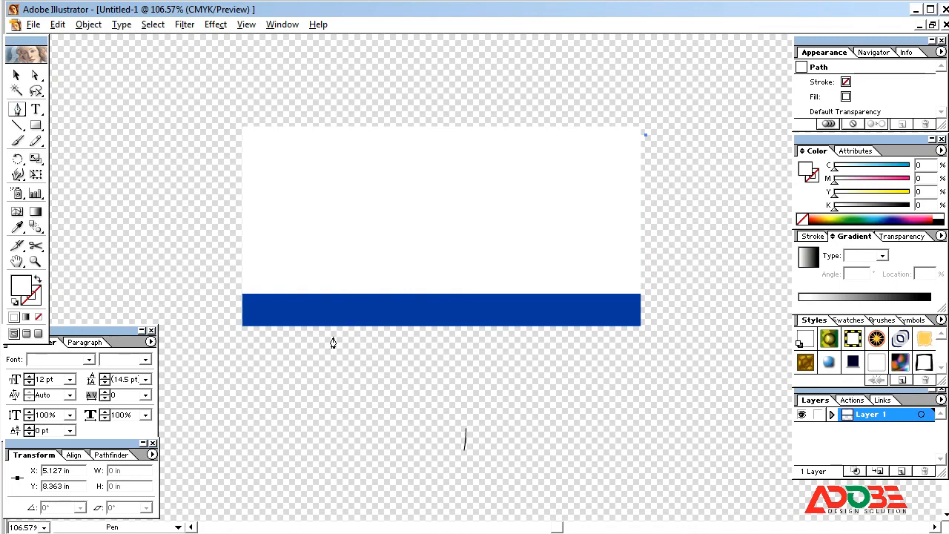
drag(333, 335, 234, 517)
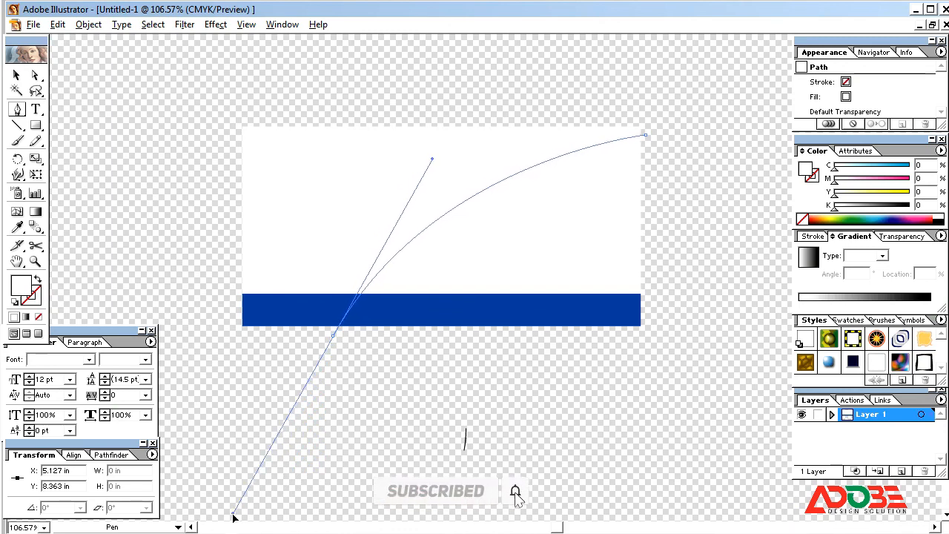
drag(235, 517, 235, 517)
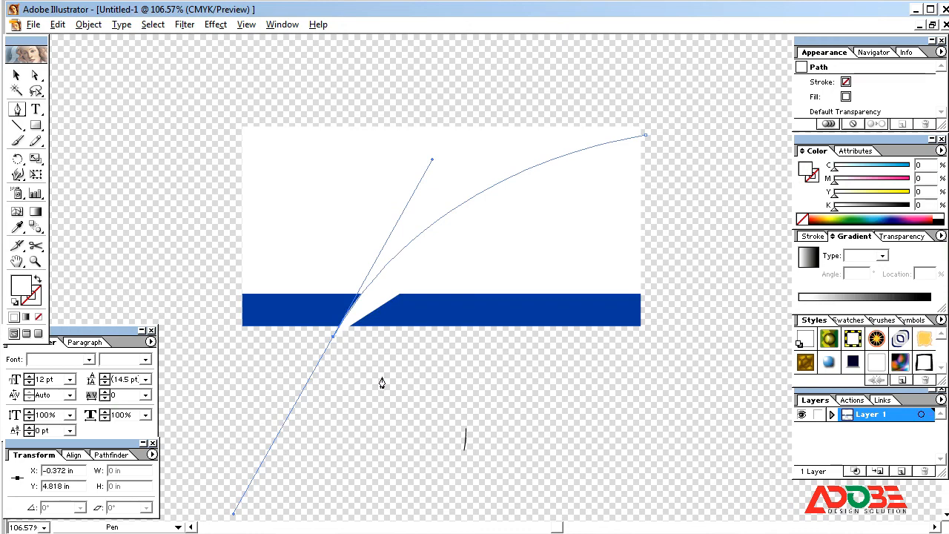
drag(382, 378, 568, 382)
drag(685, 359, 695, 348)
drag(693, 268, 689, 244)
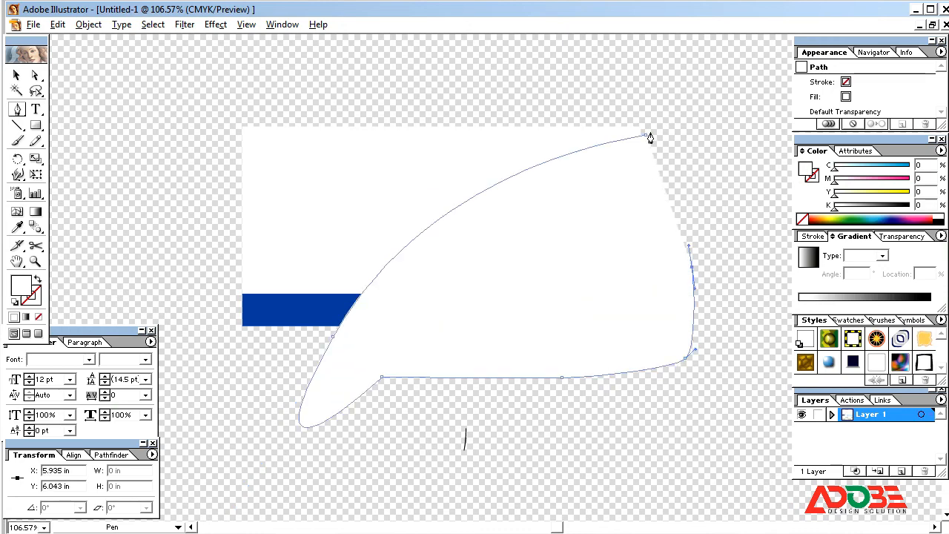
click(648, 137)
key(v)
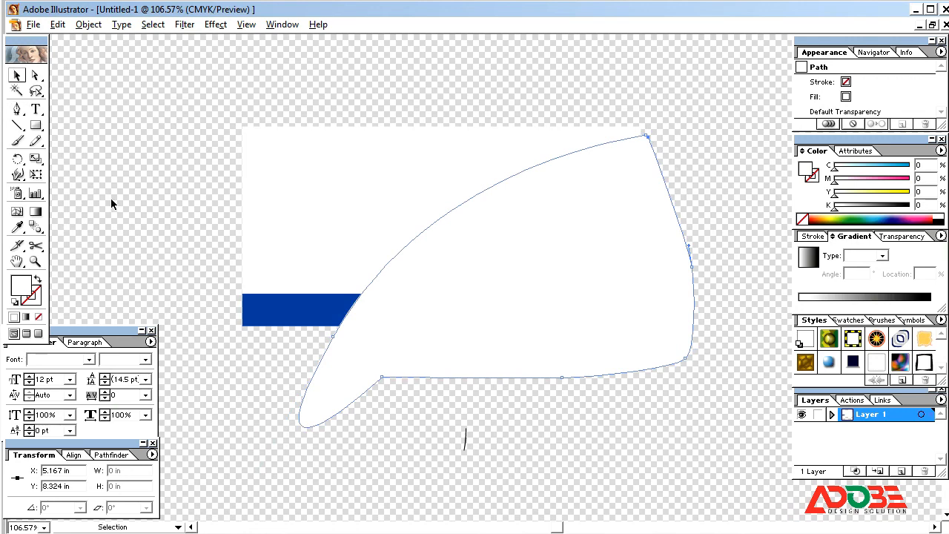
Step: Copy the white card rectangle and paste the copy in front of it
click(330, 218)
click(57, 24)
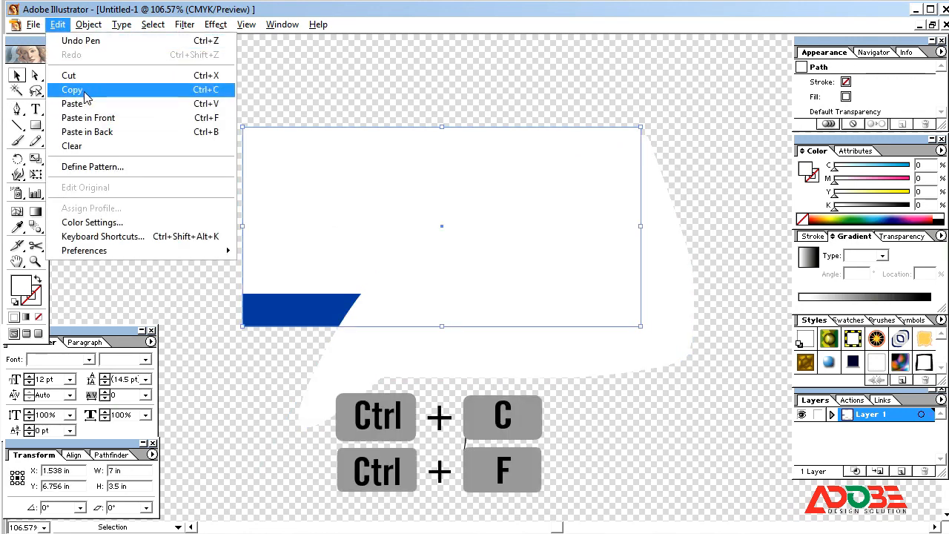
click(72, 89)
click(57, 24)
click(88, 117)
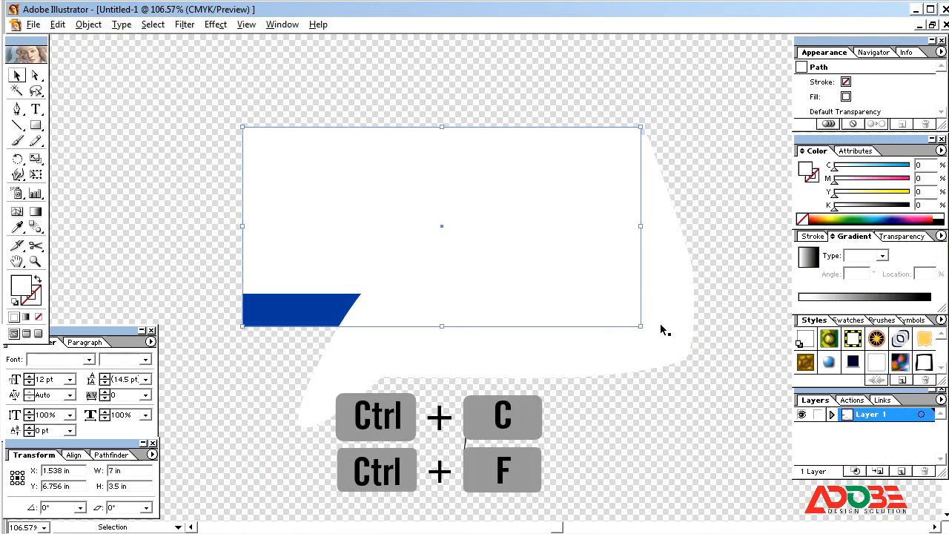
Step: Divide the copied card rectangle with the curved pen shape and ungroup the resulting pieces
shift+click(664, 328)
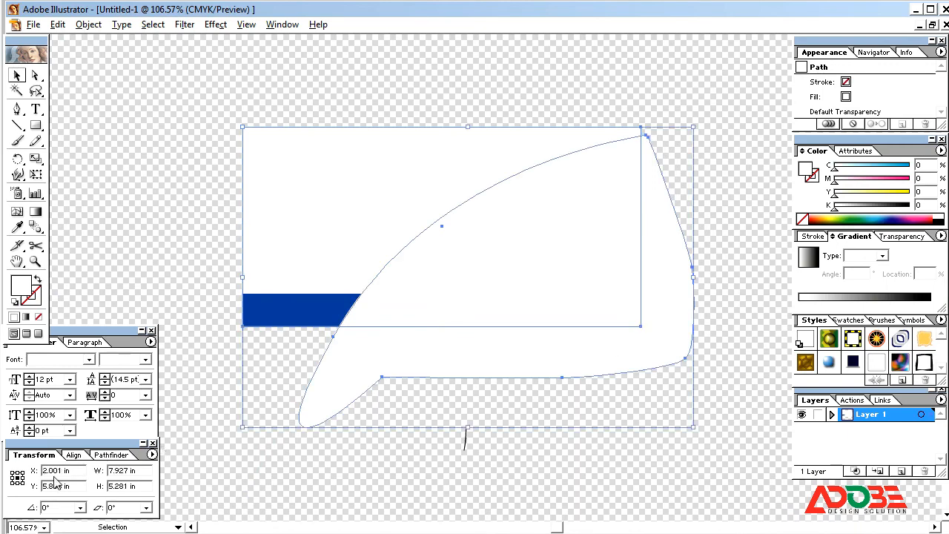
click(108, 455)
click(18, 507)
right_click(543, 282)
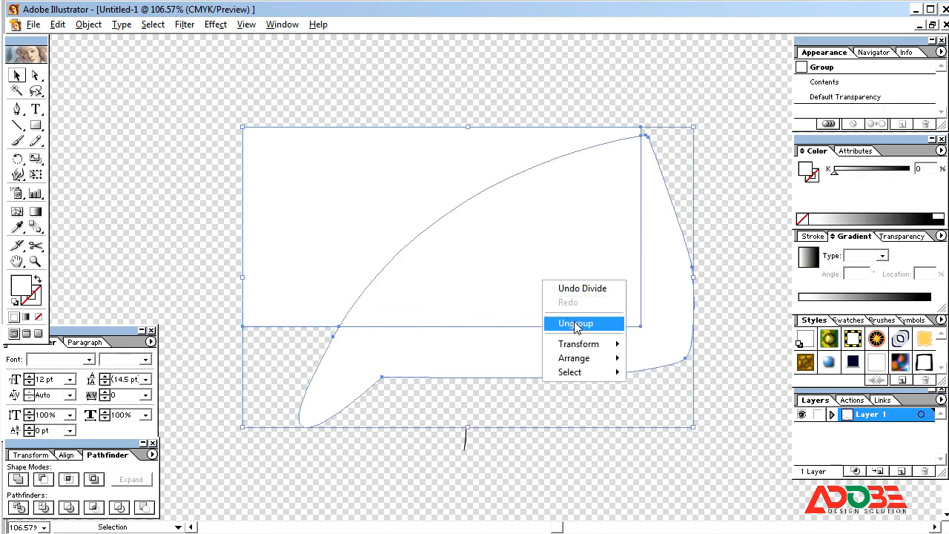
click(576, 324)
Step: Delete the divided piece outside the card and the piece above the curve, leaving only the curved piece inside the card
click(556, 359)
key(Delete)
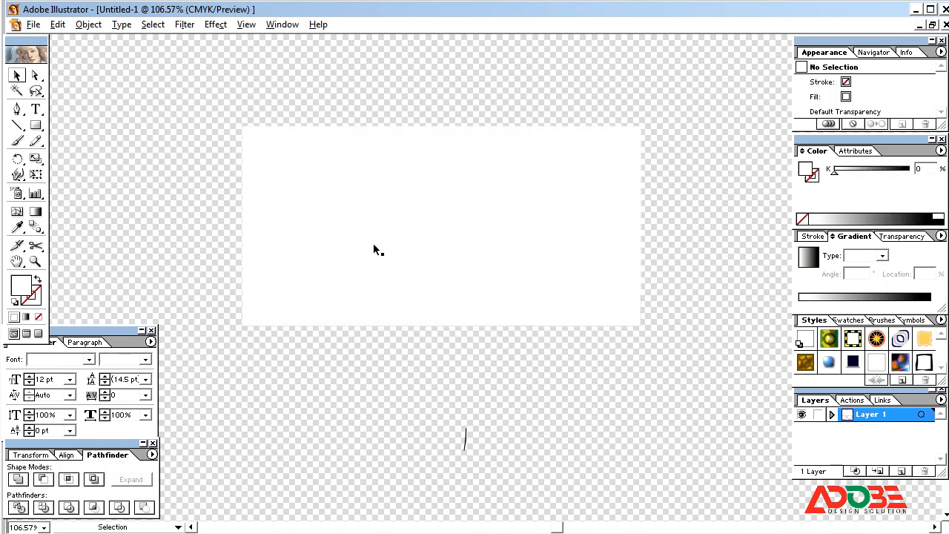
click(381, 248)
key(Delete)
Step: Send the curved piece backward until it lies behind the blue bar
click(505, 258)
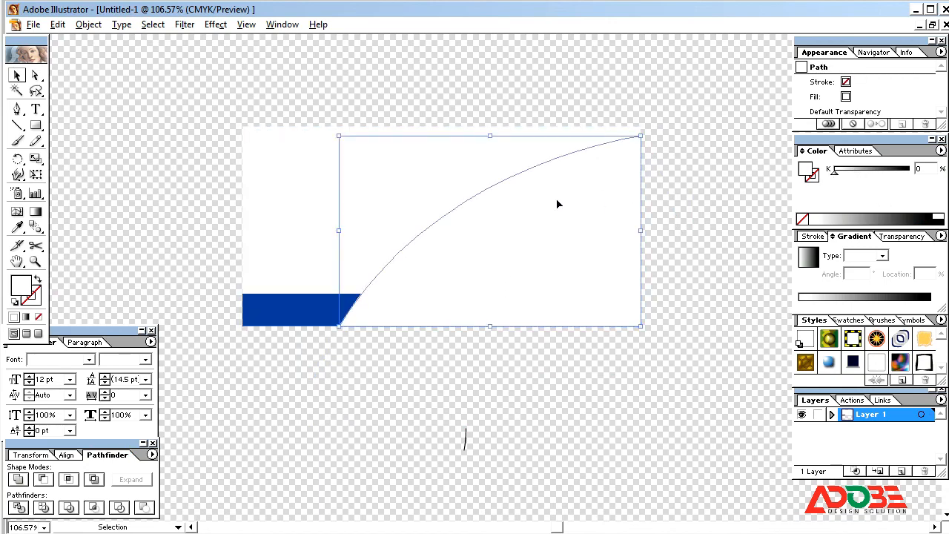
key(ctrl+bracketleft)
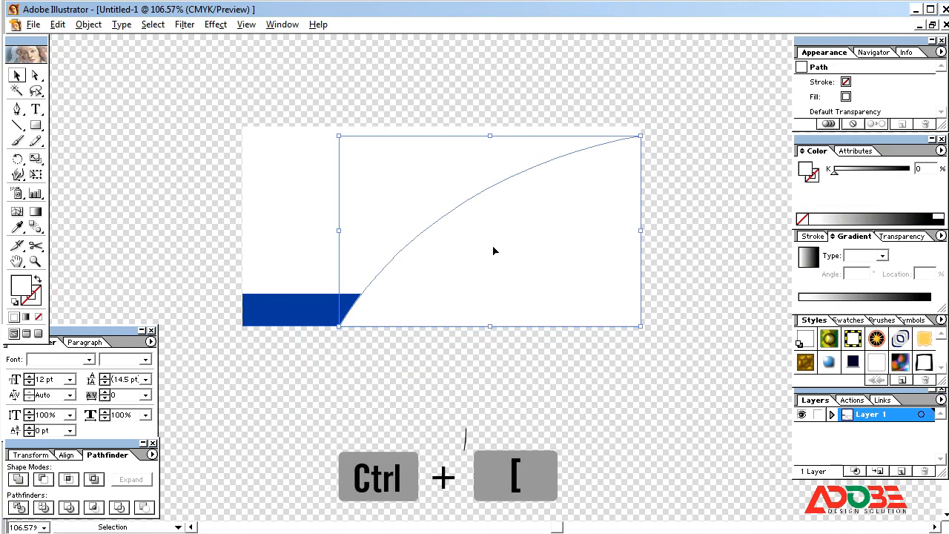
key(ctrl+bracketleft)
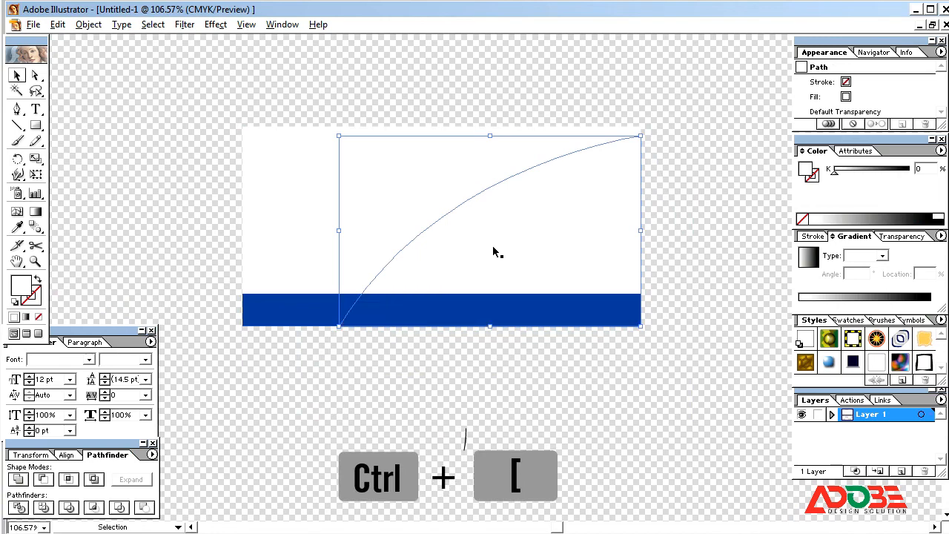
click(531, 256)
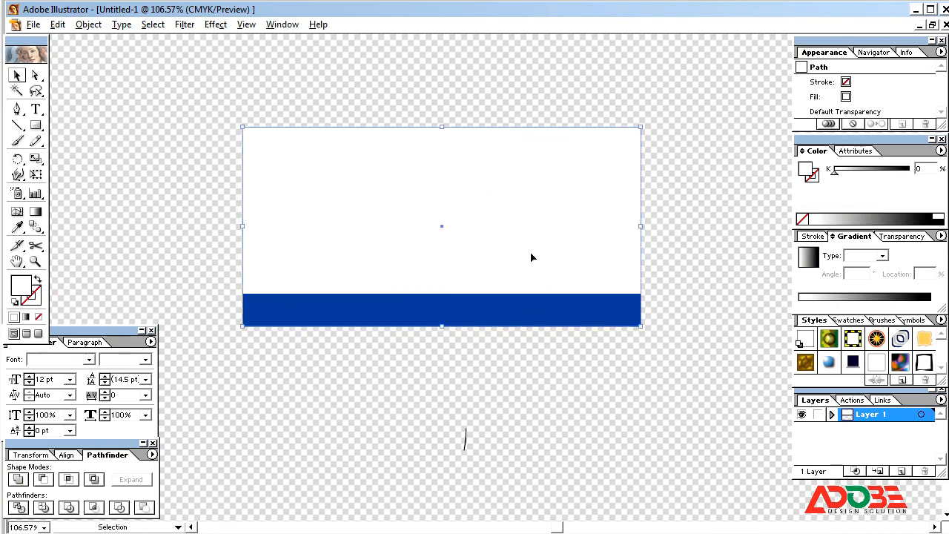
Step: Fill the curved piece with orange-yellow in CMYK, using M 30 and Y 100 with C and K at 0
click(567, 217)
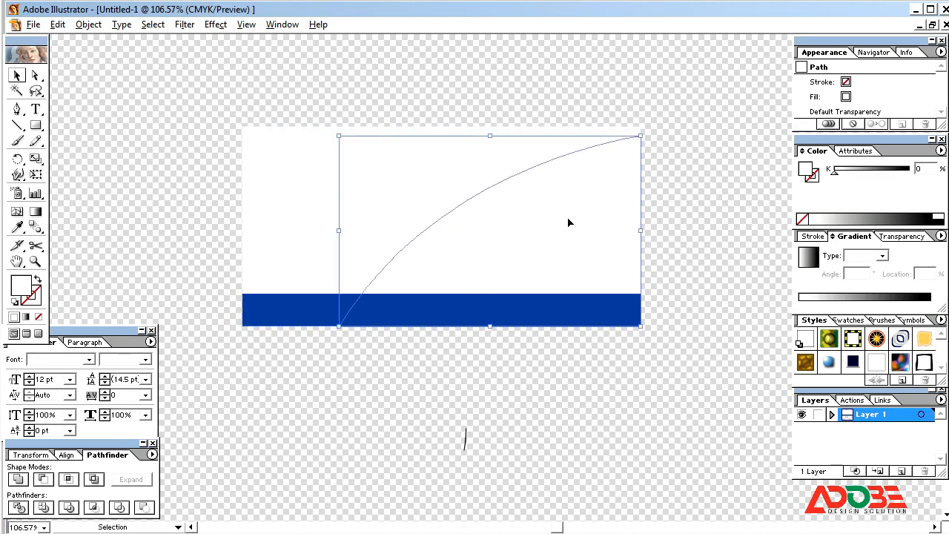
click(940, 151)
click(869, 215)
mouse_move(881, 192)
mouse_down()
mouse_move(911, 192)
mouse_move(867, 181)
mouse_up()
drag(926, 178, 881, 192)
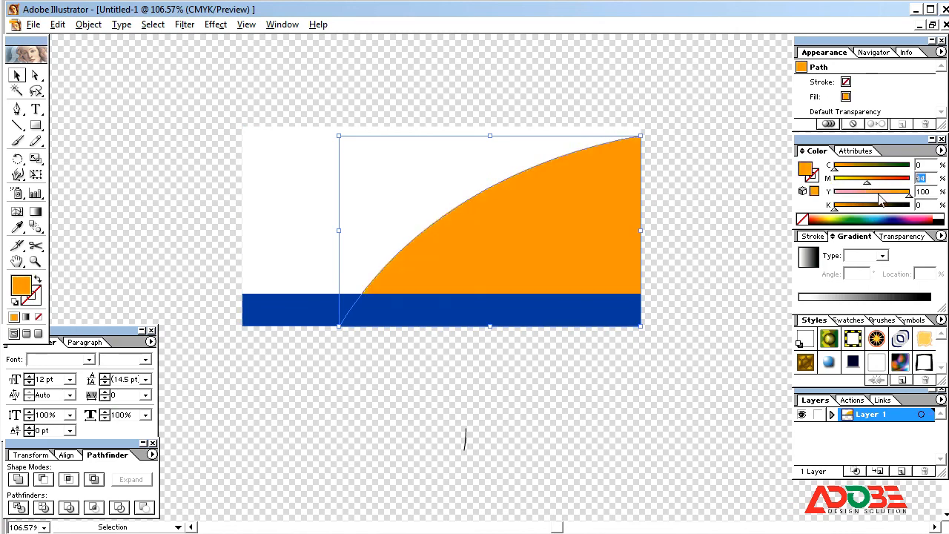
text(50)
key(Return)
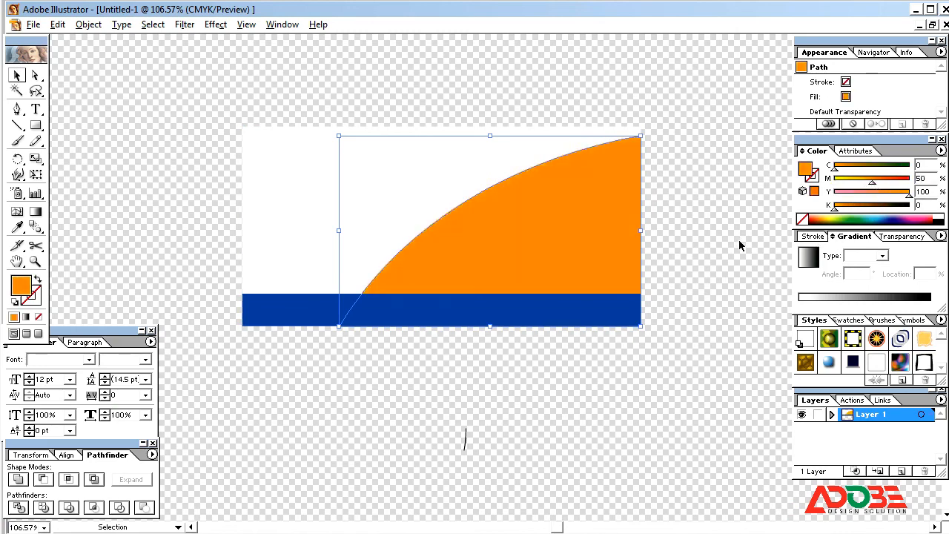
double_click(922, 178)
text(30)
key(Return)
click(703, 211)
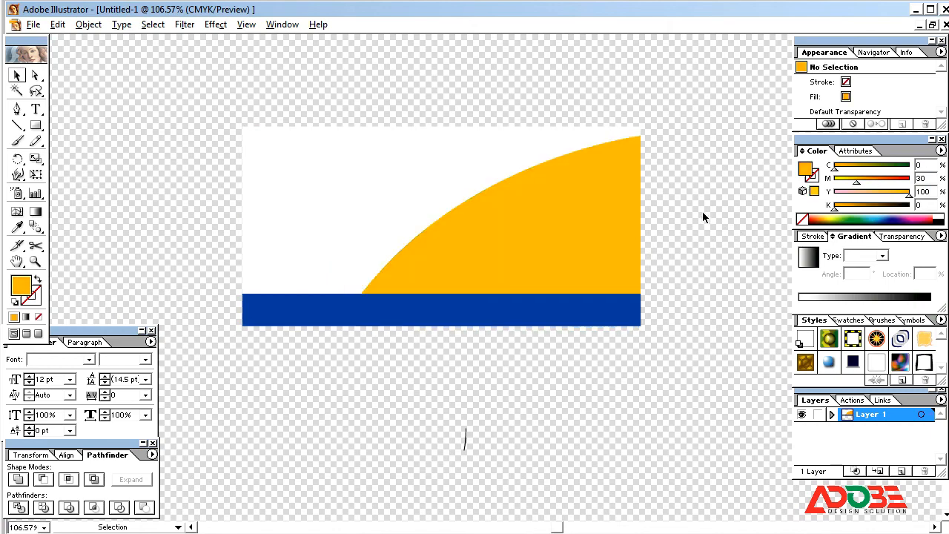
click(552, 239)
click(57, 25)
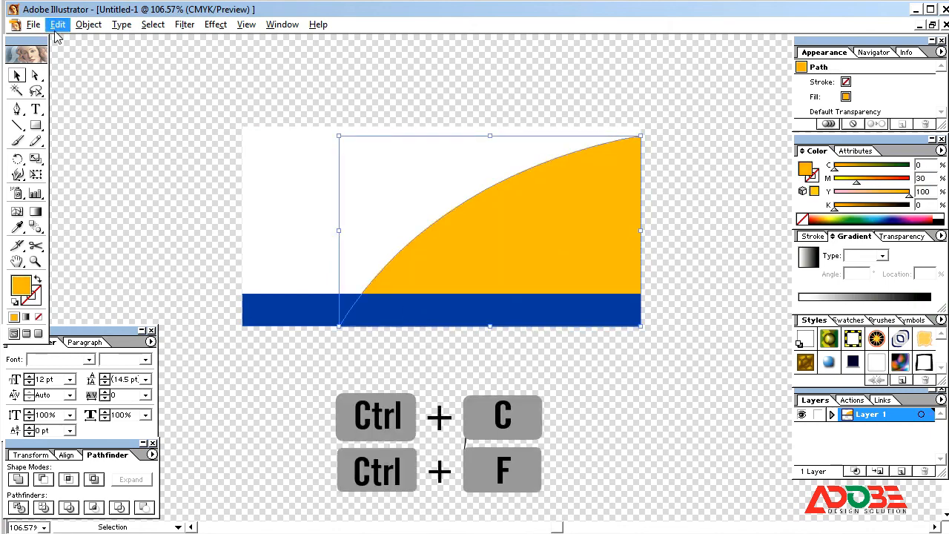
click(89, 75)
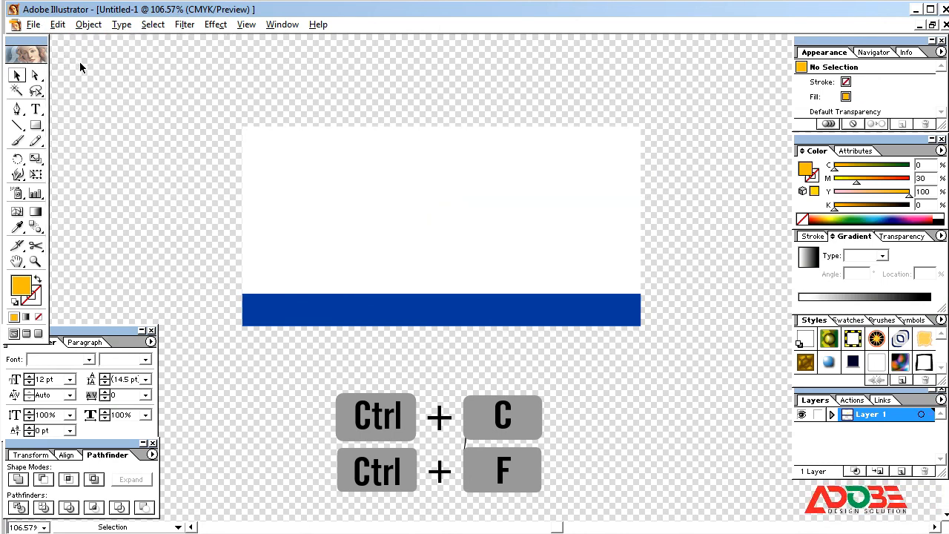
key(ctrl+f)
Step: Copy the orange curved shape and paste the copy in front of it
click(57, 27)
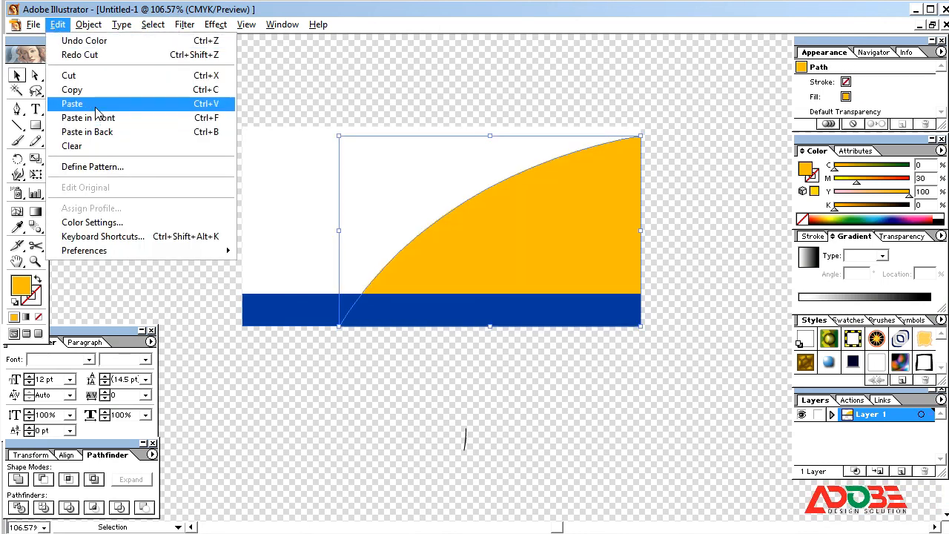
click(98, 96)
click(59, 27)
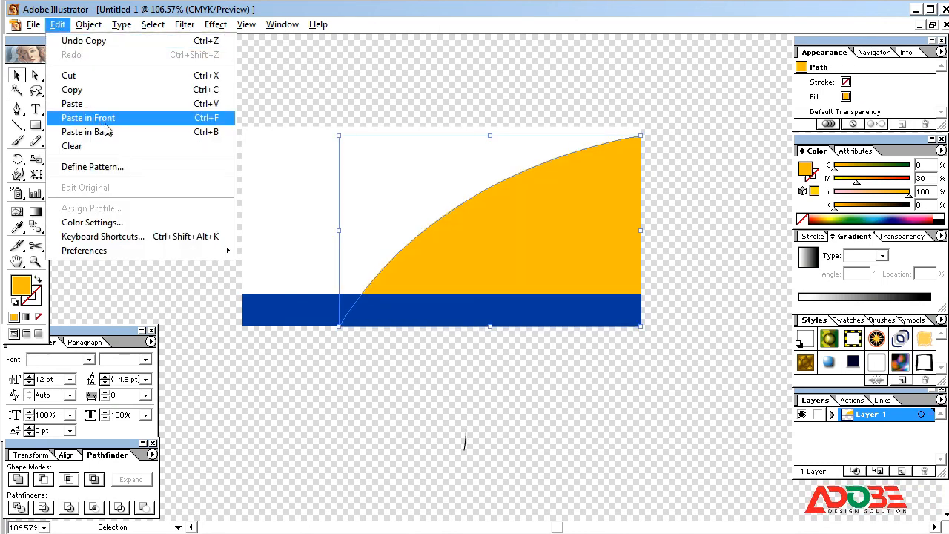
click(122, 119)
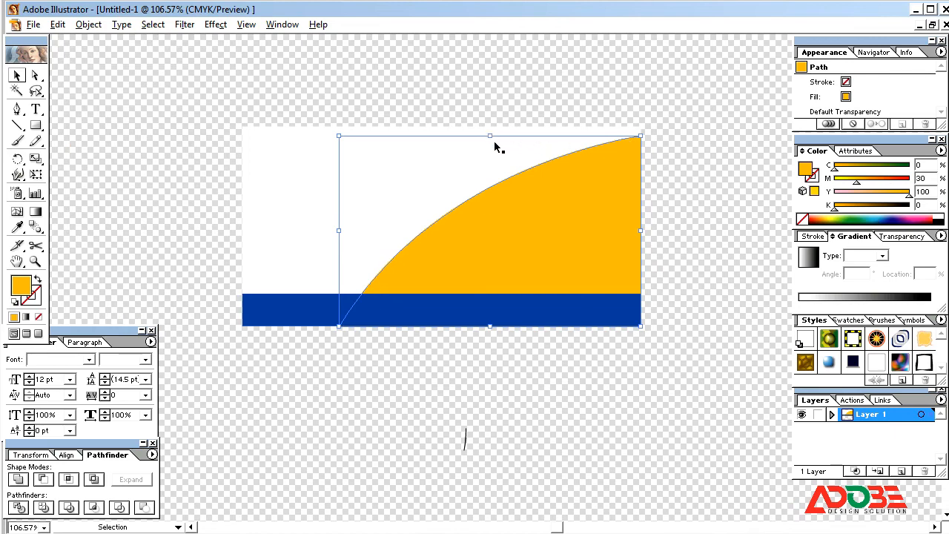
click(643, 241)
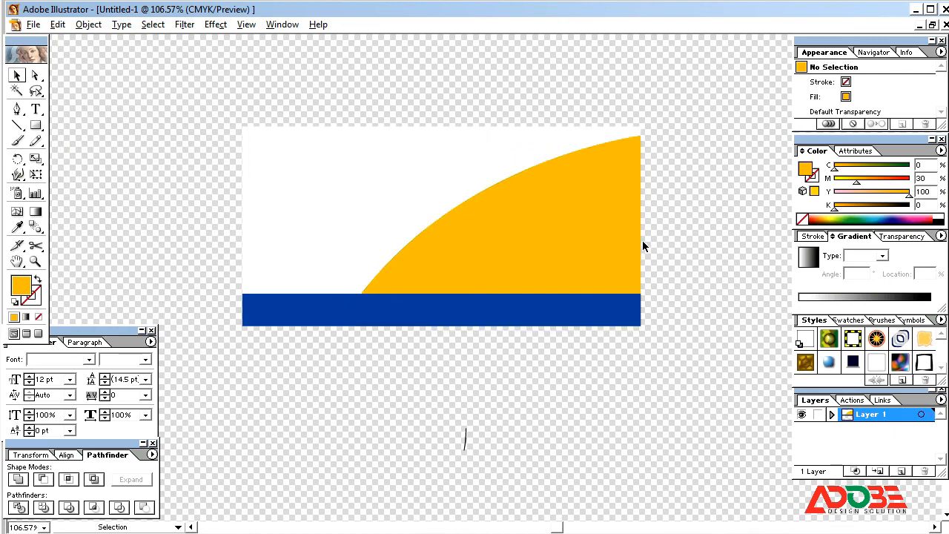
click(630, 226)
shift+click(520, 130)
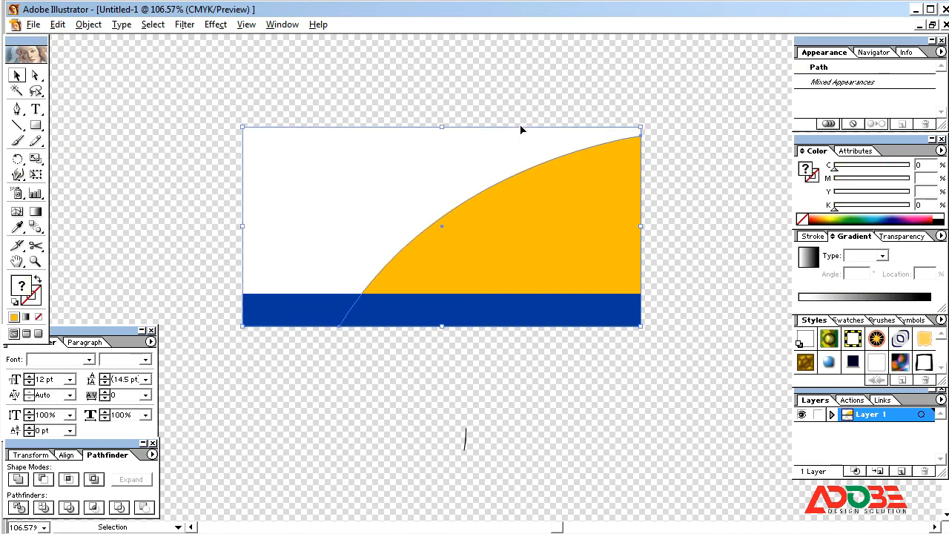
key(ctrl+shift+a)
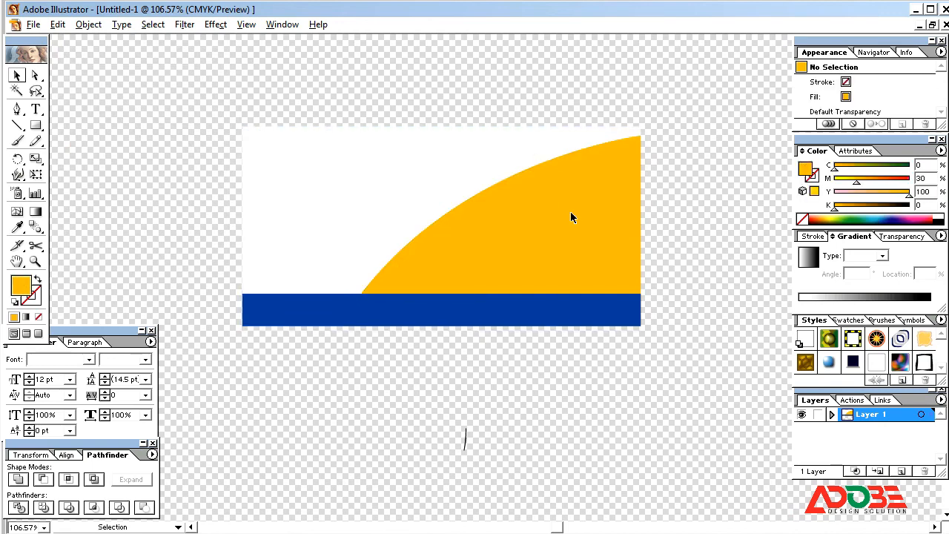
click(600, 184)
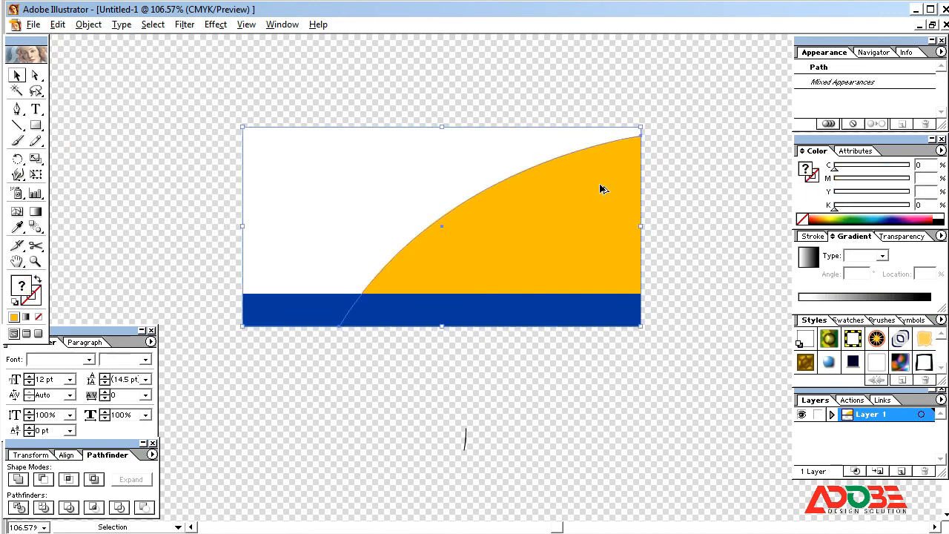
click(666, 176)
Step: Lock the white card and one of the two stacked orange shapes, leaving the other orange shape editable
click(556, 176)
key(ctrl+2)
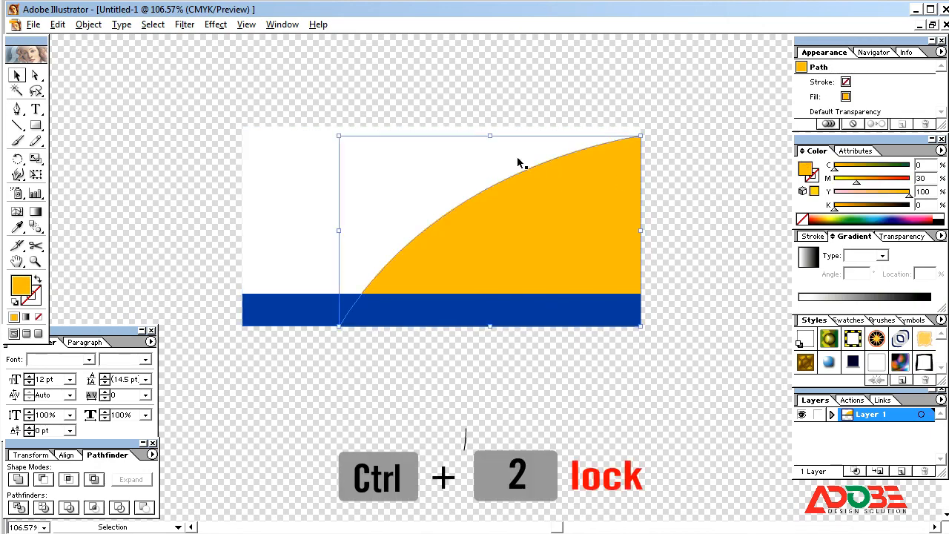
click(491, 135)
key(ctrl+shift+a)
key(ctrl+alt+2)
Step: Lower the upper-right corner point of the editable curved shape and fill that shape with black, CMYK 0, 0, 0, 100
click(35, 75)
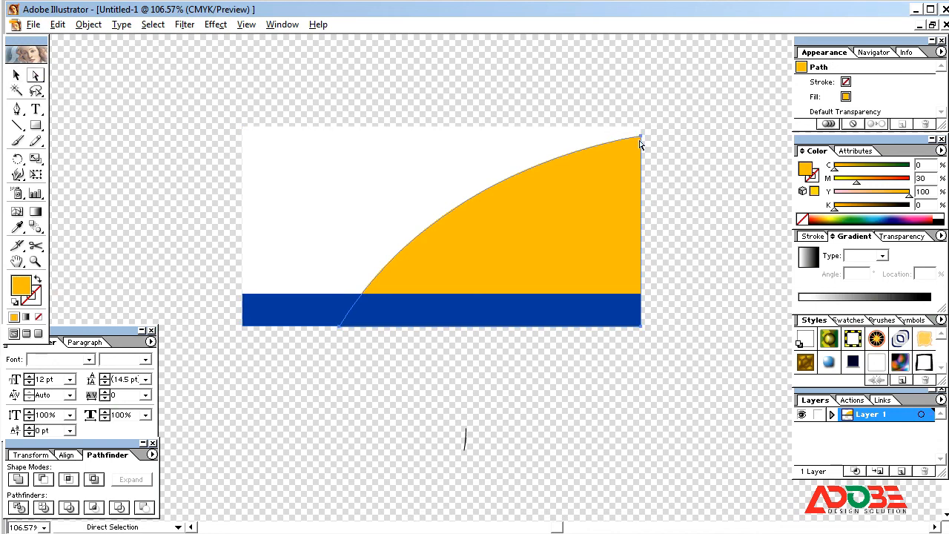
drag(612, 115, 643, 149)
key(ctrl+z)
click(678, 187)
drag(618, 114, 642, 157)
drag(860, 180, 798, 191)
drag(867, 205, 745, 201)
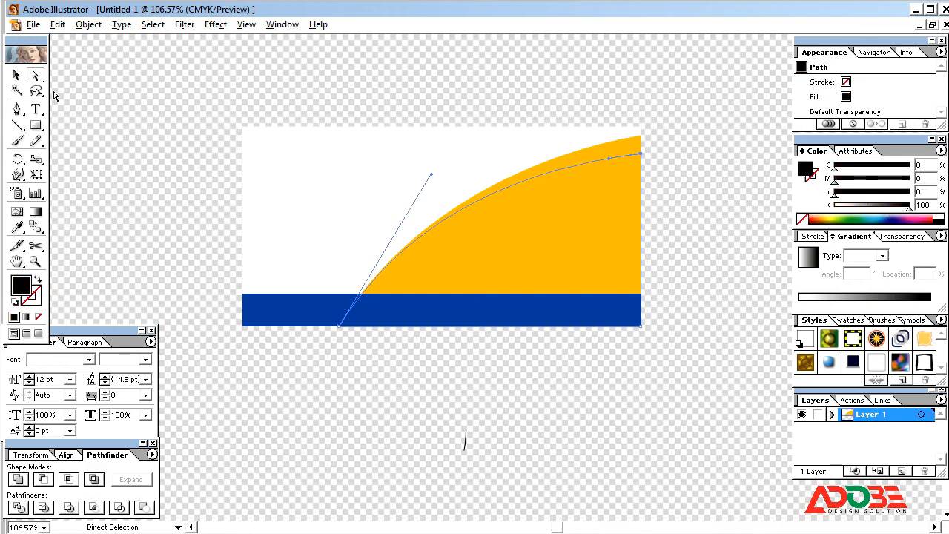
Step: Bring the black curved shape forward so that it sits above the orange curved shape
click(17, 75)
click(229, 166)
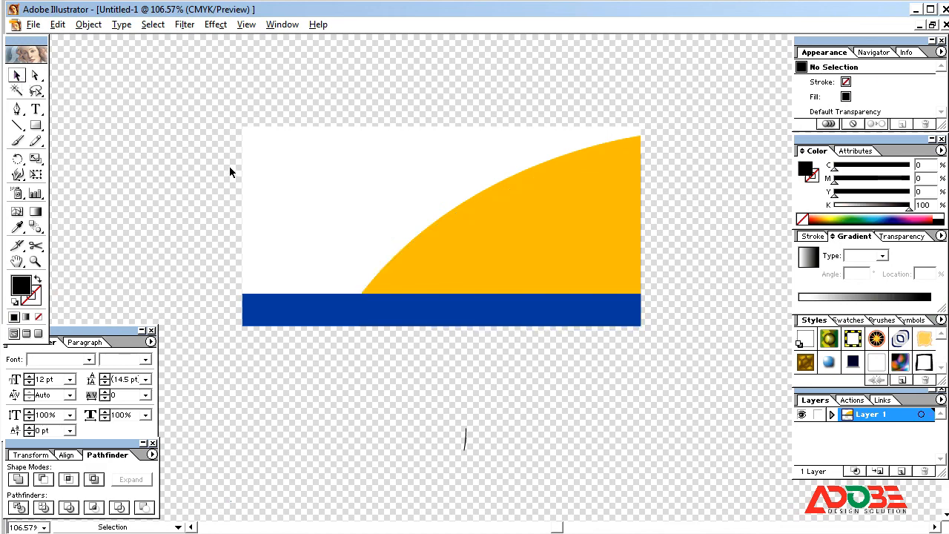
click(602, 250)
key(ctrl+bracketright)
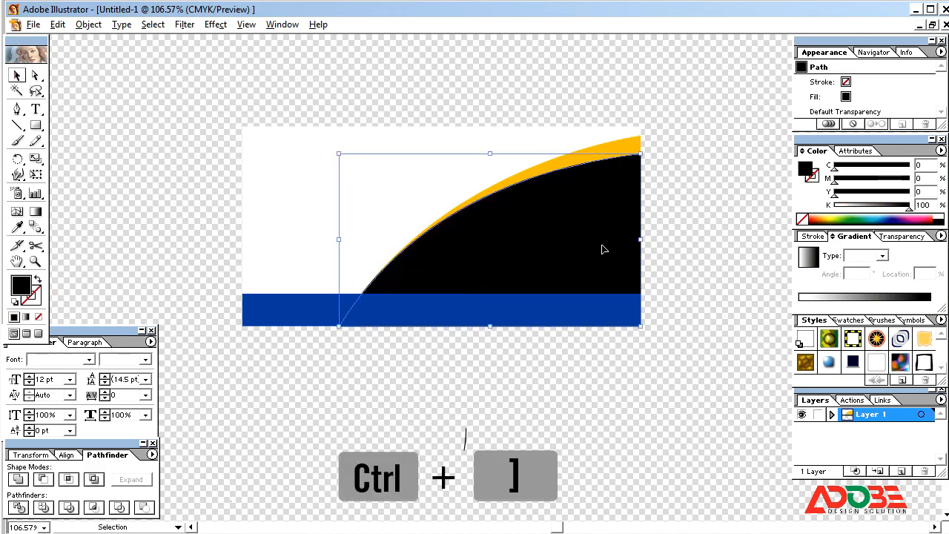
click(669, 223)
Step: Copy the black curved shape and paste the copy in front of it
click(608, 220)
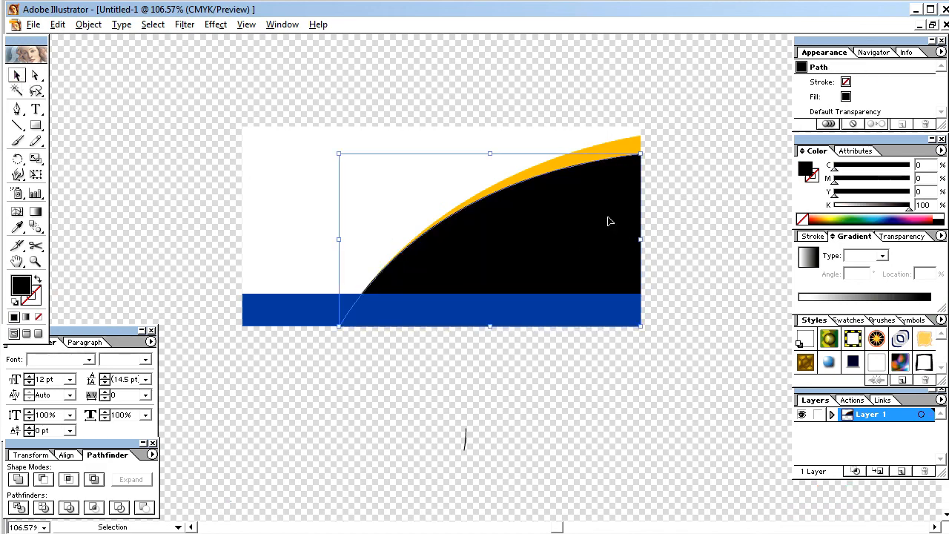
click(57, 25)
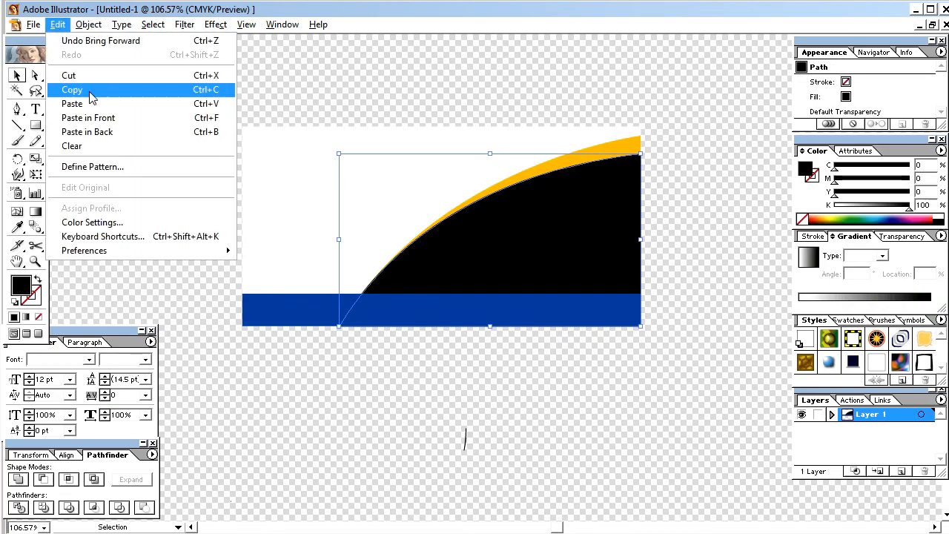
click(92, 88)
click(63, 27)
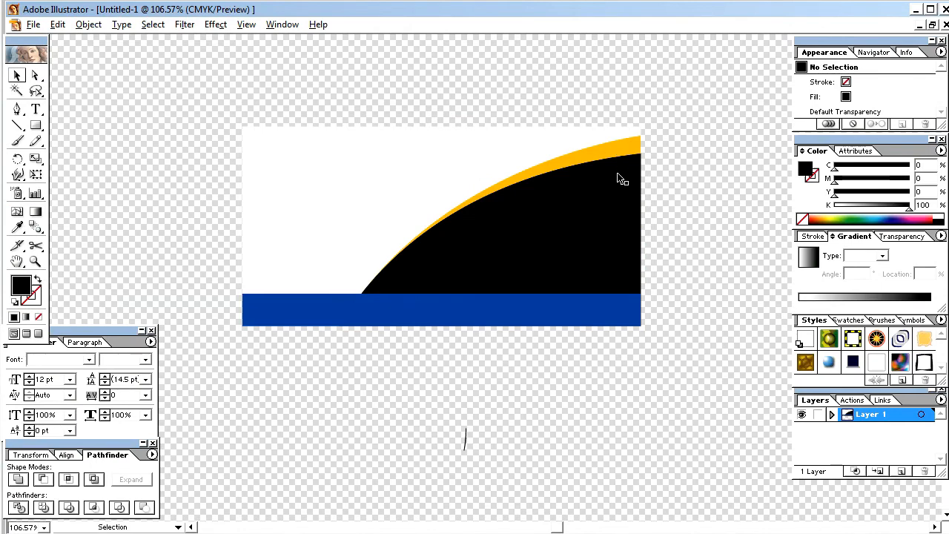
Step: Lower the upper-right corner point of the frontmost black curved shape along the card's right edge
click(624, 177)
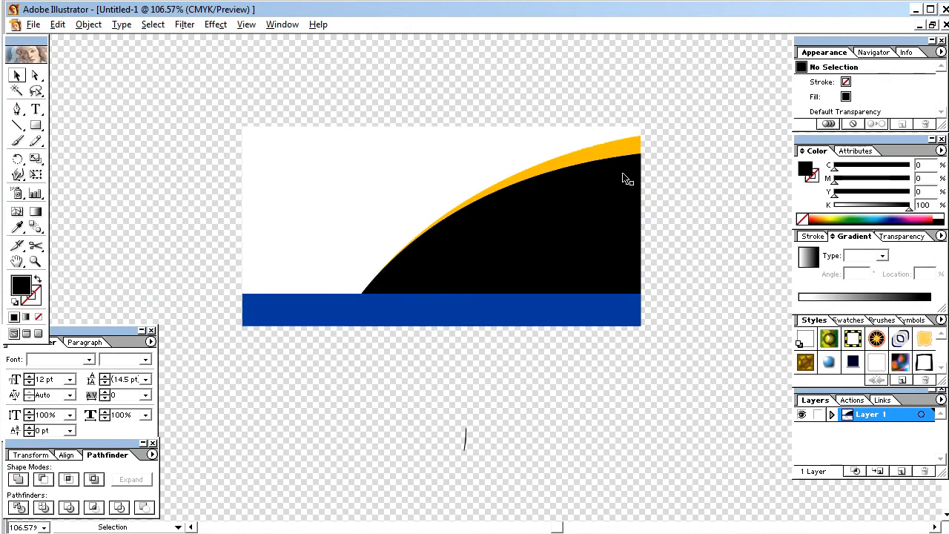
click(624, 177)
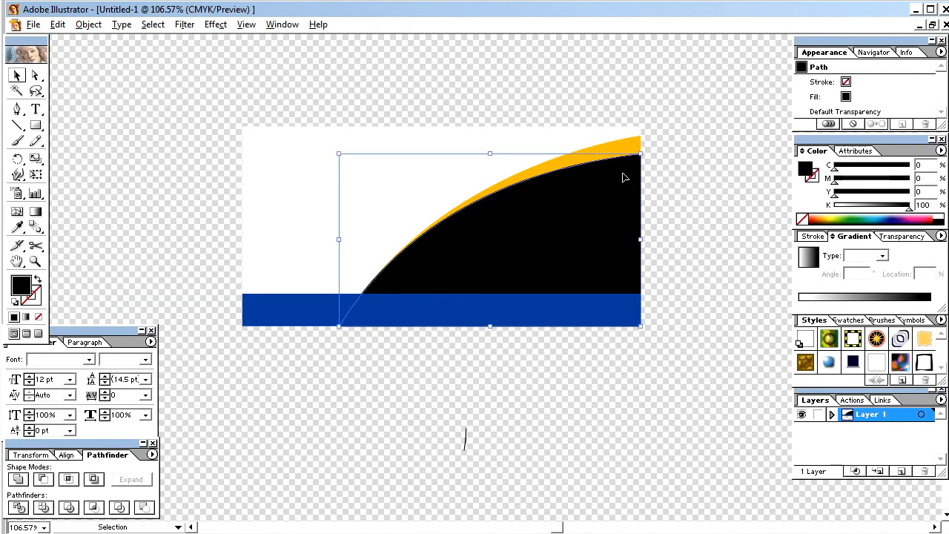
click(37, 76)
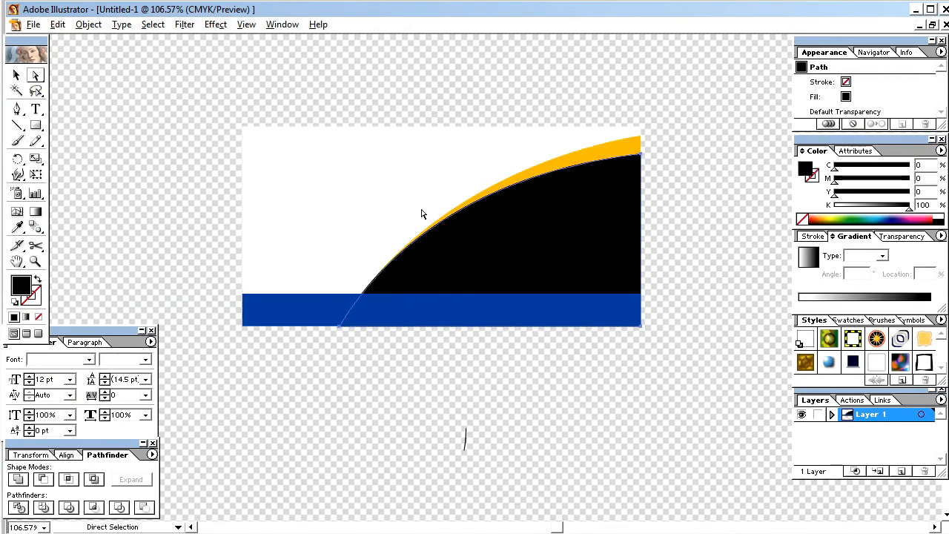
click(657, 161)
click(642, 158)
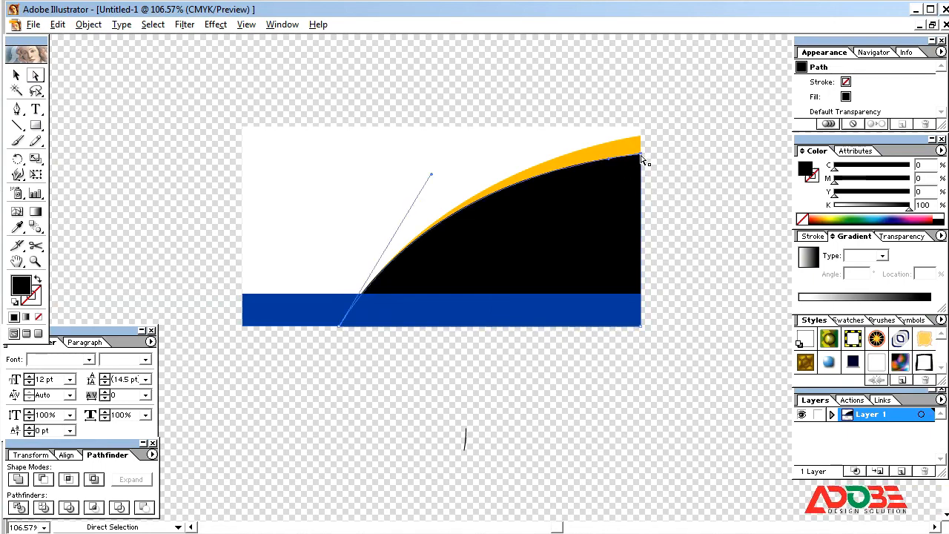
mouse_move(640, 157)
mouse_down()
mouse_move(649, 183)
mouse_move(642, 161)
mouse_move(639, 172)
mouse_up()
key(ctrl+z)
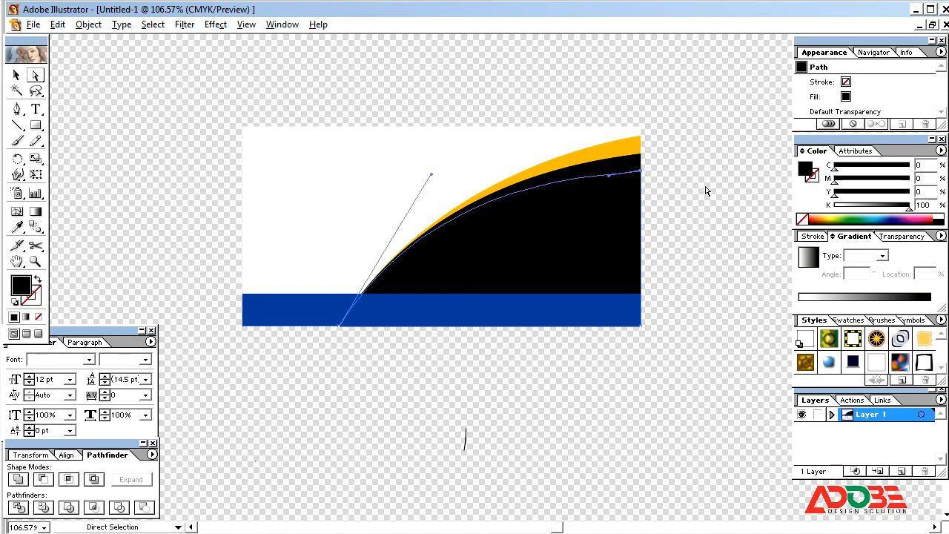
Step: Fill the lowered curved shape with white, CMYK 0, 0, 0, 0, and deselect it
click(852, 215)
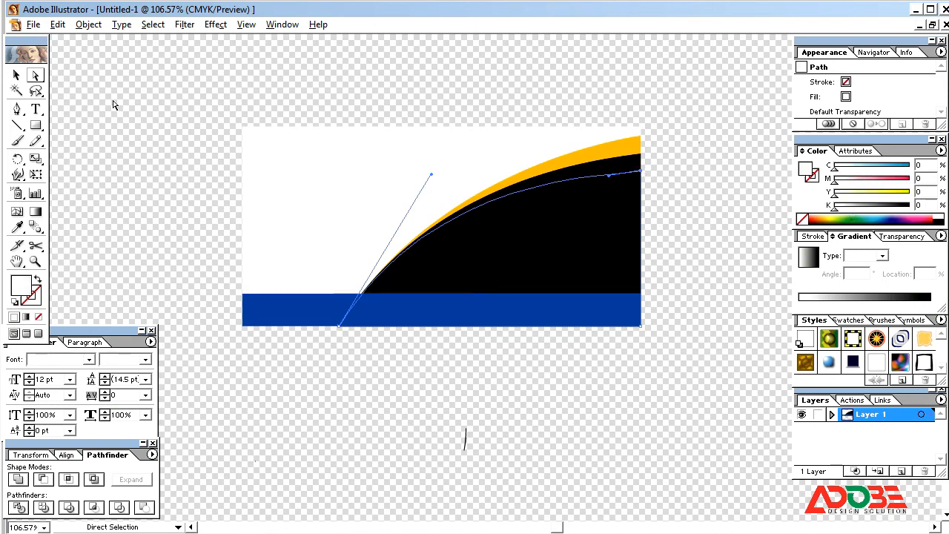
click(16, 75)
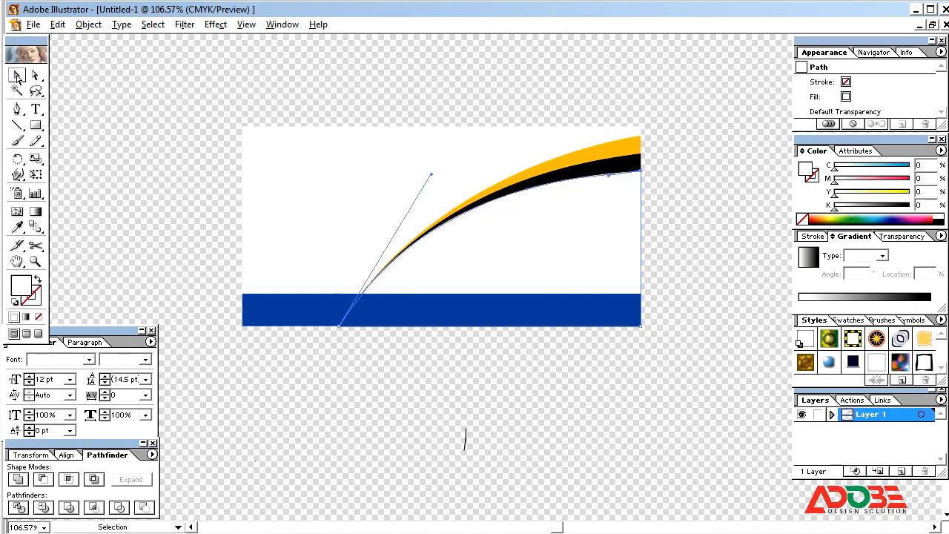
click(227, 245)
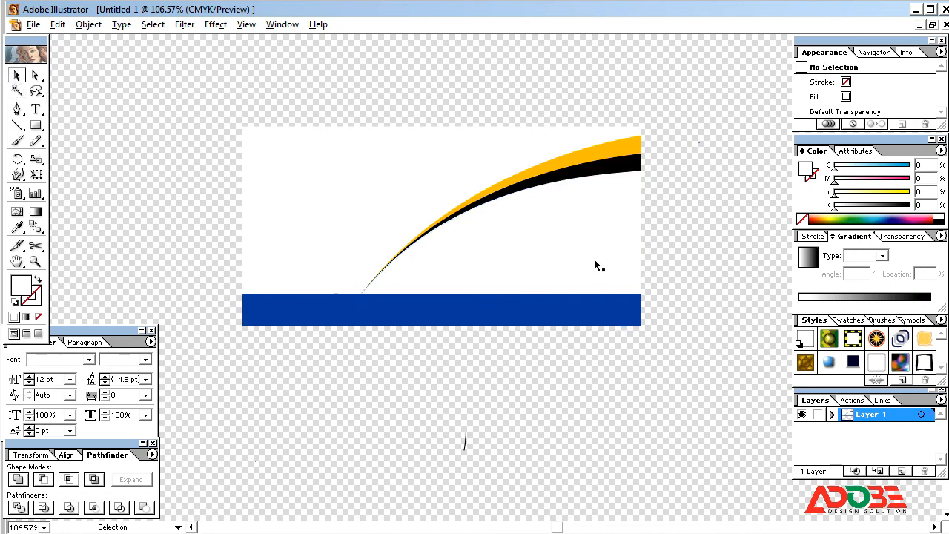
Step: Unlock all the locked objects of the card design
click(581, 221)
click(309, 186)
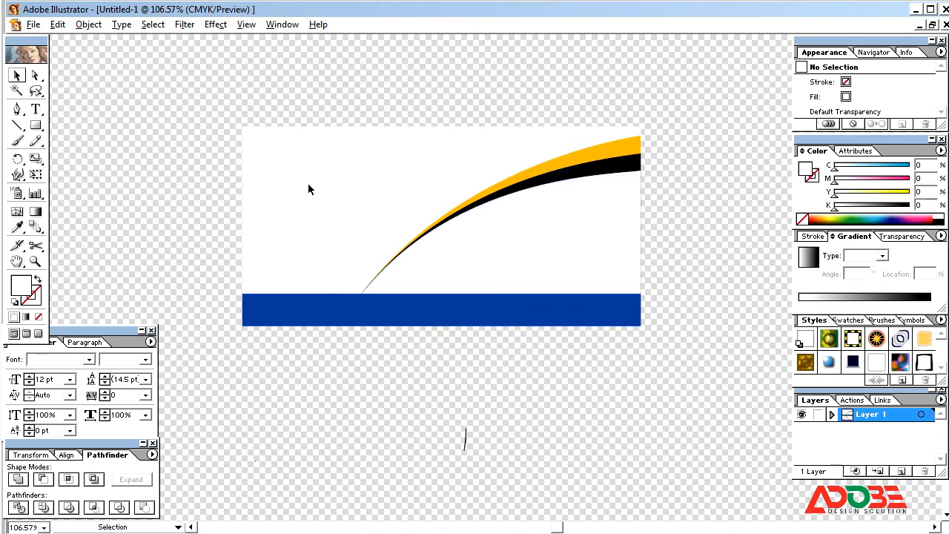
click(590, 175)
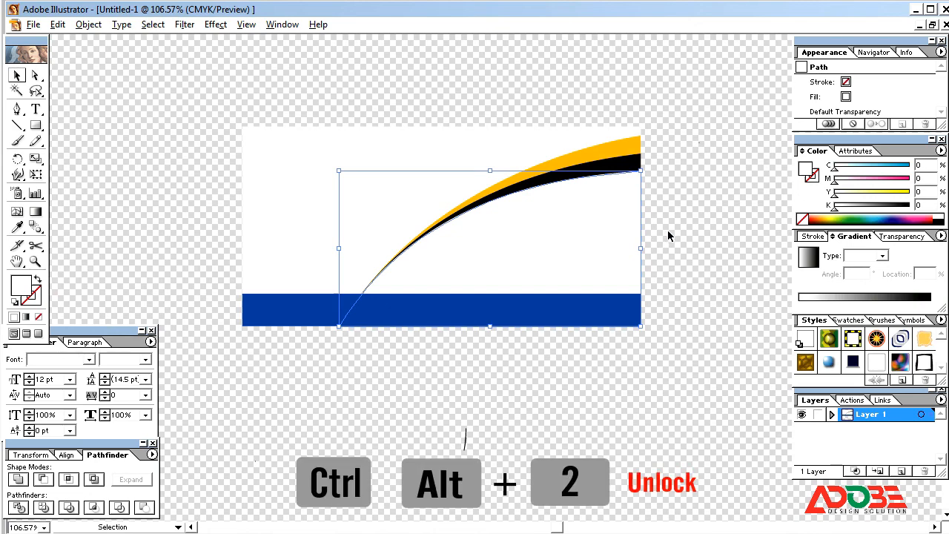
click(659, 182)
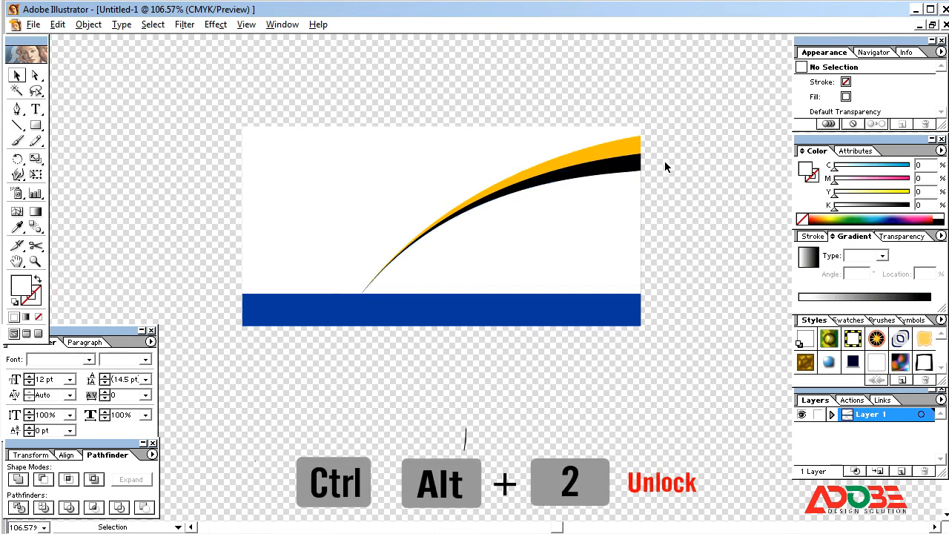
key(ctrl+alt+2)
click(665, 163)
Step: Group the orange, black and white curved shapes together
click(625, 170)
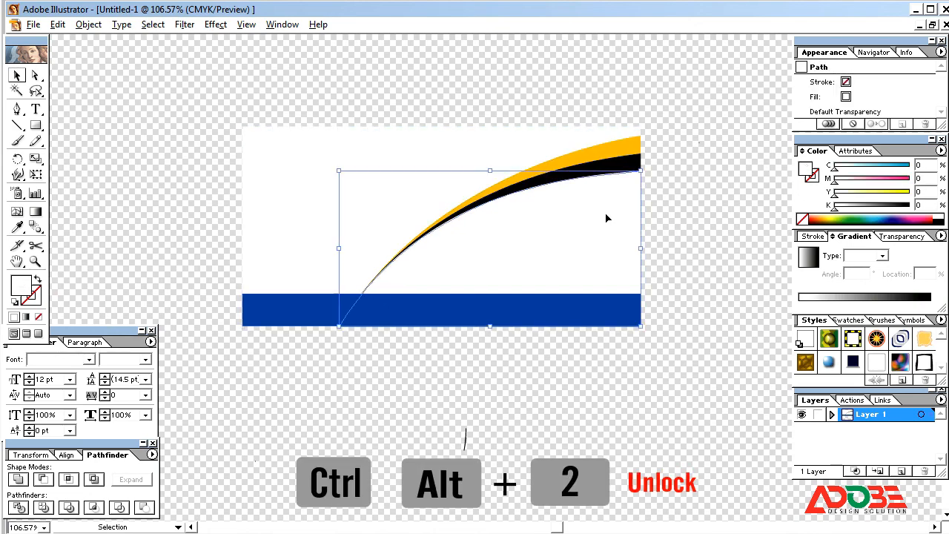
shift+click(630, 158)
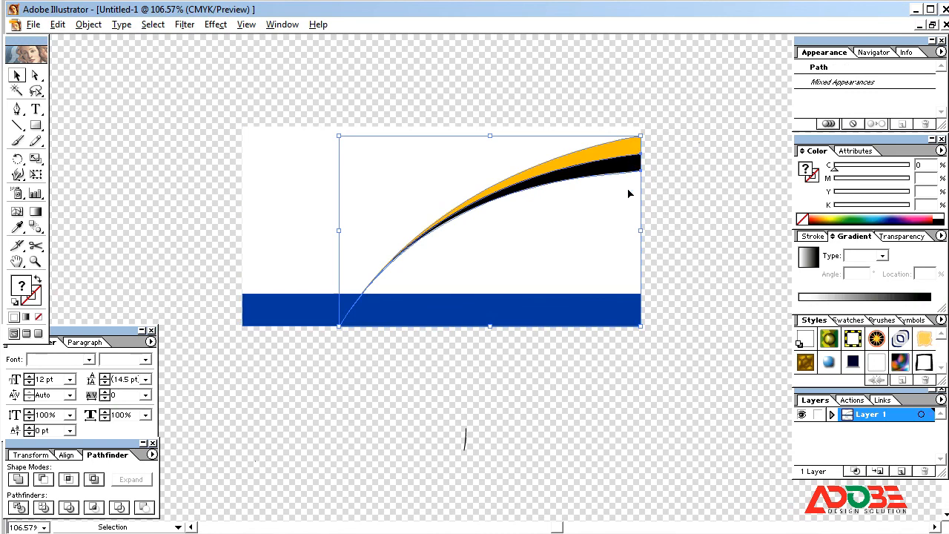
key(ctrl+g)
key(space)
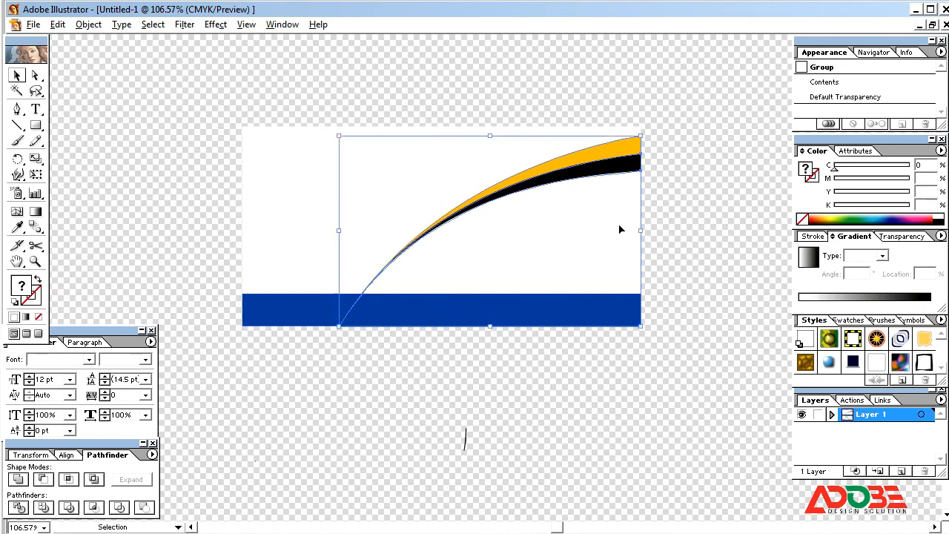
Step: Duplicate the curve group towards the card's left side and mirror the copy horizontally with the Reflect tool
drag(619, 230, 459, 230)
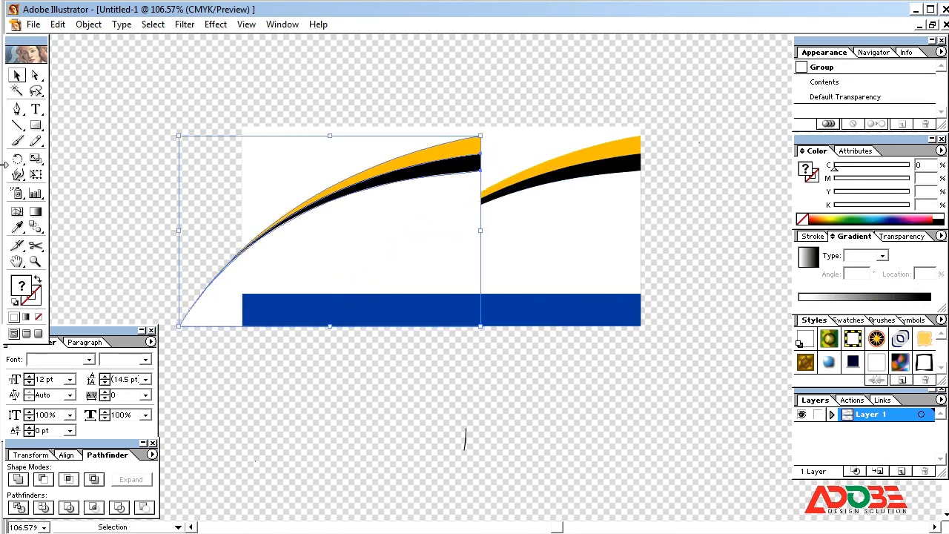
drag(17, 159, 53, 163)
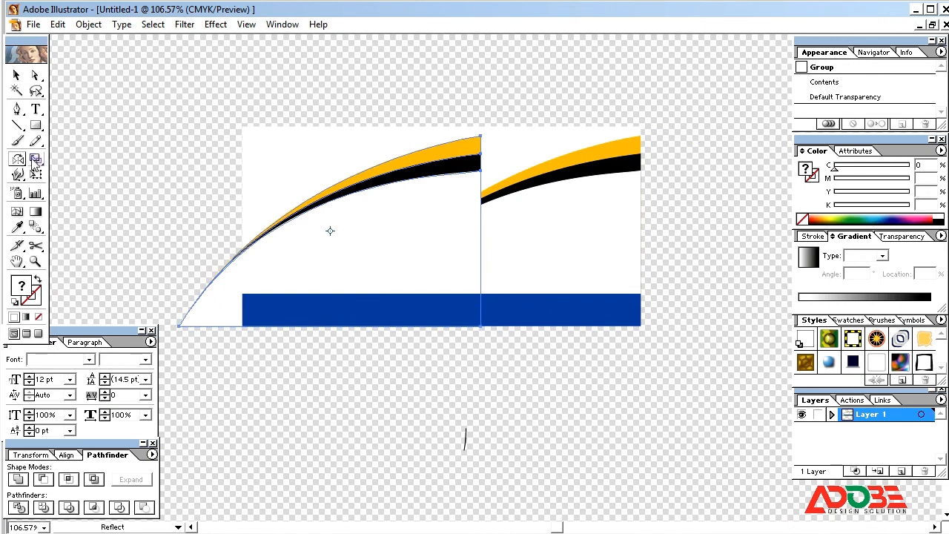
double_click(17, 159)
click(546, 236)
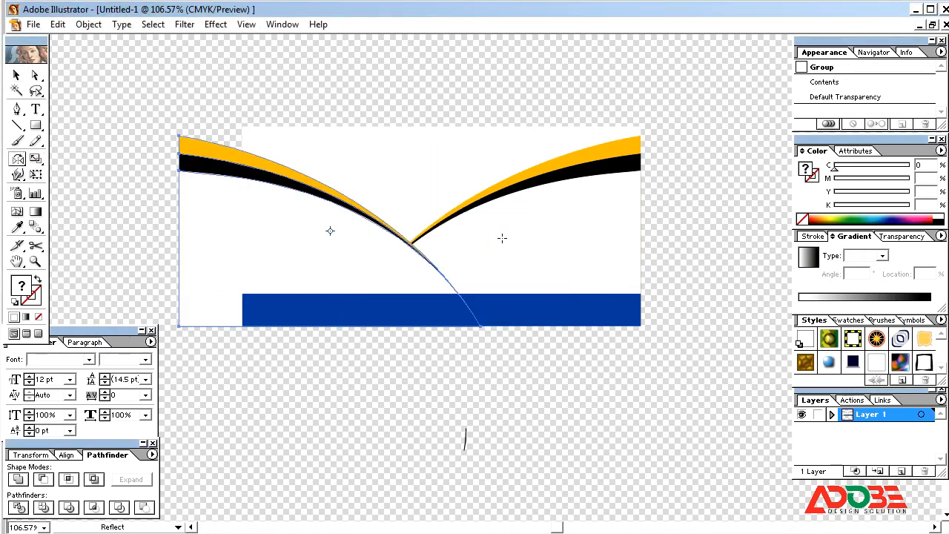
Step: Scale the mirrored curve group down proportionally and move it inside the card, above the blue bar
click(17, 75)
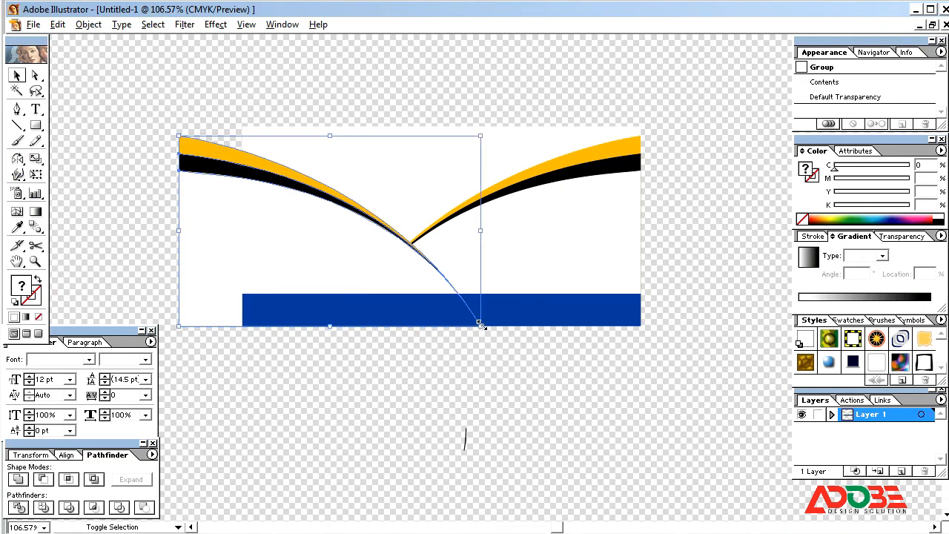
drag(482, 326, 426, 317)
drag(307, 218, 347, 221)
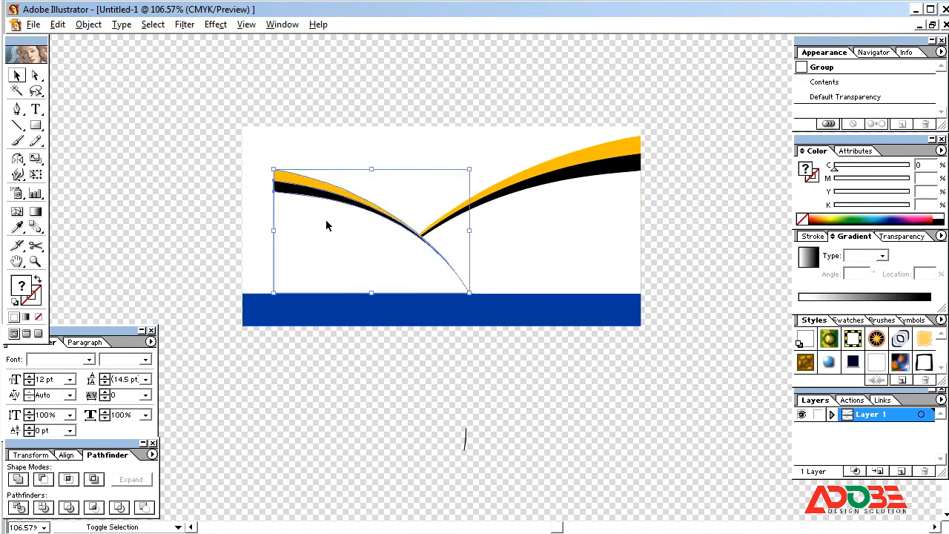
Step: Align the mirrored curve group's left edge with the left edge of the card
shift+click(259, 201)
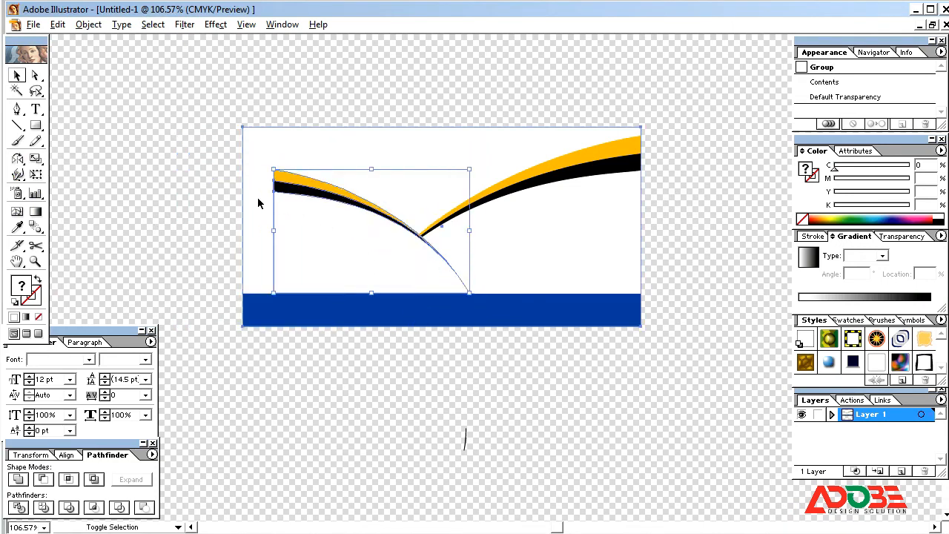
click(67, 454)
click(20, 479)
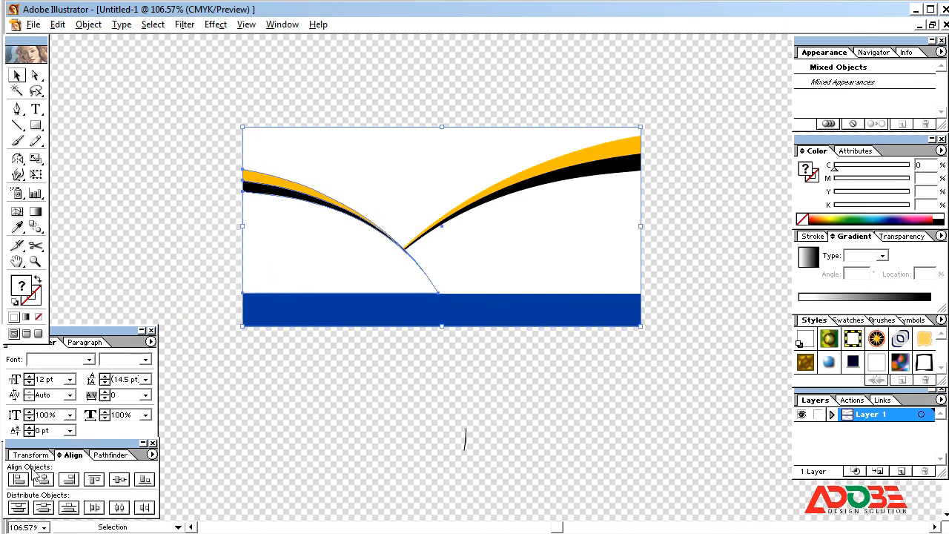
click(296, 359)
Step: Scale the mirrored curve group down further and shift it slightly towards the card's lower-left corner
click(348, 199)
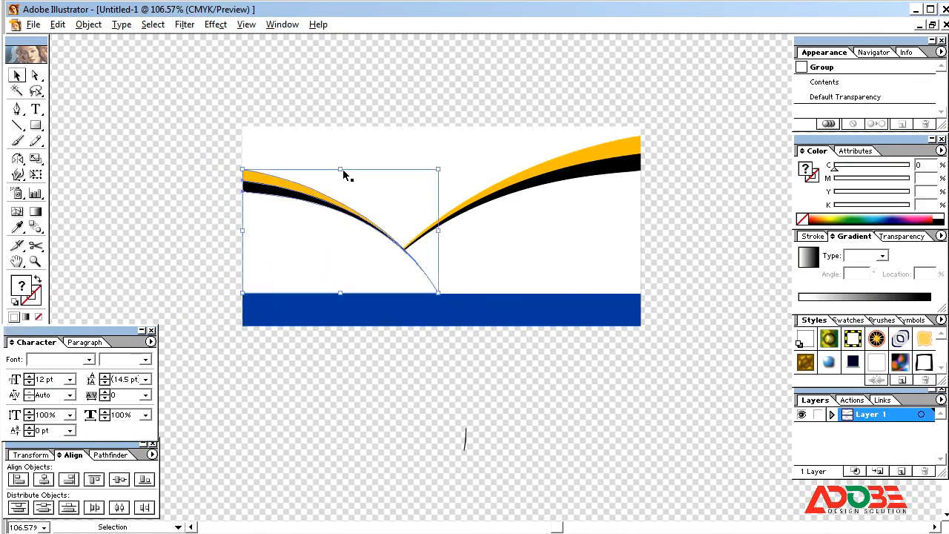
drag(340, 169, 339, 186)
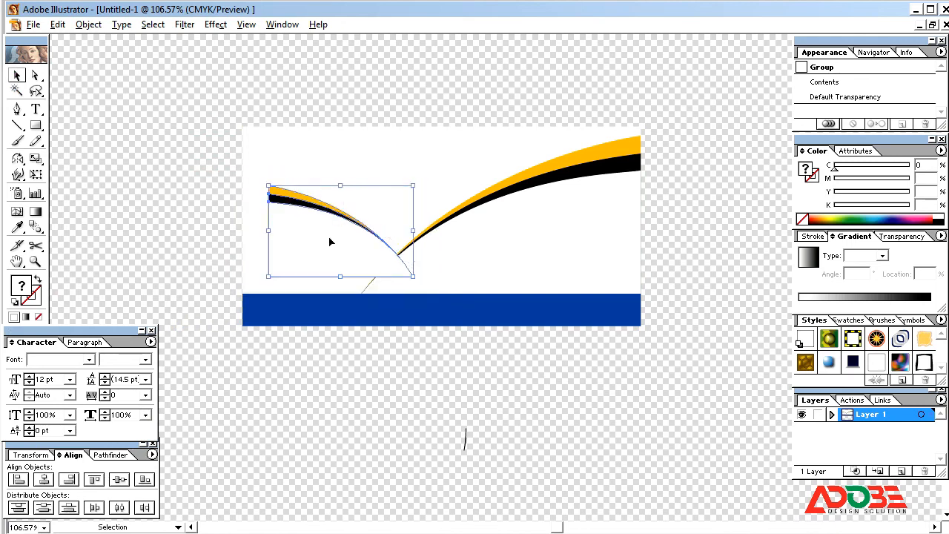
drag(330, 241, 322, 247)
Step: Align the smaller mirrored curve group with the card's left and bottom edges
shift+click(278, 180)
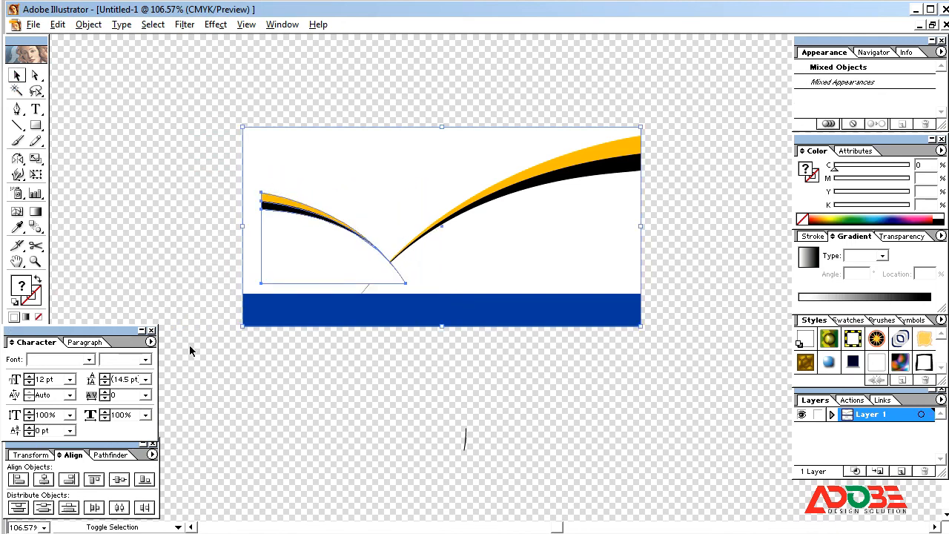
click(17, 479)
click(144, 479)
click(146, 359)
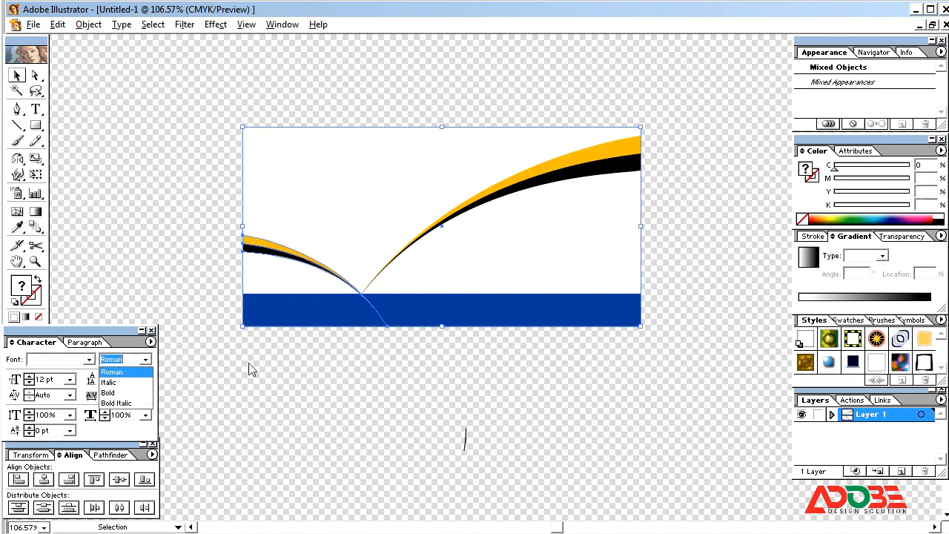
click(334, 390)
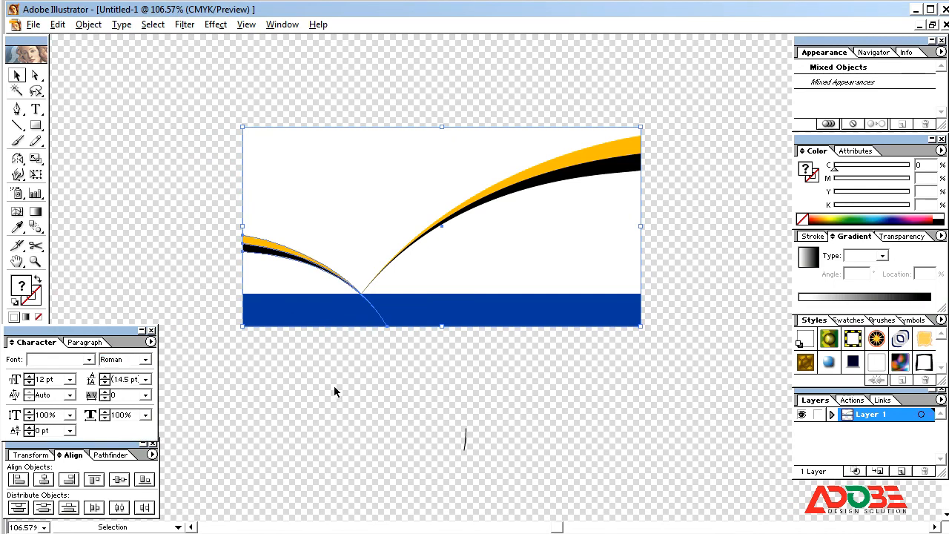
click(265, 366)
Step: Stretch the mirrored curve group upward and to the right so that it meets the large curve above the blue bar
click(323, 244)
drag(314, 234, 313, 201)
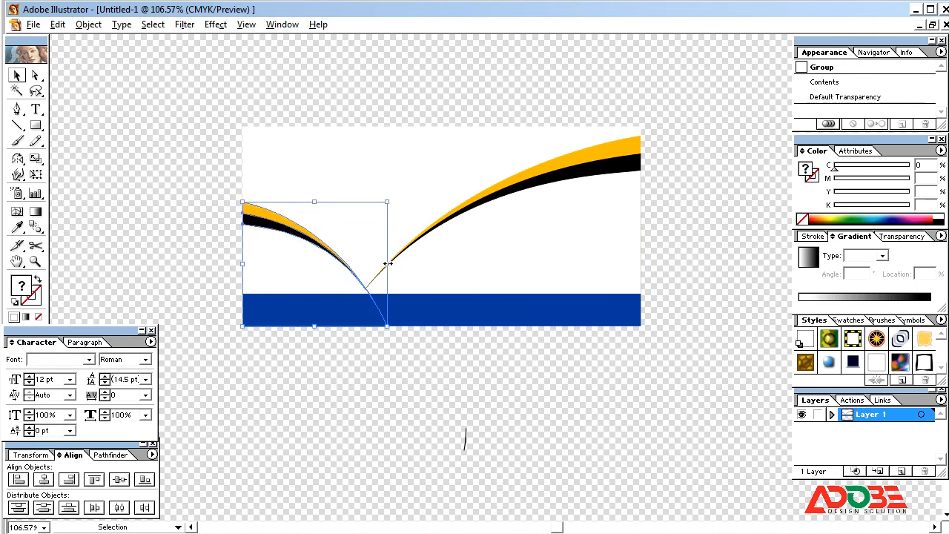
drag(388, 263, 405, 305)
click(389, 347)
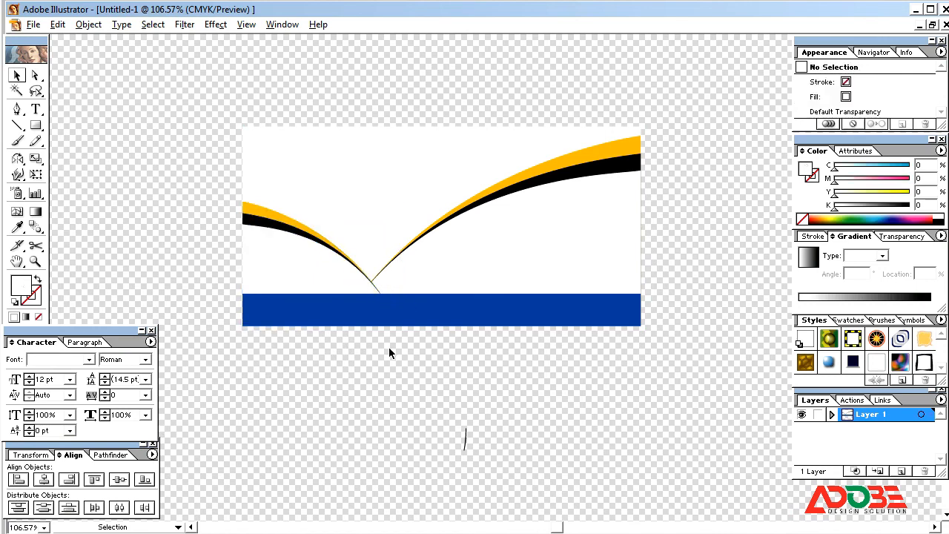
click(315, 269)
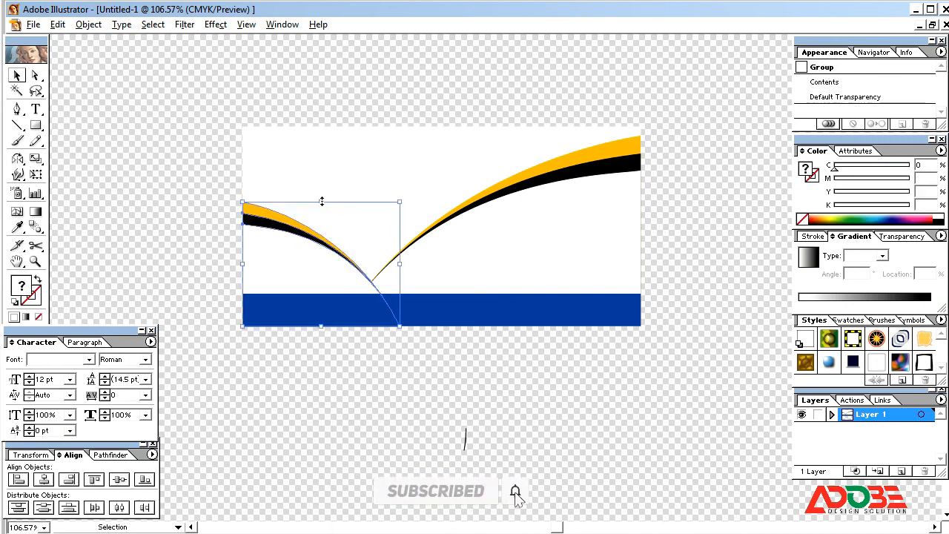
drag(322, 199, 320, 194)
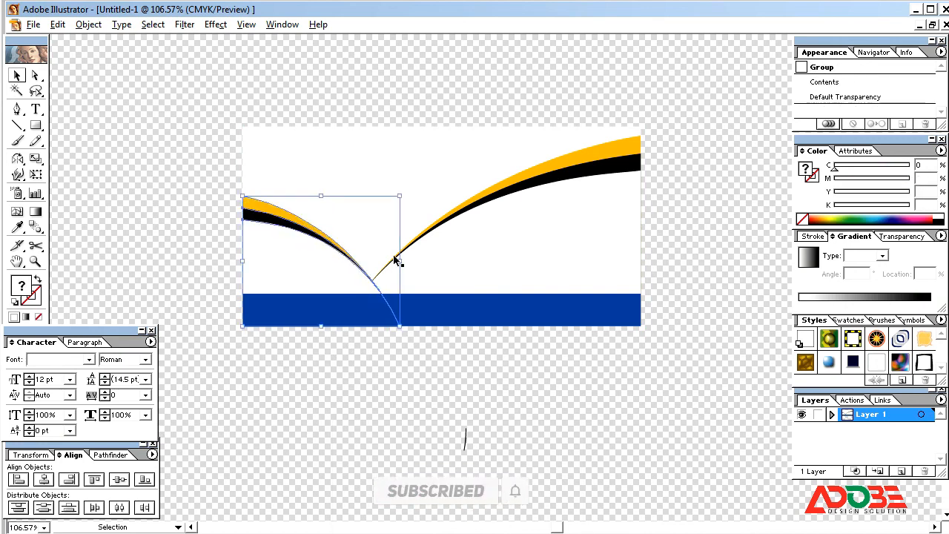
Step: Widen the mirrored curve group slightly and fine-tune its height against the large curve
drag(401, 259, 402, 259)
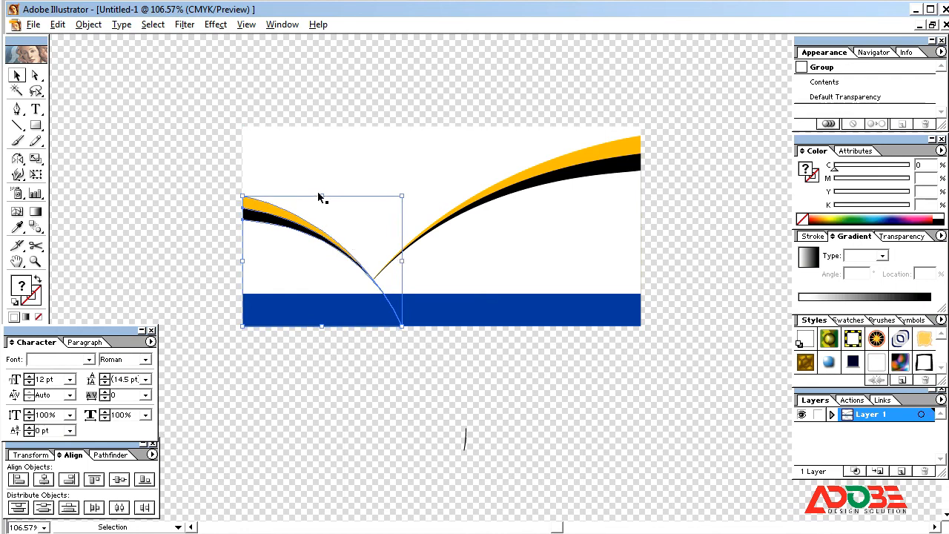
drag(323, 194, 322, 199)
click(422, 374)
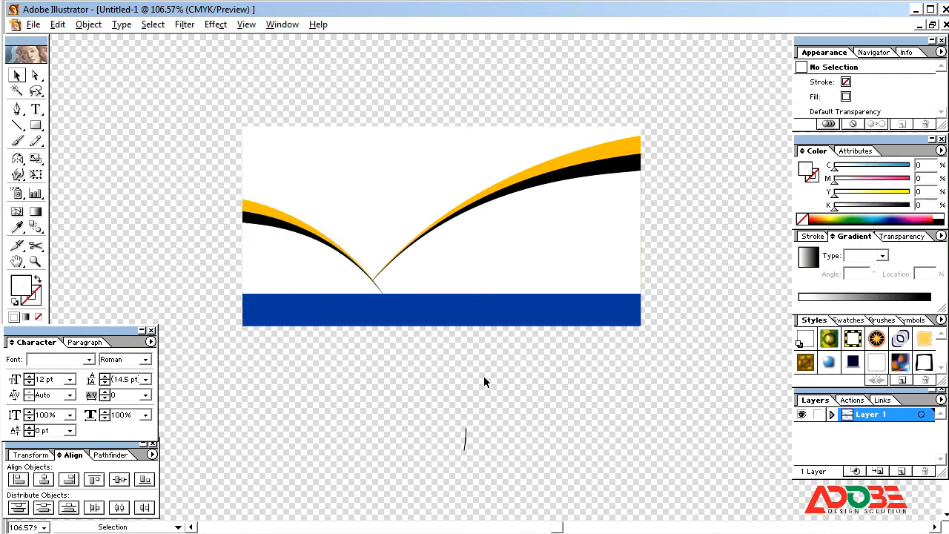
click(445, 157)
click(478, 106)
click(328, 267)
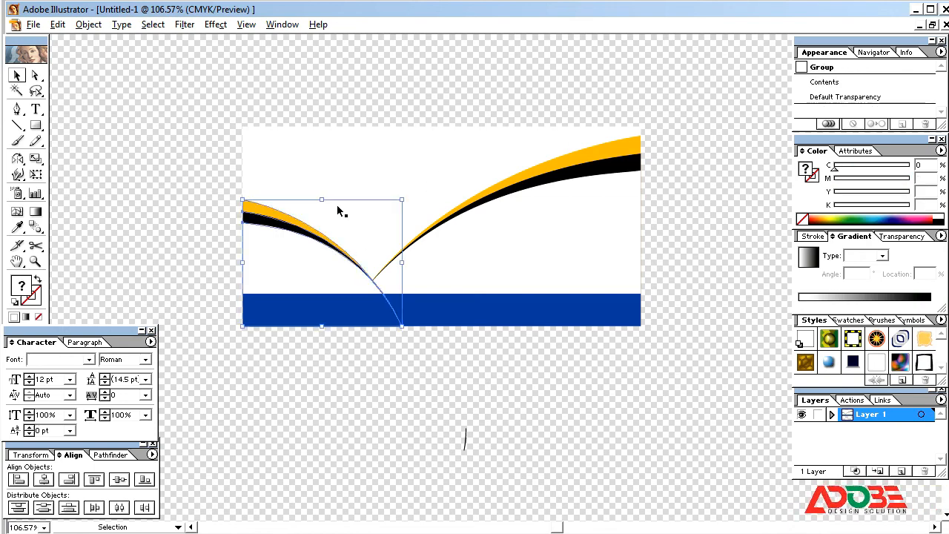
drag(320, 201, 322, 196)
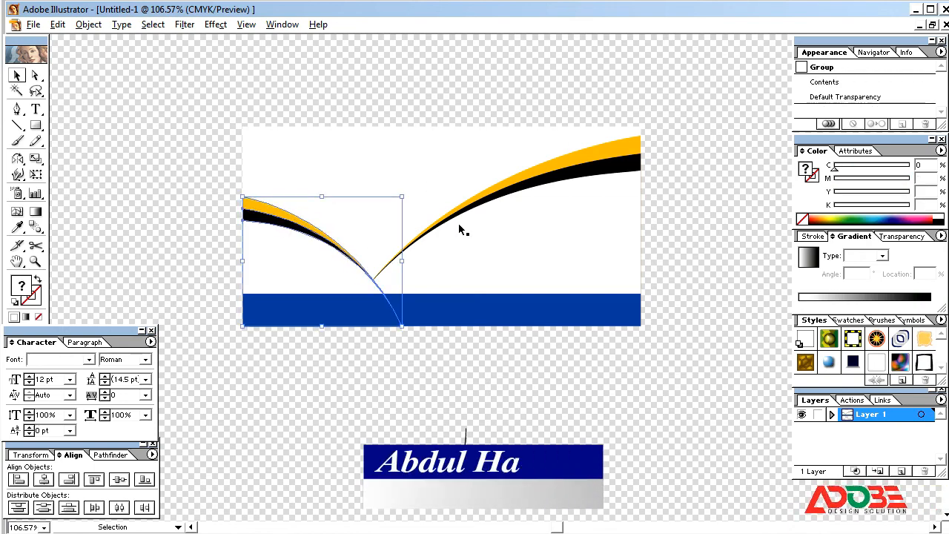
Step: Stretch the large orange and black curve group slightly upward towards the card's upper edge
click(481, 224)
click(514, 169)
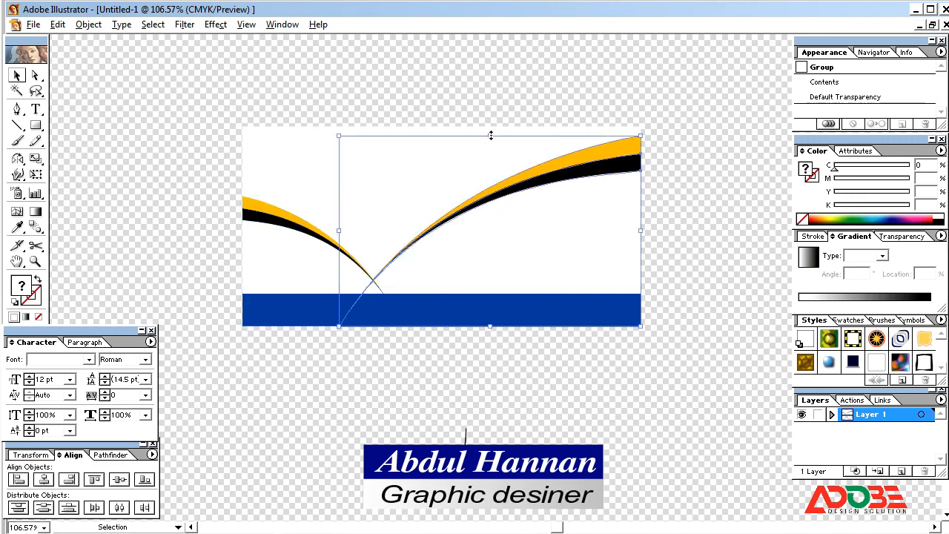
drag(489, 134, 488, 131)
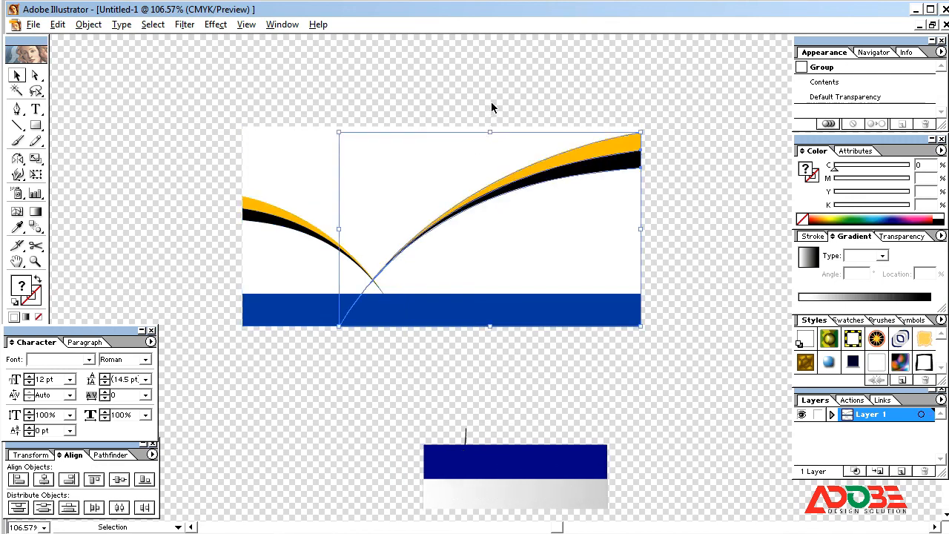
click(491, 102)
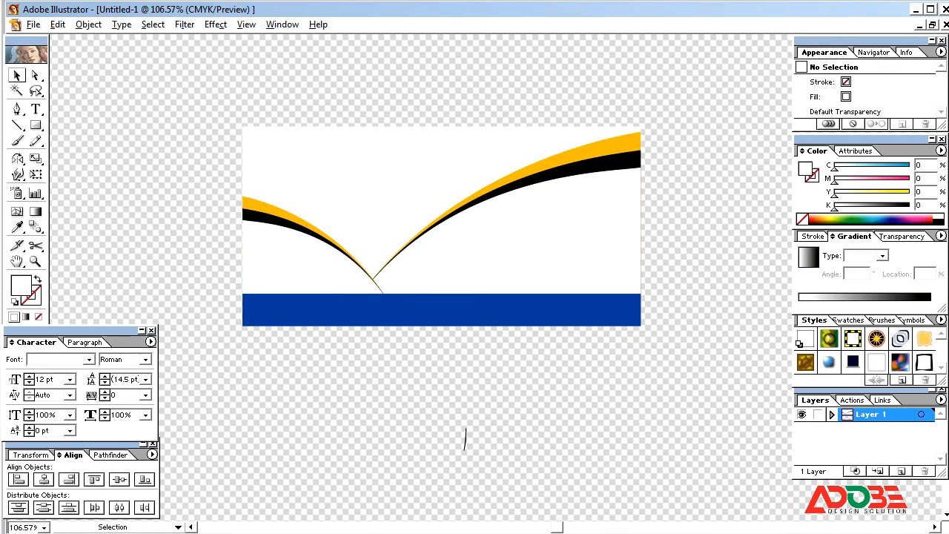
click(478, 324)
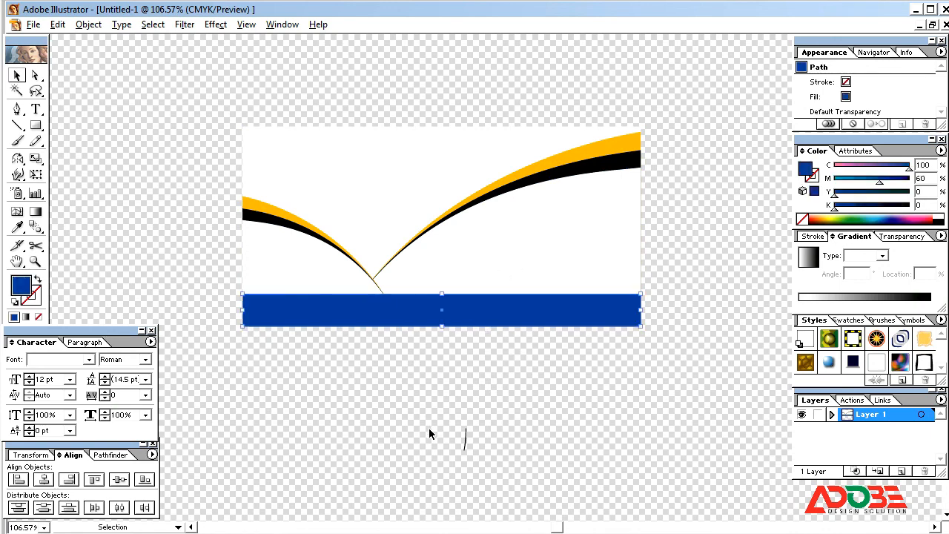
click(448, 424)
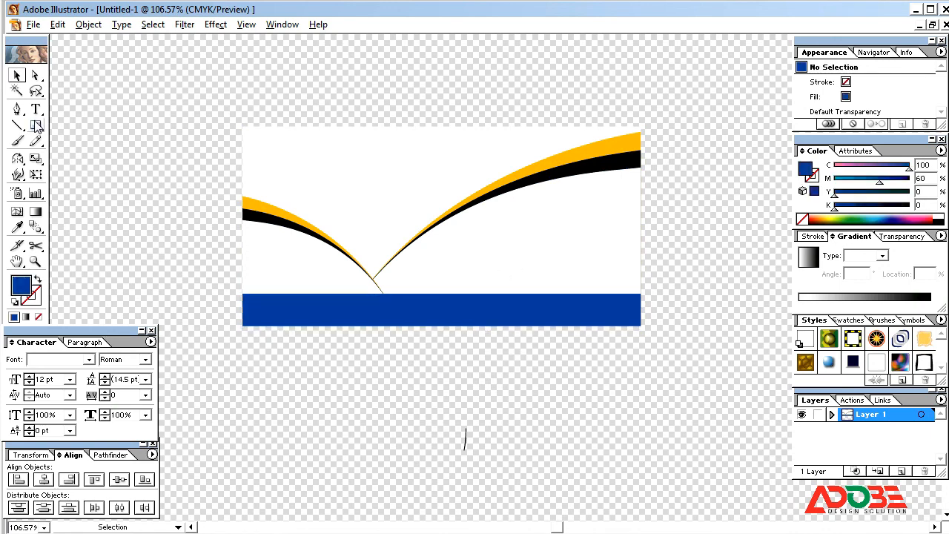
Step: Draw a blue circle over the point where the two curve groups meet, just above the blue bar
drag(36, 125, 89, 128)
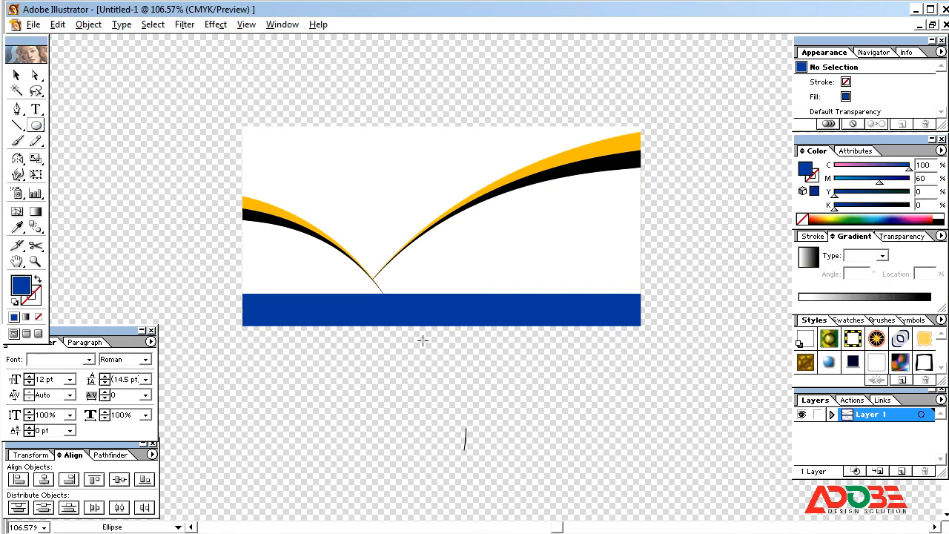
mouse_move(367, 273)
mouse_down()
mouse_move(399, 304)
mouse_move(384, 263)
mouse_move(409, 299)
mouse_move(388, 267)
mouse_up()
click(17, 75)
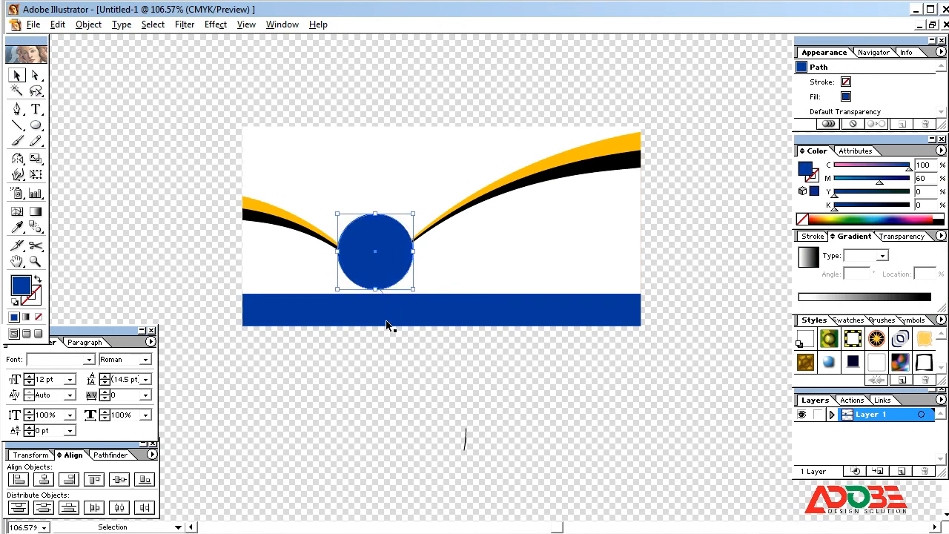
click(445, 331)
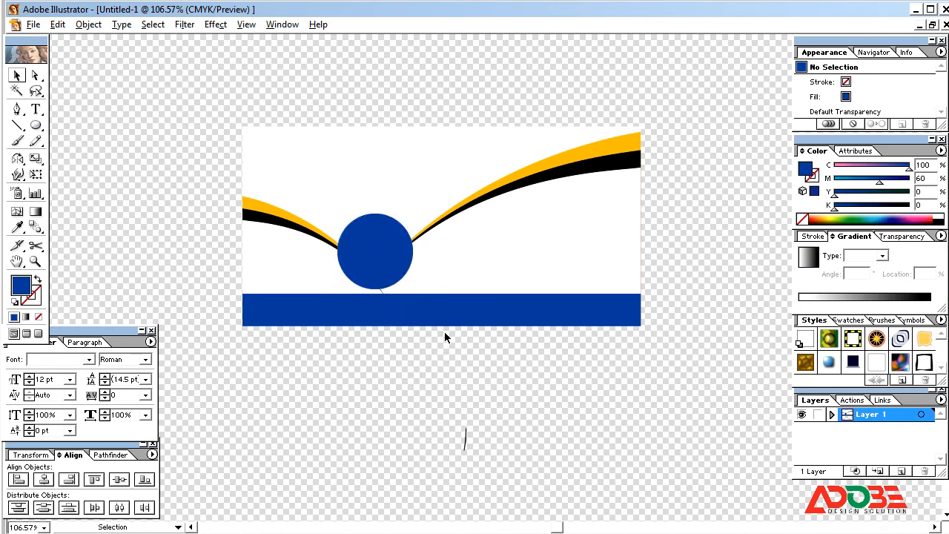
Step: Duplicate the blue bar in front and flatten the copy into a thin strip along the bar's upper edge
click(399, 307)
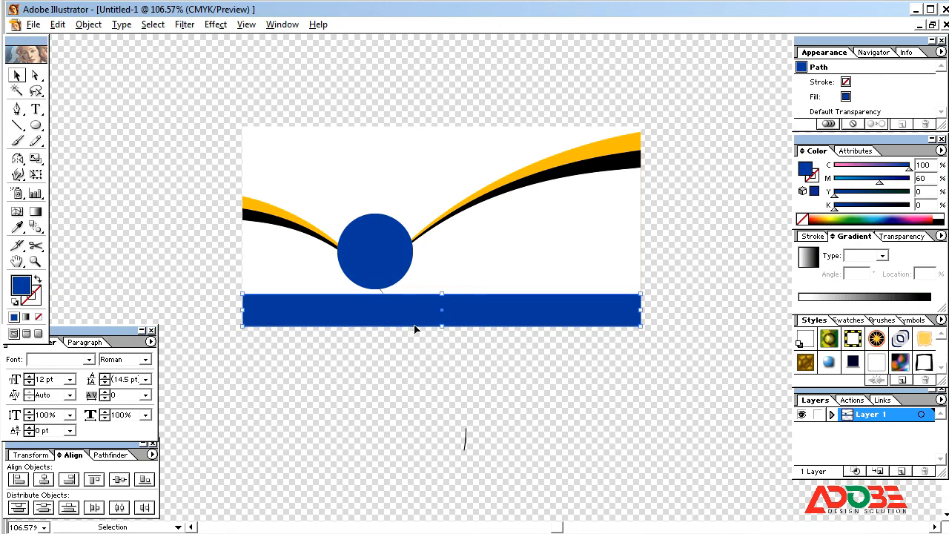
key(ctrl+c)
key(ctrl+f)
drag(444, 326, 442, 295)
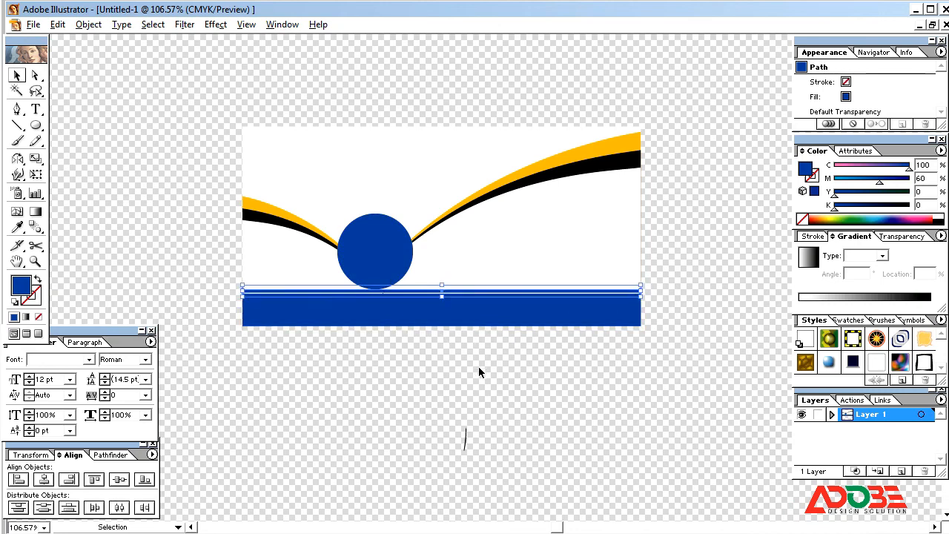
click(479, 369)
Step: Fill the thin strip with red (C 0, M 100, Y 100, K 0) and lower it slightly against the blue bar
click(424, 292)
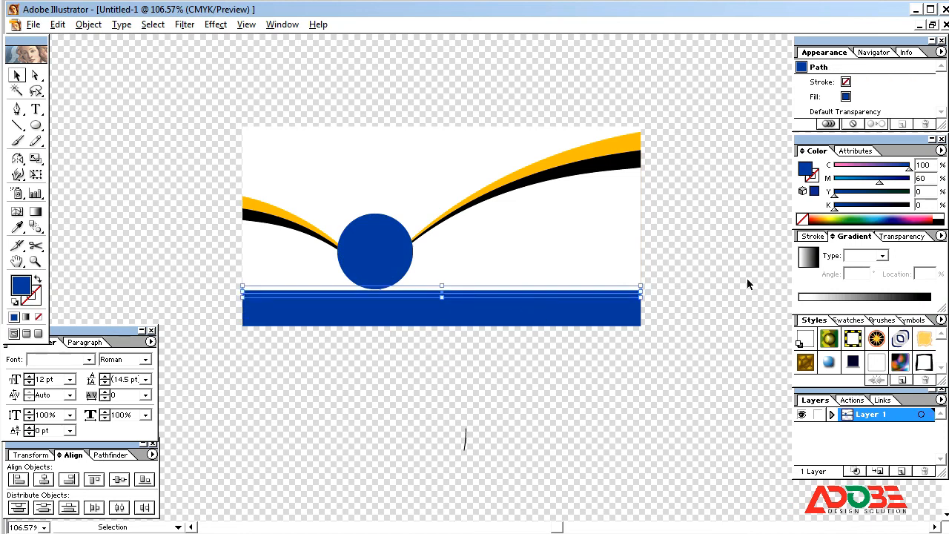
drag(858, 178, 804, 190)
click(835, 165)
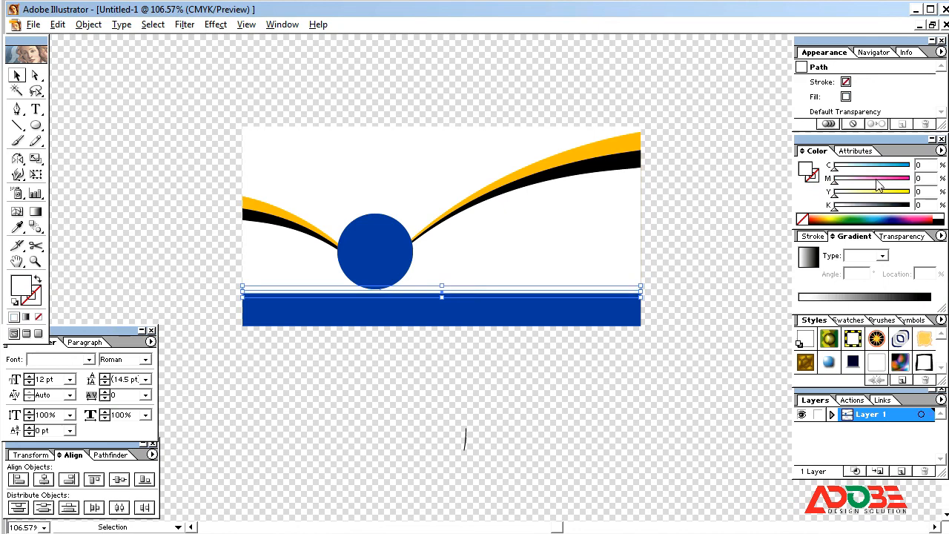
click(908, 179)
click(909, 192)
click(448, 391)
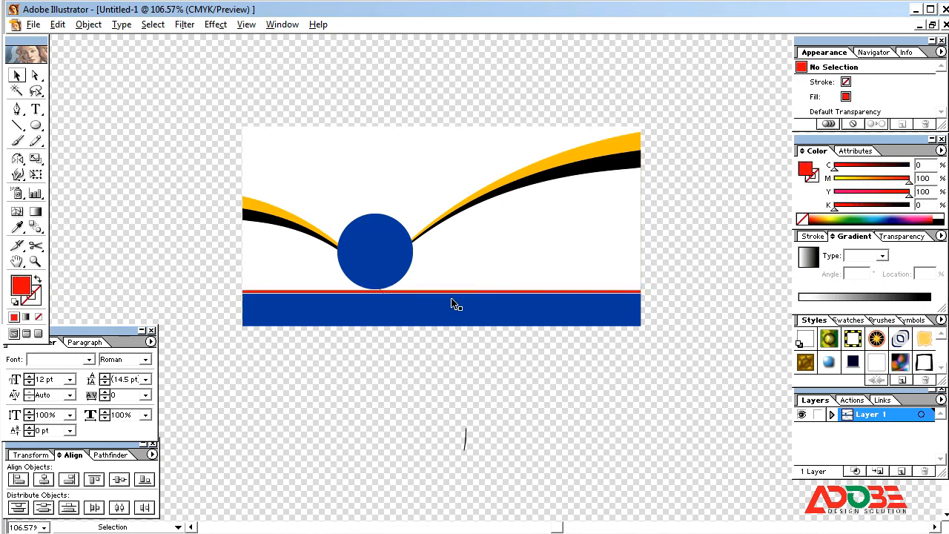
click(451, 293)
click(448, 377)
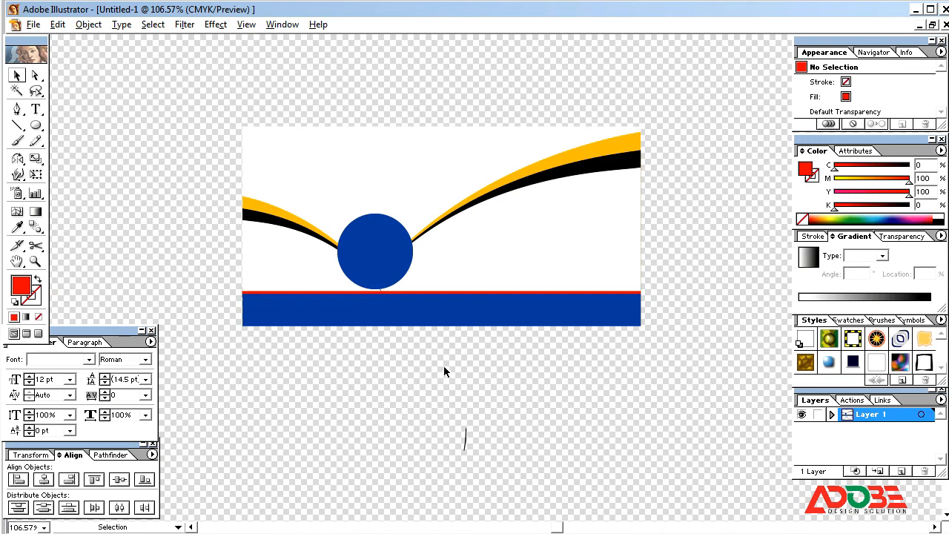
Step: Duplicate the blue circle in front, scale the copy down about its centre and fill it with white
click(380, 269)
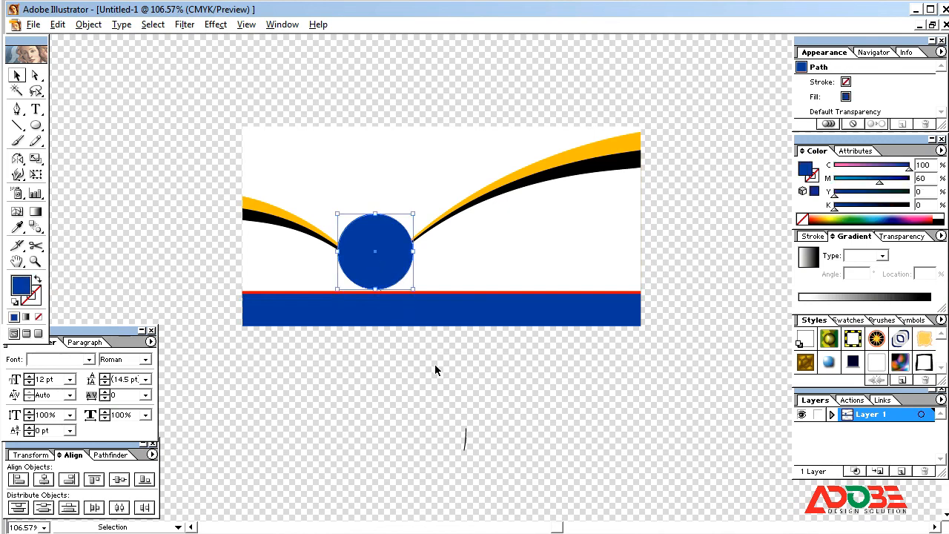
click(435, 366)
click(386, 257)
key(ctrl+c)
key(ctrl+f)
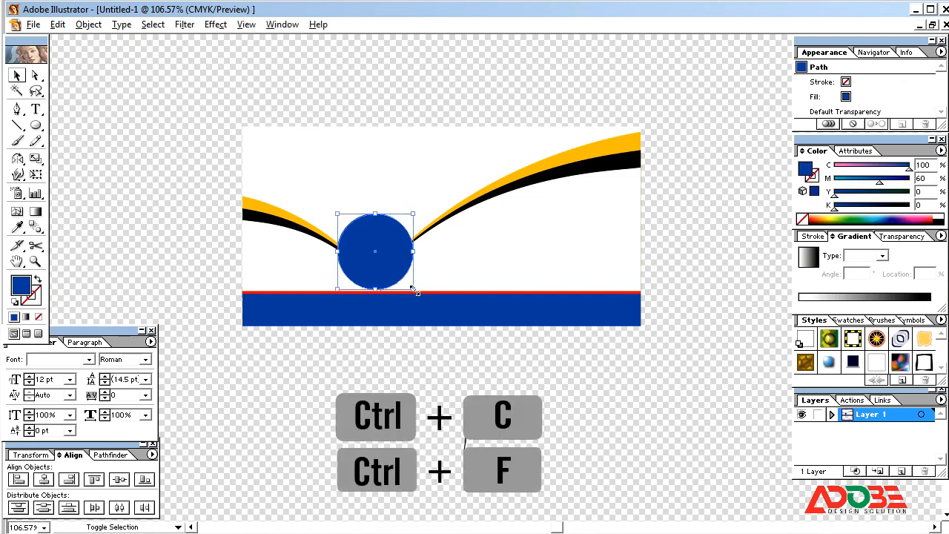
drag(414, 291, 408, 283)
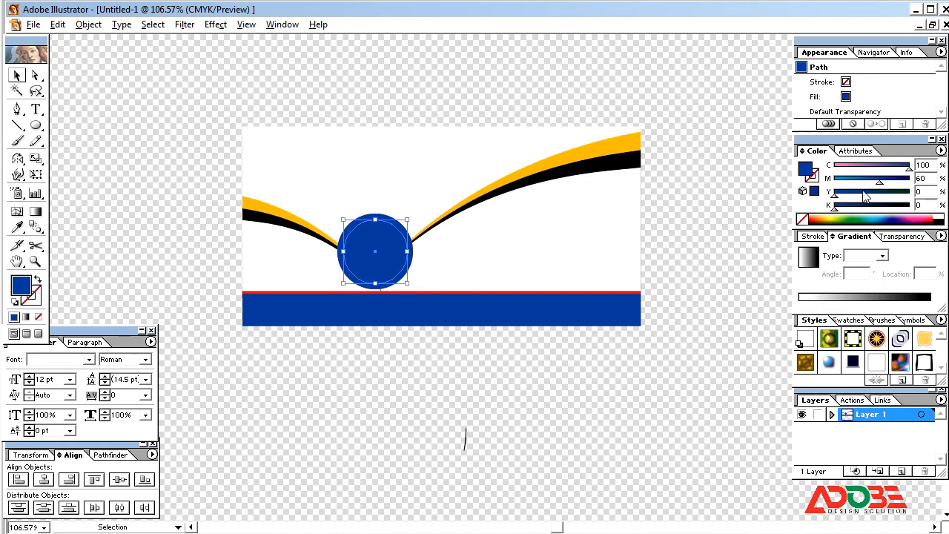
drag(860, 181, 831, 168)
click(437, 418)
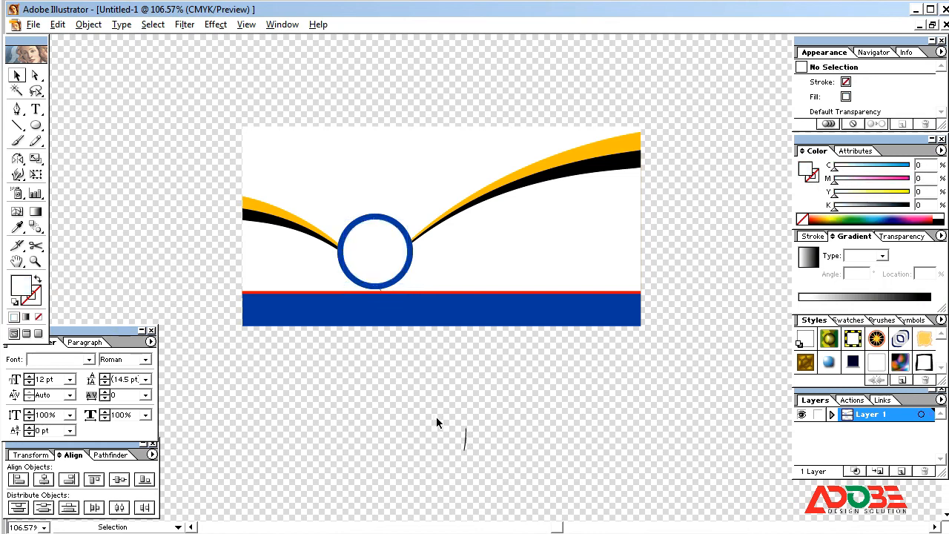
Step: Enlarge the white inner circle slightly to make the blue ring around it thinner
shift+click(401, 280)
drag(407, 281, 407, 287)
click(402, 343)
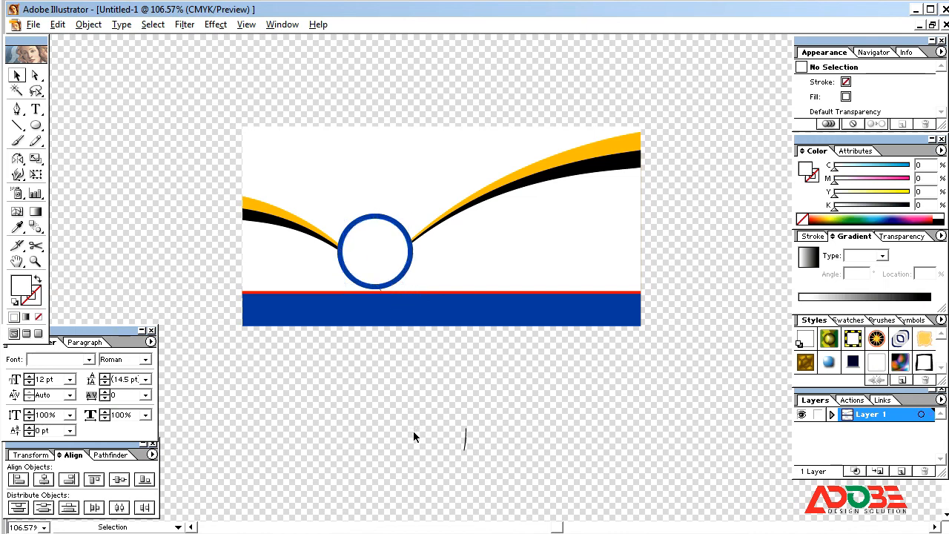
Step: Recolour the outer circle light blue by setting its fill to C 100, M 0, Y 0, K 0
click(411, 257)
drag(878, 182, 834, 183)
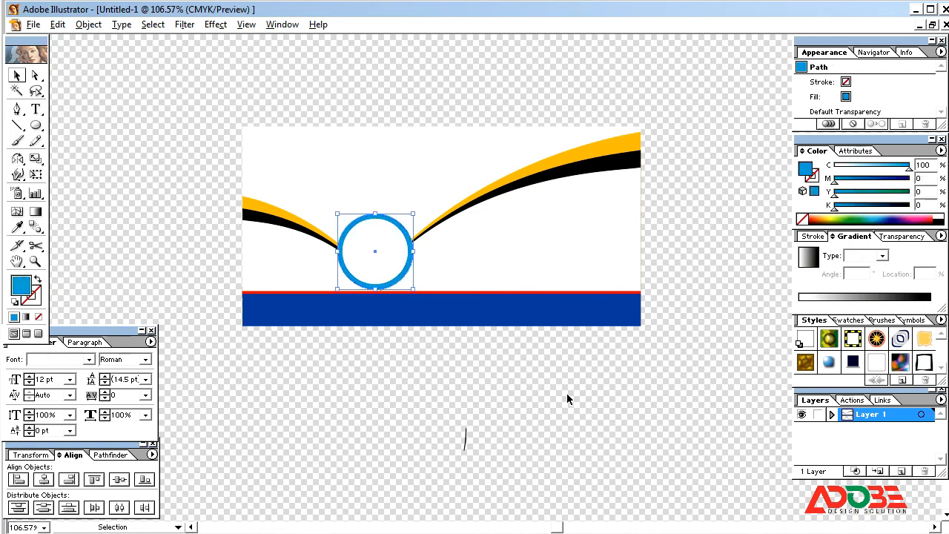
click(522, 397)
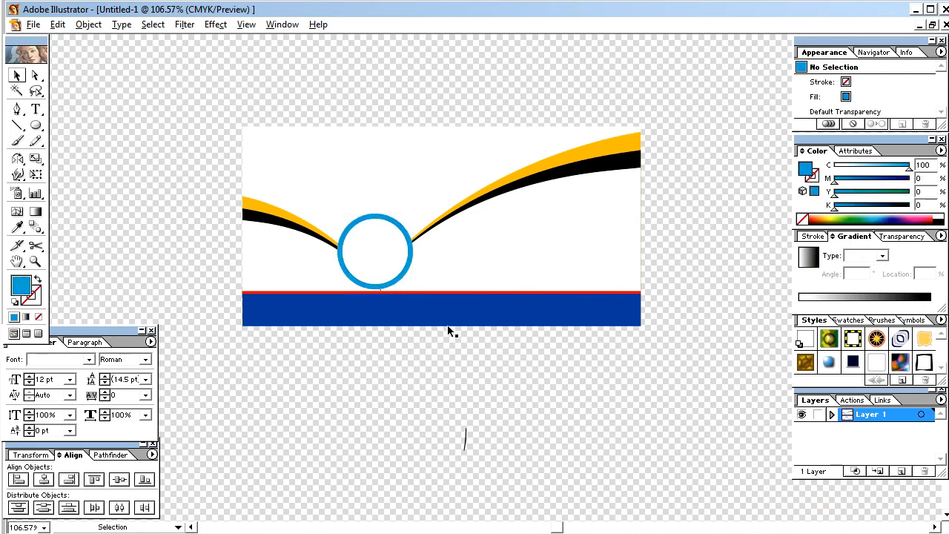
Step: Move both circles slightly down and to the right so they rest on the red strip and cover the curve tips
key(z)
drag(249, 178, 459, 292)
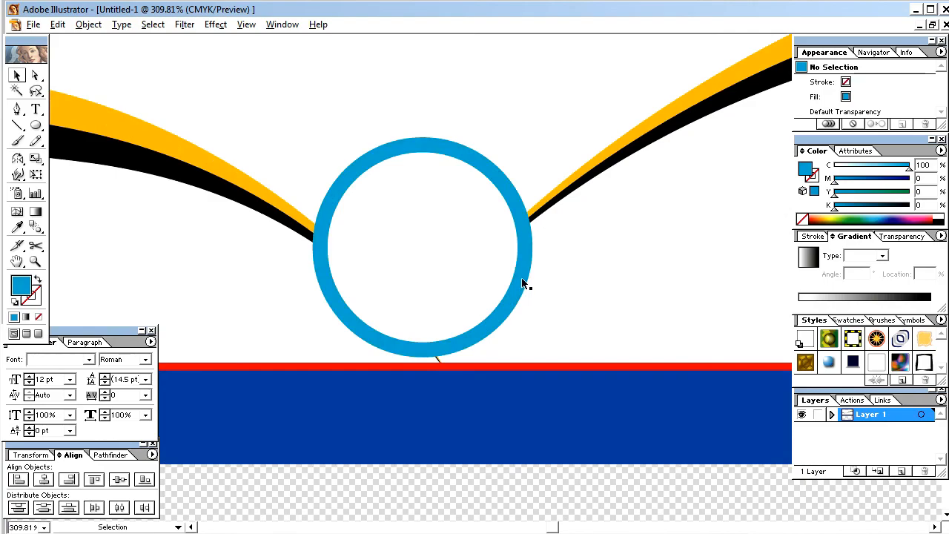
ctrl+click(524, 283)
key(Down)
key(Right)
key(Right)
key(Right)
key(Right)
key(Right)
key(Right)
key(Right)
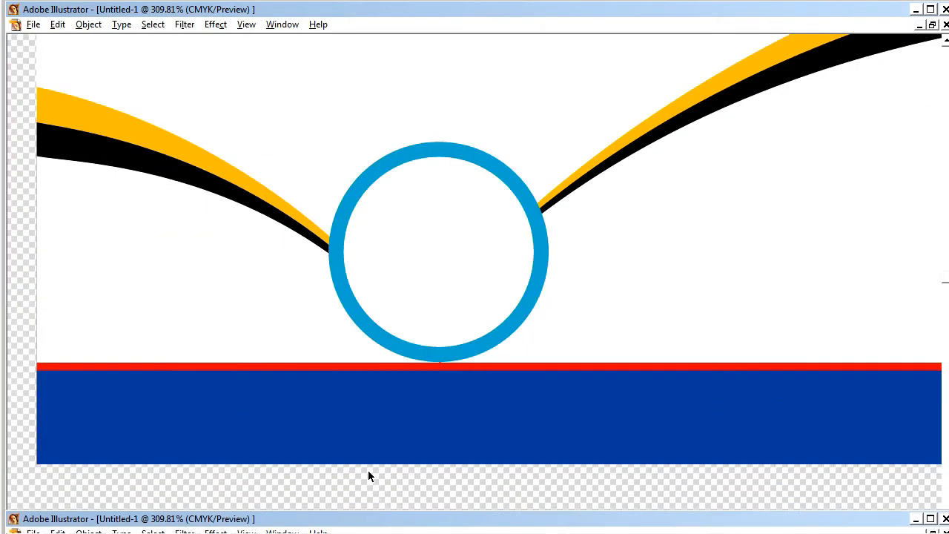
Step: Draw a wide light blue rounded rectangle to the right of the circle, between the large curve and the red strip
key(ctrl+minus)
key(ctrl+minus)
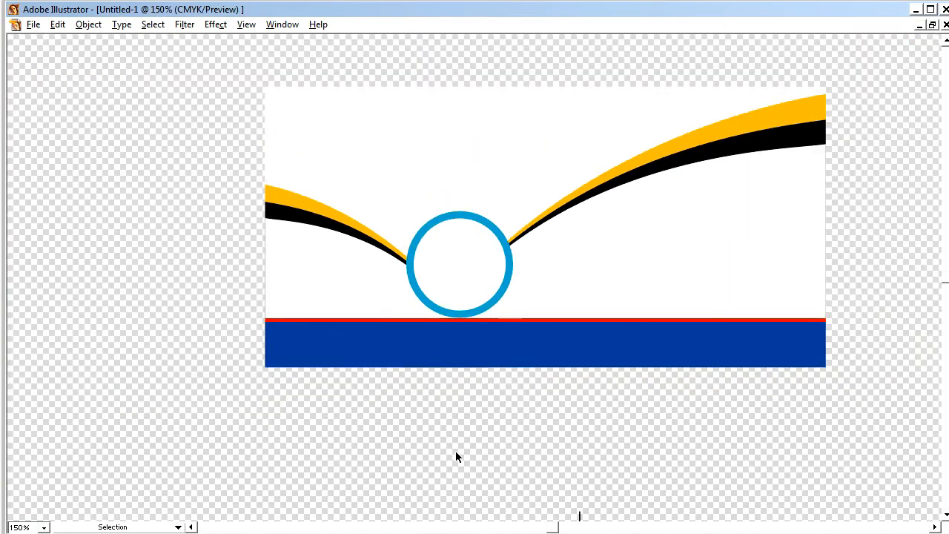
key(h)
drag(652, 293, 517, 320)
key(v)
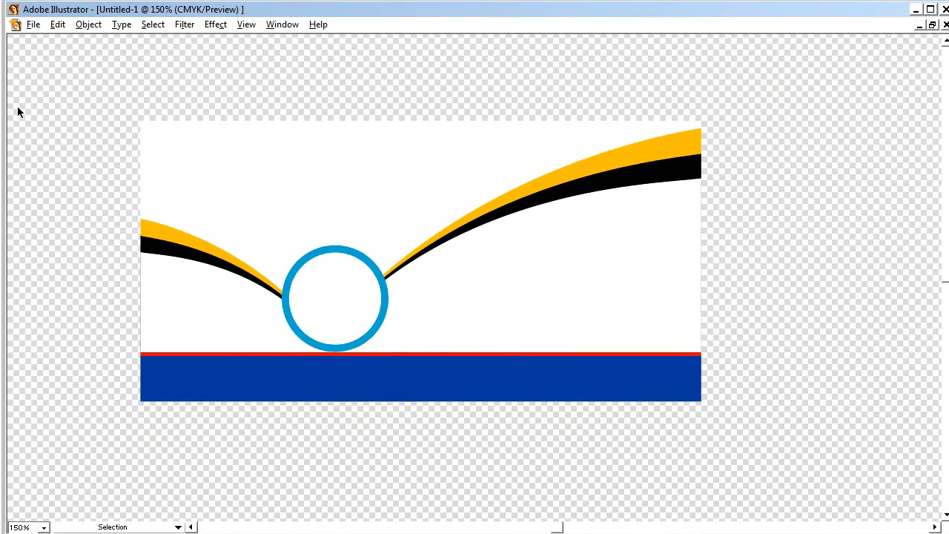
key(Tab)
drag(35, 128, 69, 129)
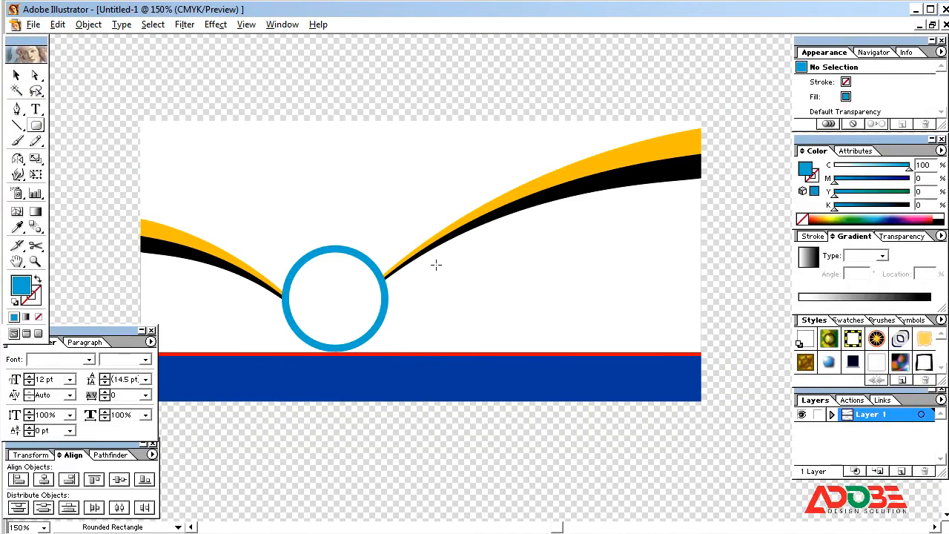
drag(436, 265, 636, 312)
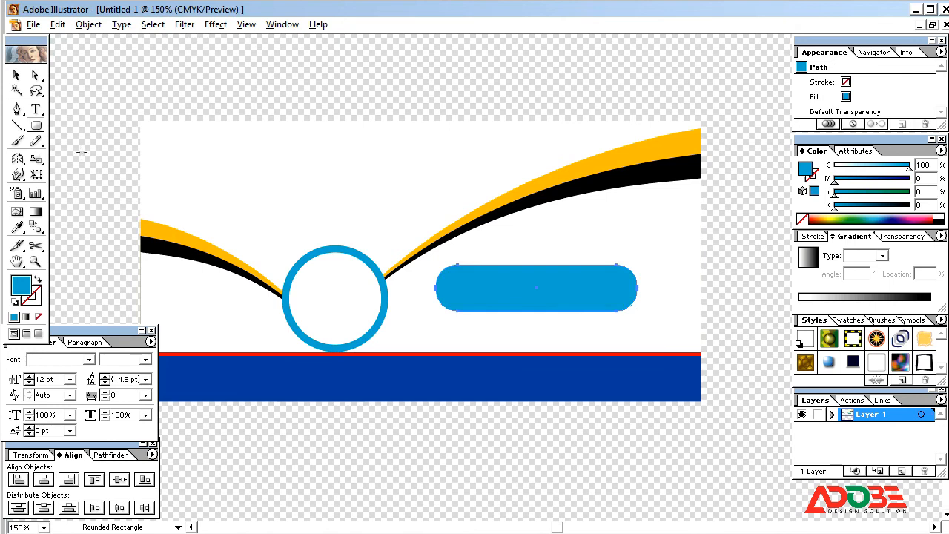
Step: Draw a horizontal line without fill or stroke across the rounded rectangle and raise it slightly above the shape's middle
click(17, 126)
drag(427, 287, 712, 290)
key(slash)
key(Up)
key(Up)
key(Up)
key(Up)
key(Up)
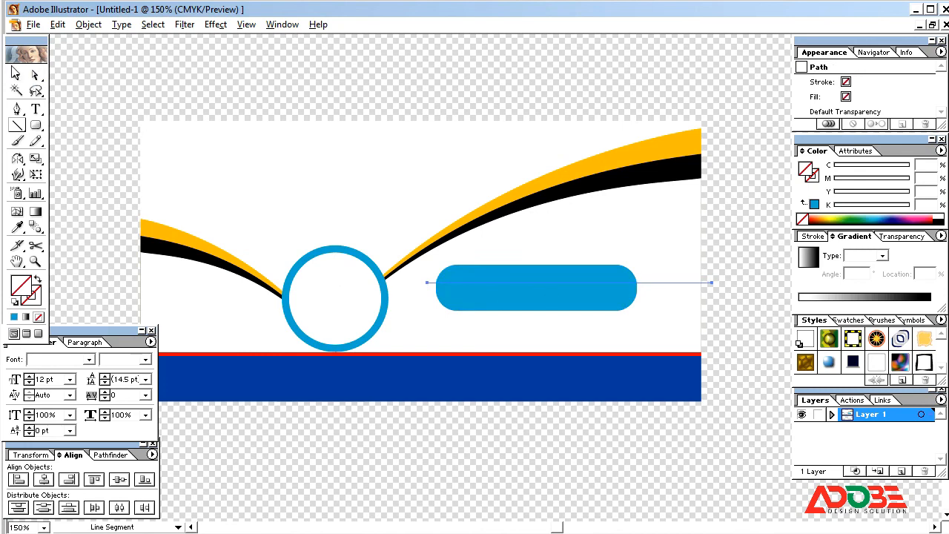
Step: Divide the light blue rounded rectangle along the horizontal line with Pathfinder Divide and ungroup the resulting pieces
click(15, 74)
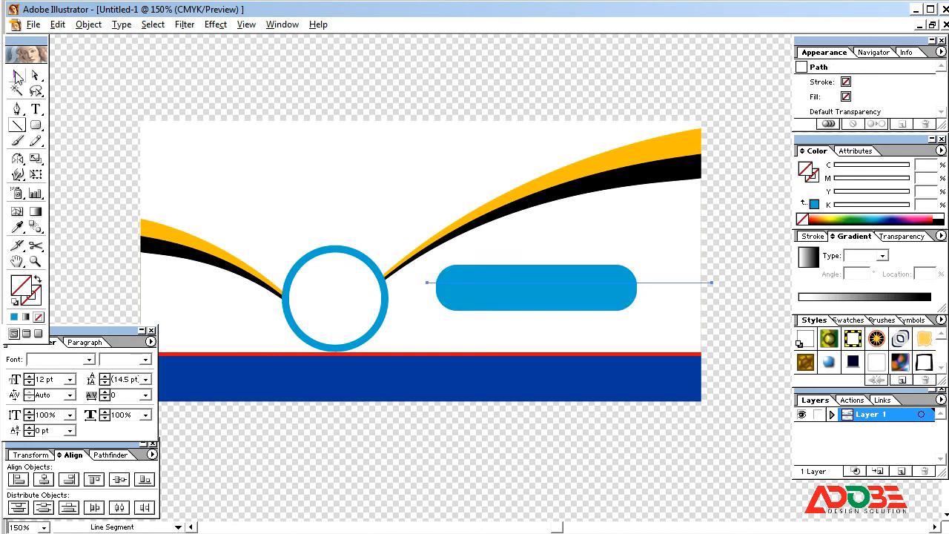
shift+click(600, 305)
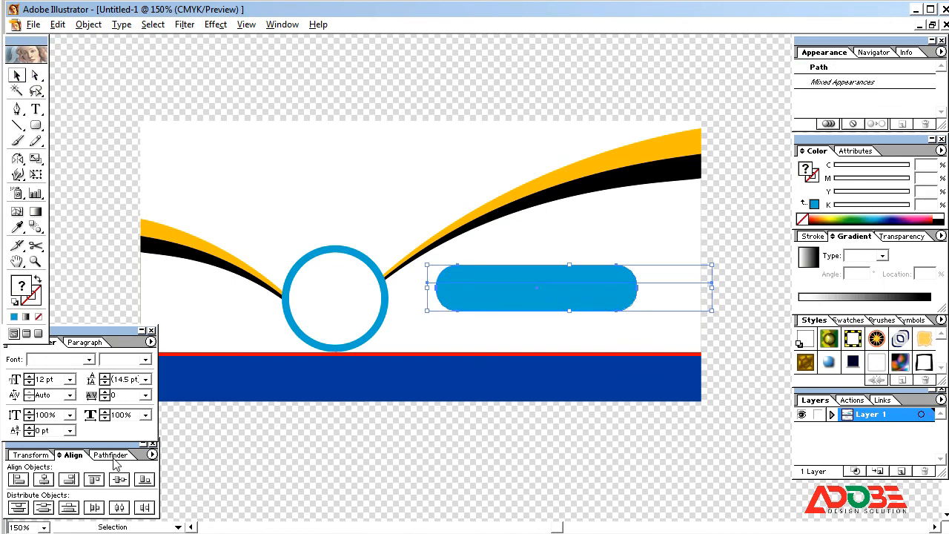
click(111, 454)
click(19, 507)
right_click(594, 278)
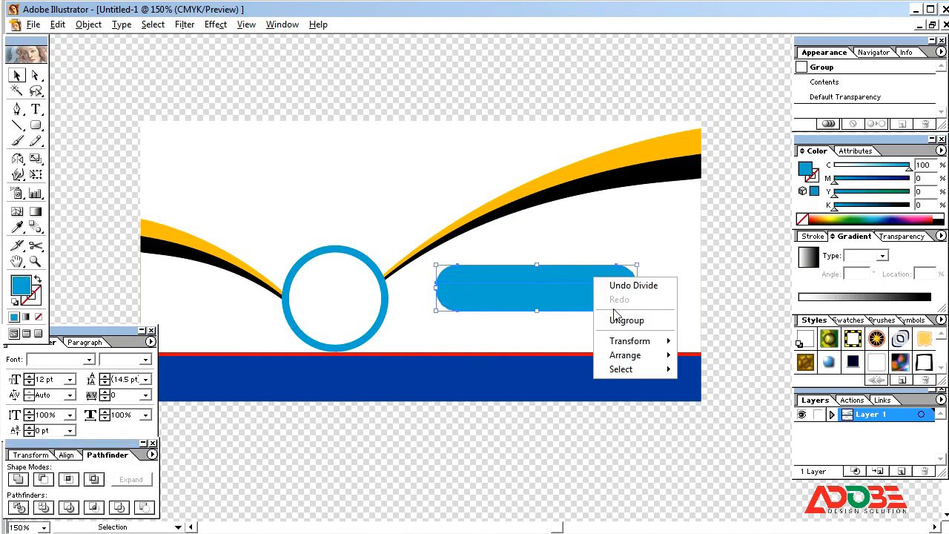
click(626, 320)
click(576, 386)
Step: Pull the lower piece of the divided rounded rectangle away from the upper one and delete it
click(584, 294)
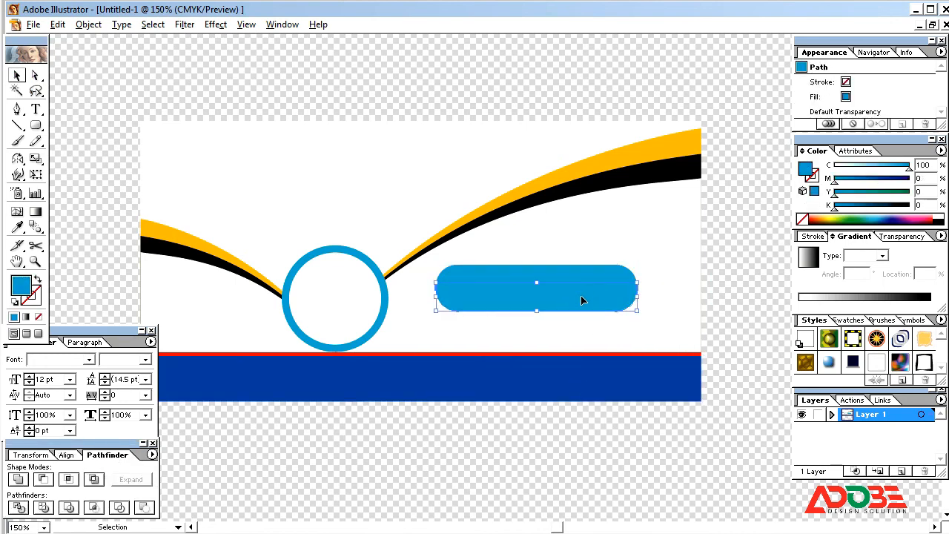
drag(581, 296, 579, 312)
click(541, 433)
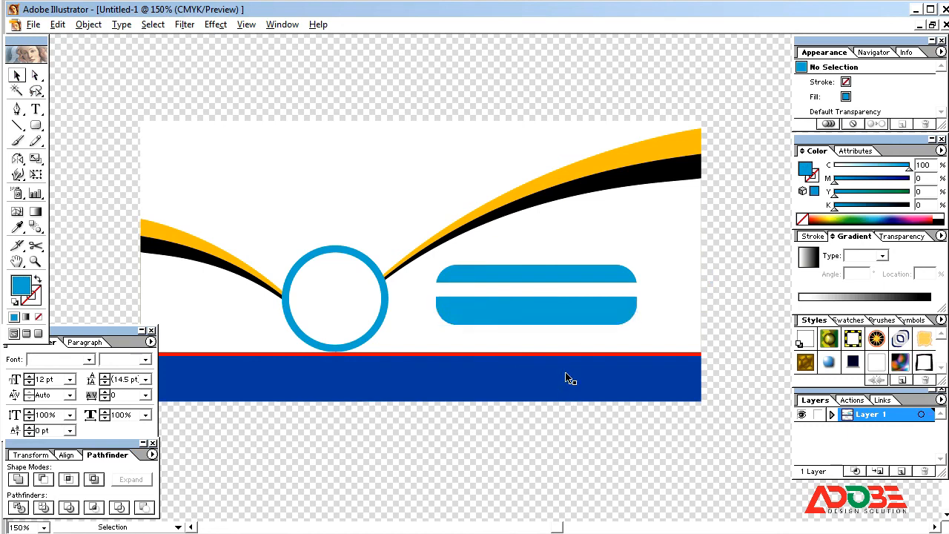
click(569, 318)
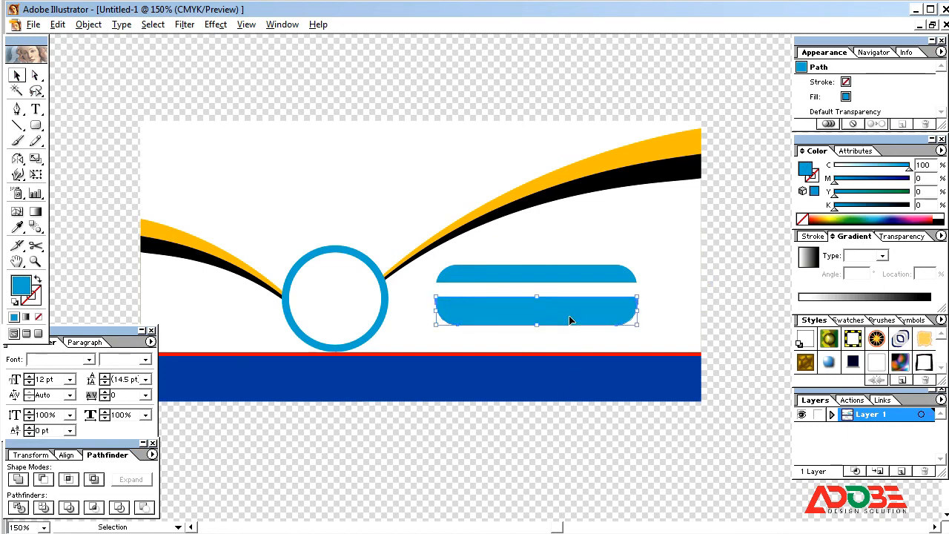
key(Delete)
Step: Draw a vertical line across the middle of the remaining light blue strip, extending past its top and bottom edges
click(564, 279)
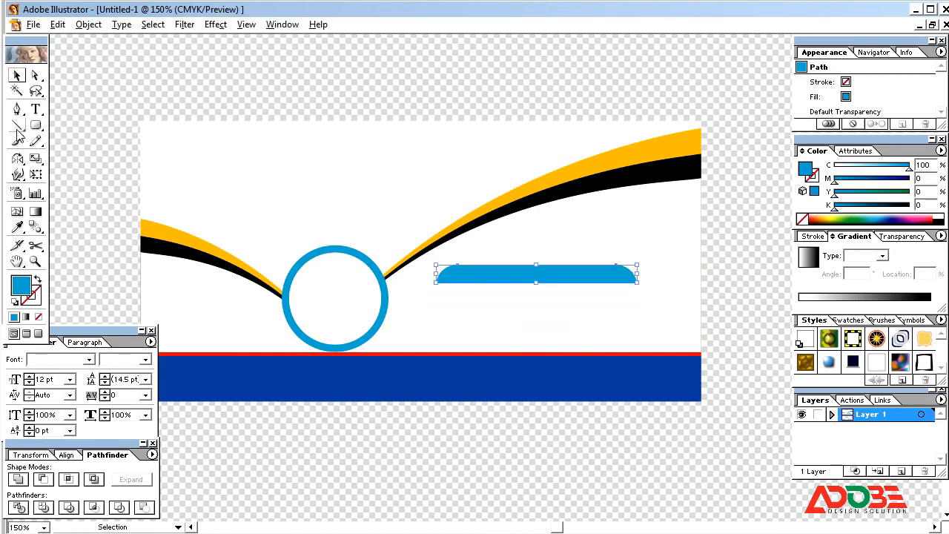
click(17, 126)
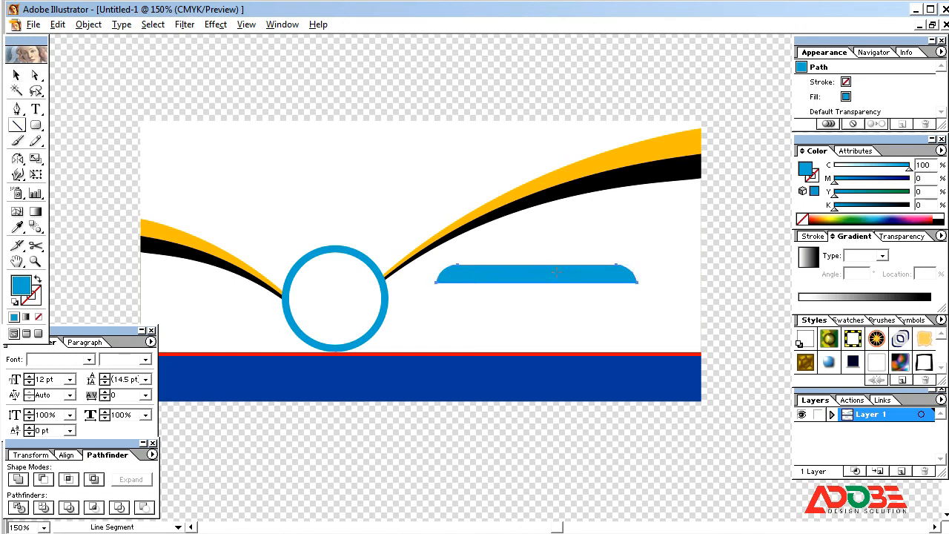
click(17, 91)
click(17, 77)
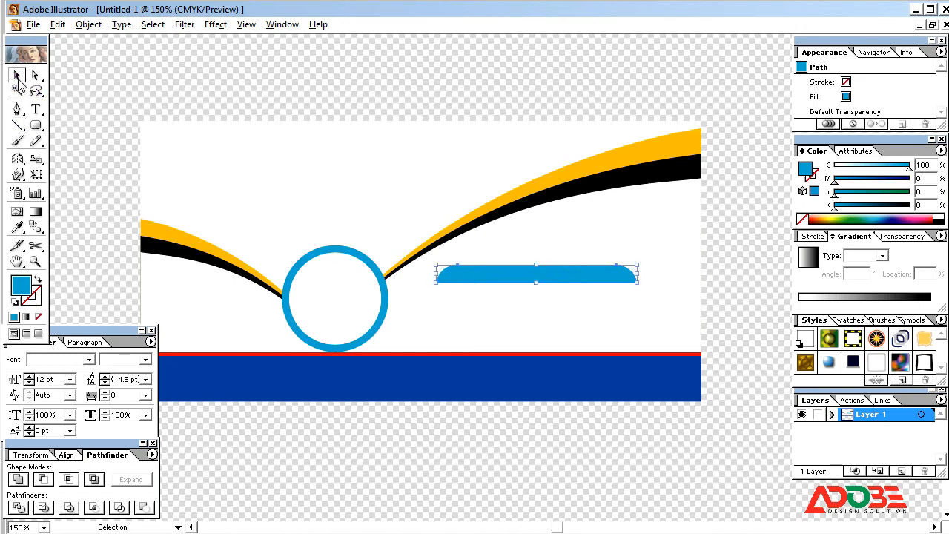
click(17, 125)
drag(540, 259, 539, 300)
Step: Divide the light blue strip along the vertical line with Pathfinder Divide and ungroup its two halves
key(ctrl)
shift+click(623, 278)
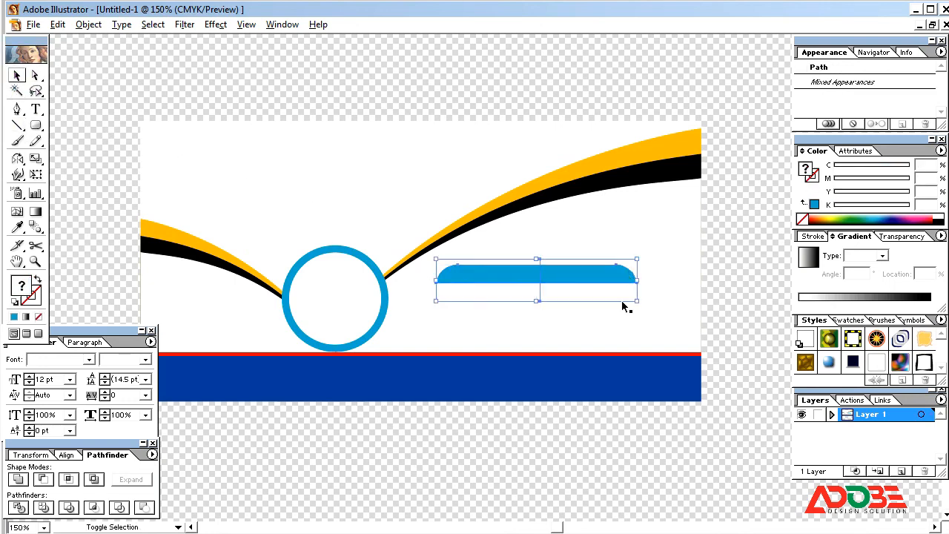
click(19, 507)
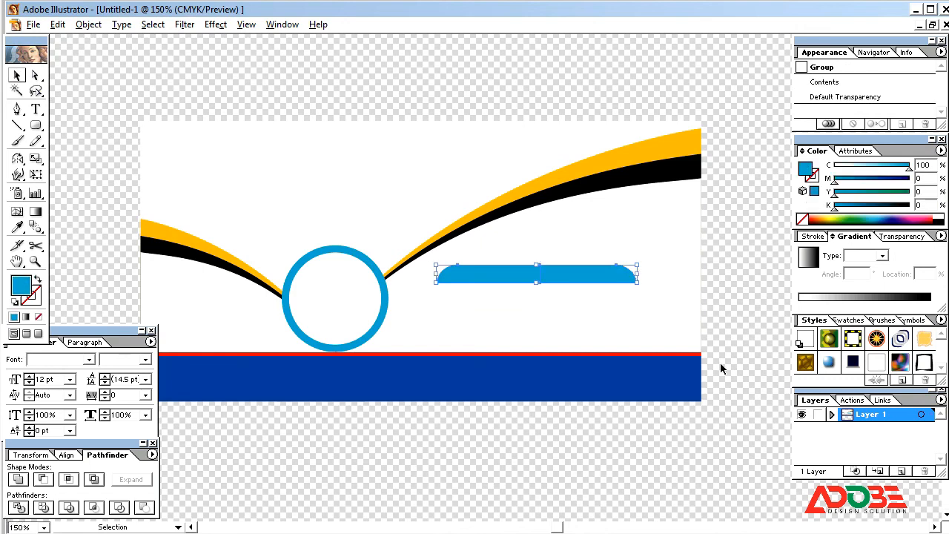
right_click(608, 276)
click(642, 318)
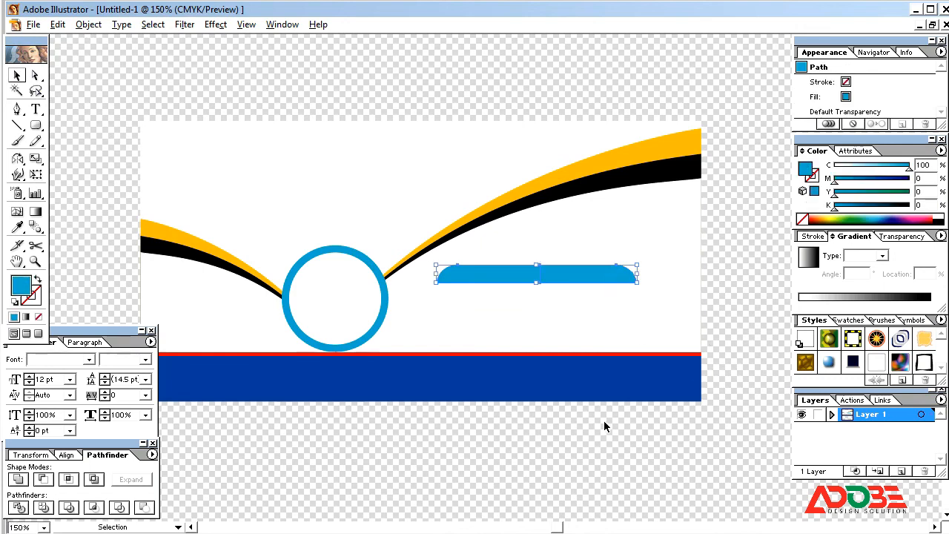
click(604, 420)
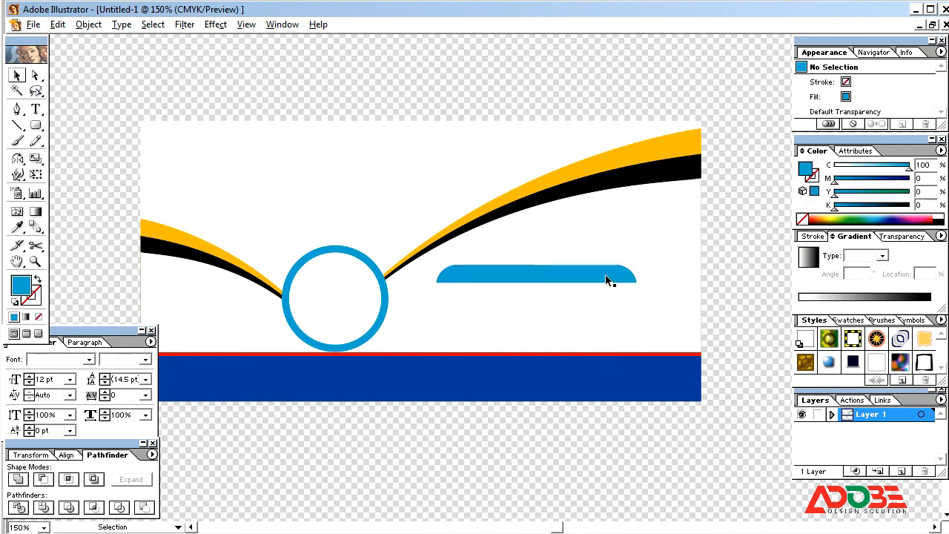
Step: Reflect the strip's right half across the horizontal axis so its rounded corner faces down
click(609, 279)
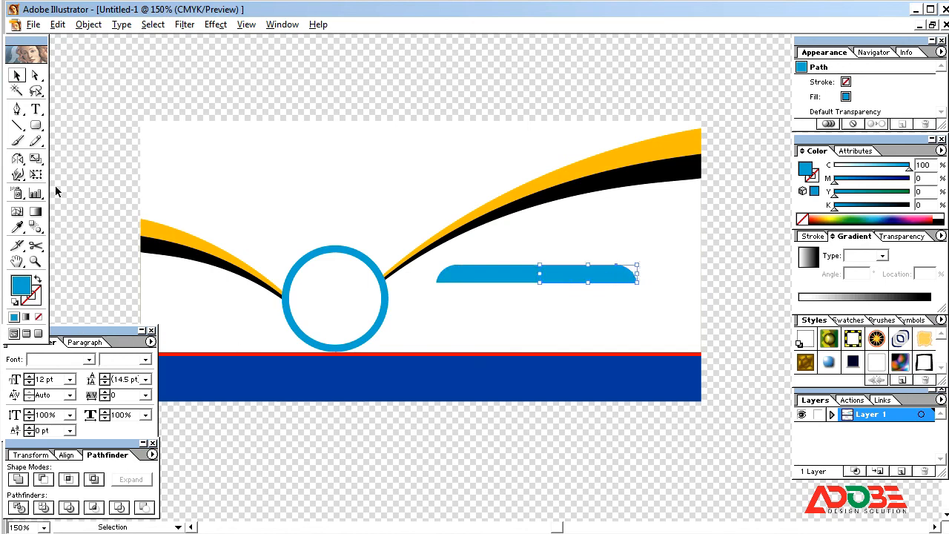
double_click(17, 158)
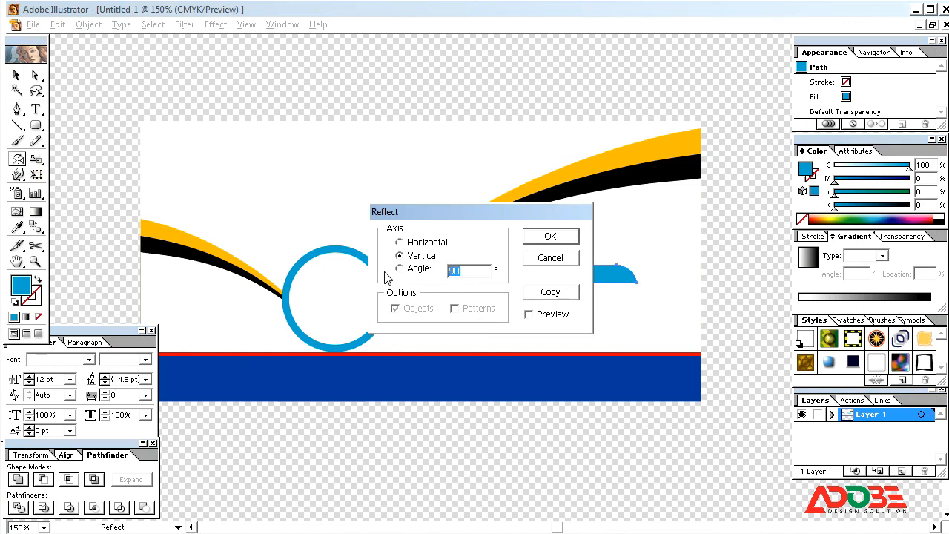
text(18)
key(Return)
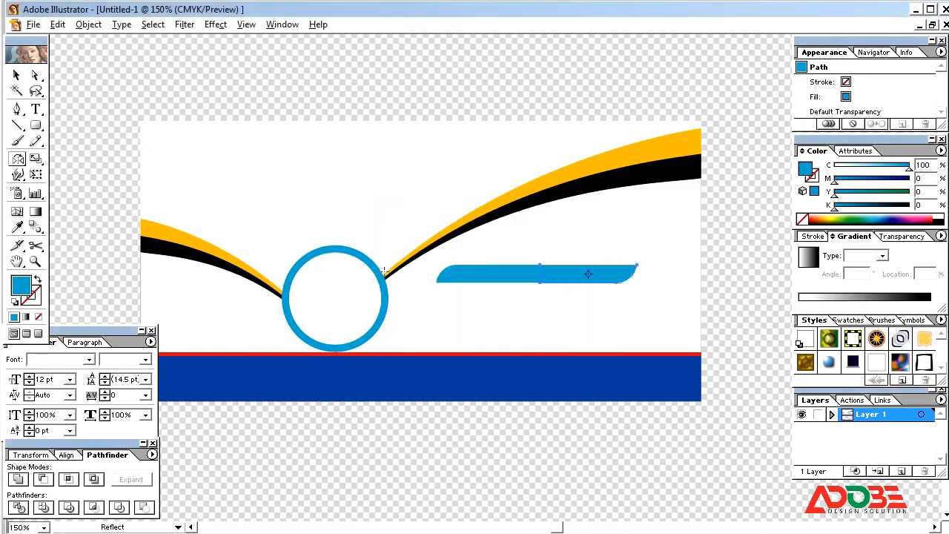
click(16, 75)
click(104, 111)
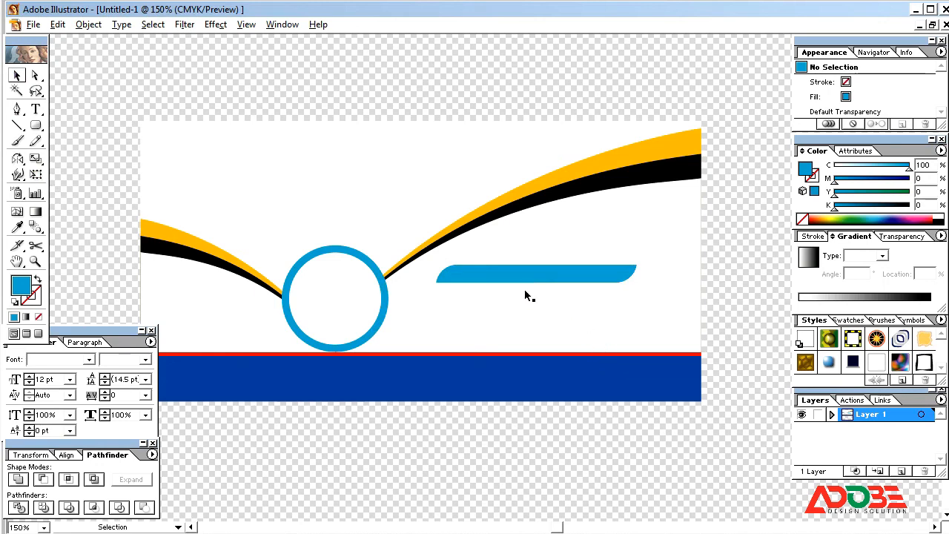
Step: Slide the right half to the left so it overlaps the left half and shortens the banner
click(607, 280)
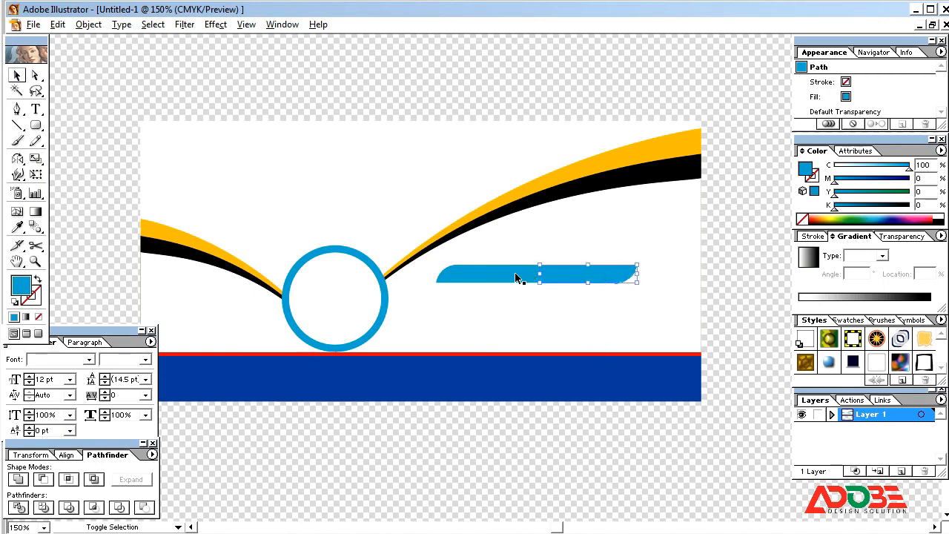
click(66, 455)
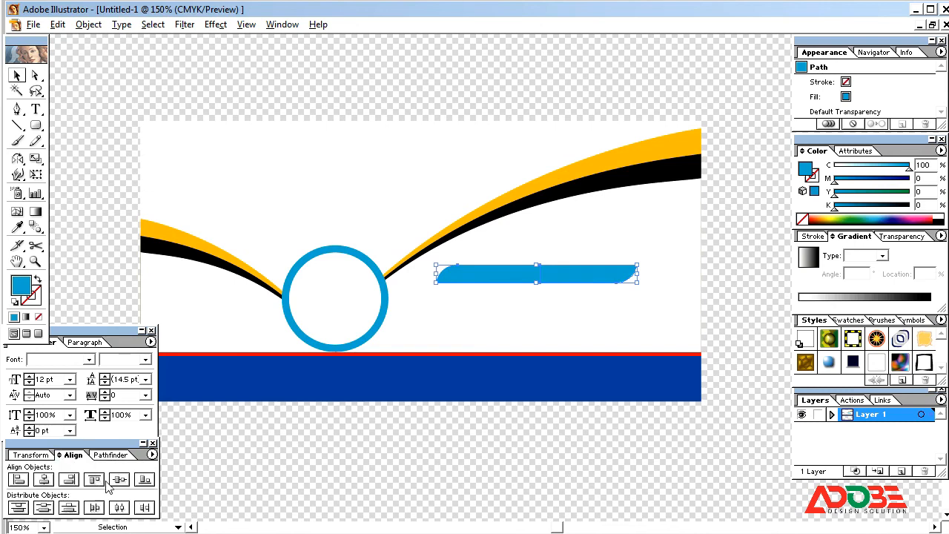
click(505, 425)
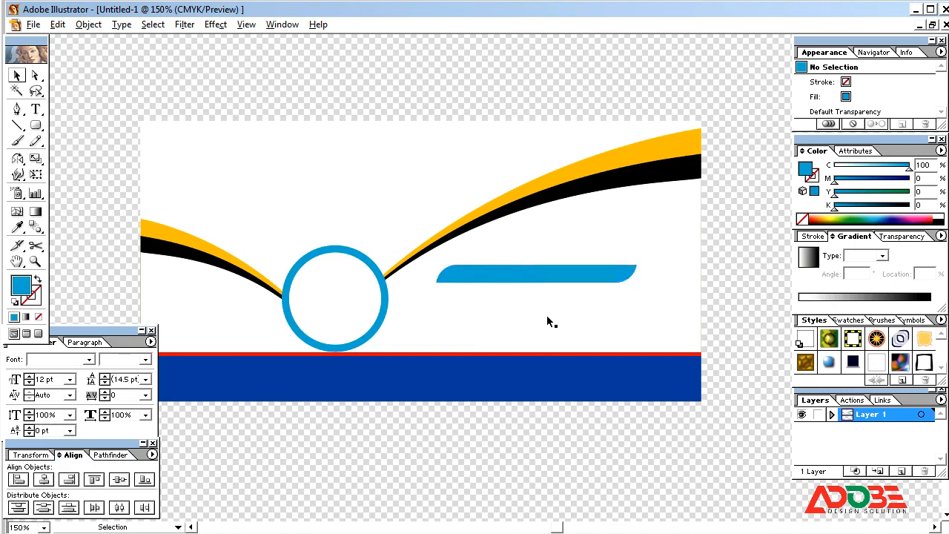
key(ctrl+space)
drag(486, 250, 746, 389)
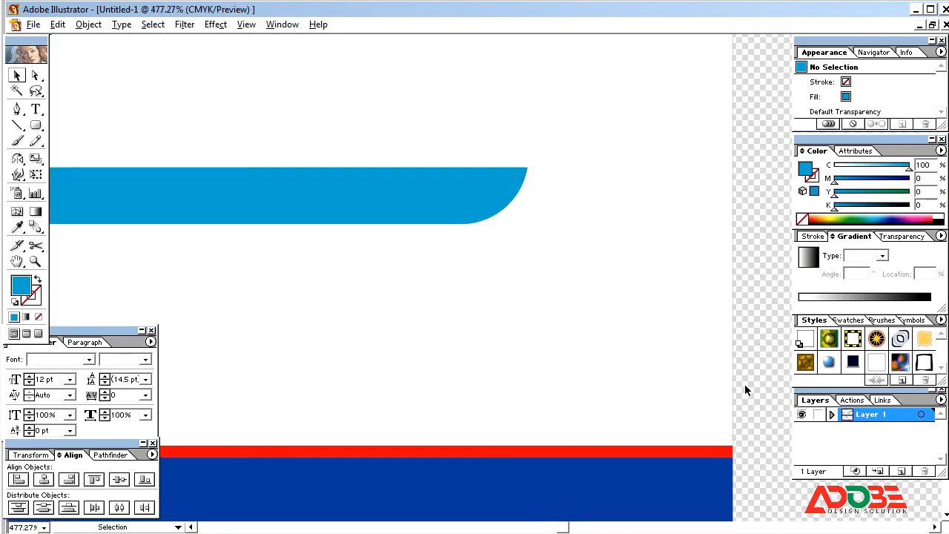
key(space)
drag(276, 287, 540, 320)
drag(623, 244, 496, 257)
drag(561, 232, 525, 237)
click(570, 332)
Step: Shift the right half slightly further left over the left half and group both halves into one banner
click(455, 246)
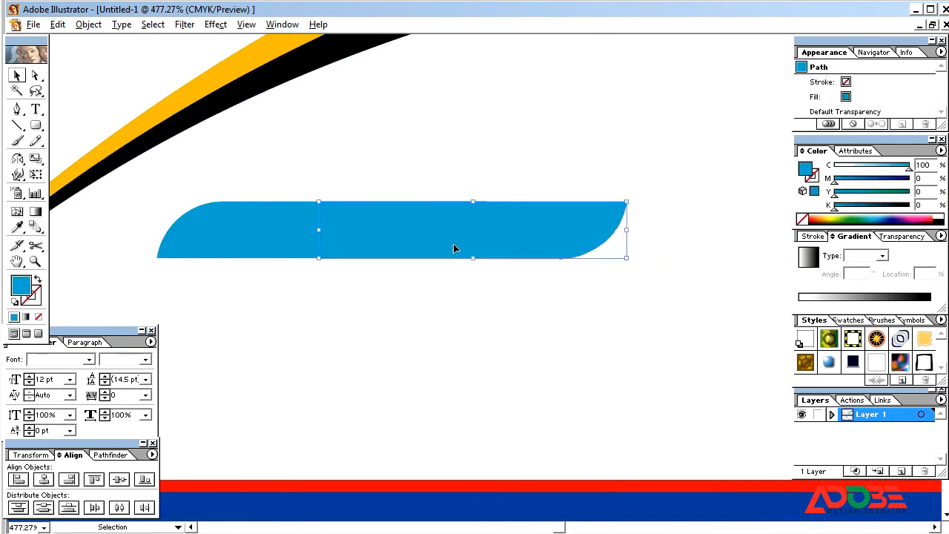
shift+click(299, 232)
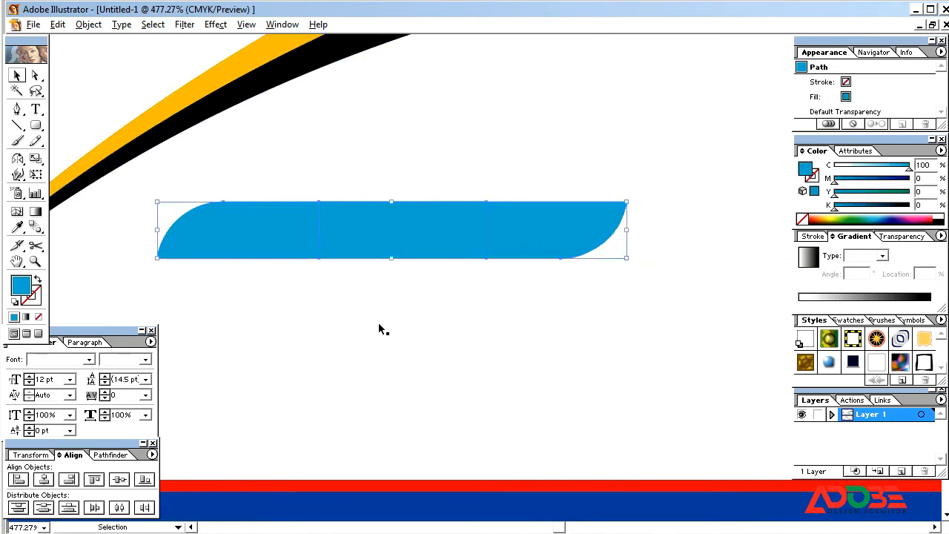
click(541, 286)
click(544, 237)
drag(549, 234, 521, 239)
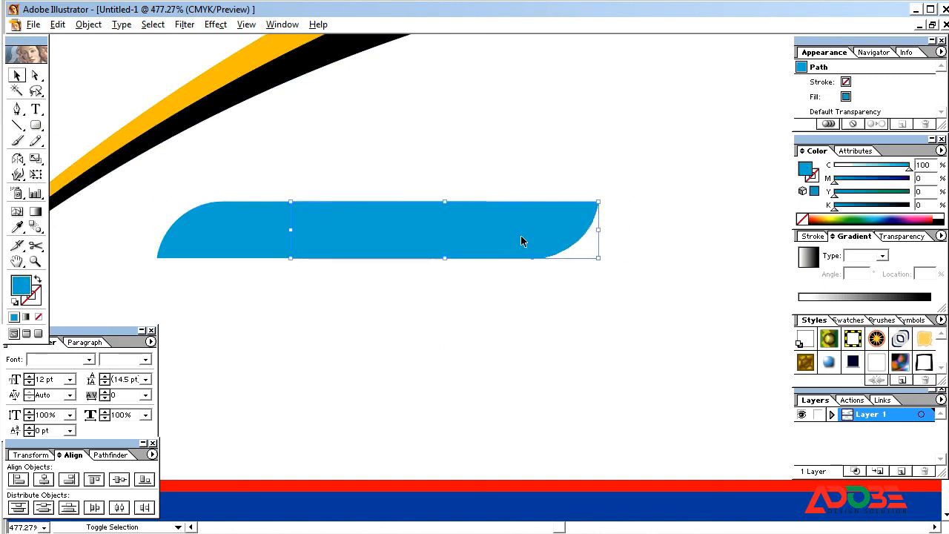
shift+click(265, 233)
key(ctrl+minus)
key(ctrl+minus)
key(ctrl+minus)
key(ctrl+minus)
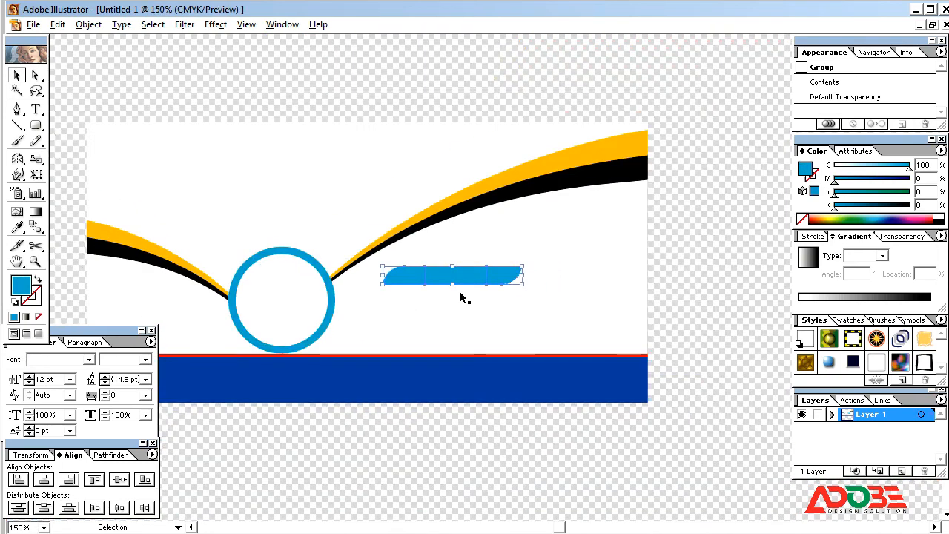
Step: Move the banner under the large curve near the card's right edge and duplicate it downwards into a stack of four
key(Tab)
drag(476, 282, 583, 262)
click(591, 254)
click(583, 235)
key(ctrl+d)
key(ctrl+d)
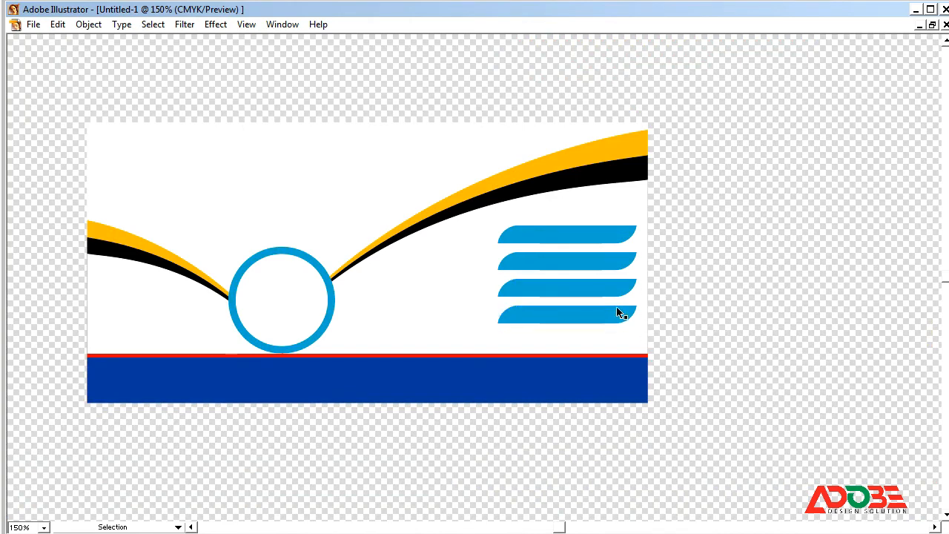
Step: Lower the bottom banner slightly towards the red strip and distribute all four banners evenly by their vertical centres
drag(611, 318, 610, 332)
shift+click(602, 288)
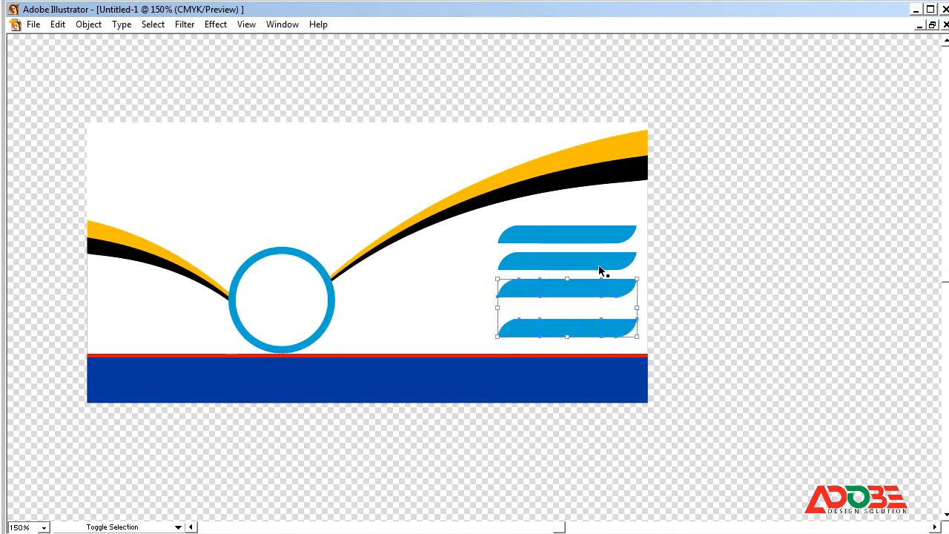
shift+click(603, 261)
shift+click(603, 236)
key(Tab)
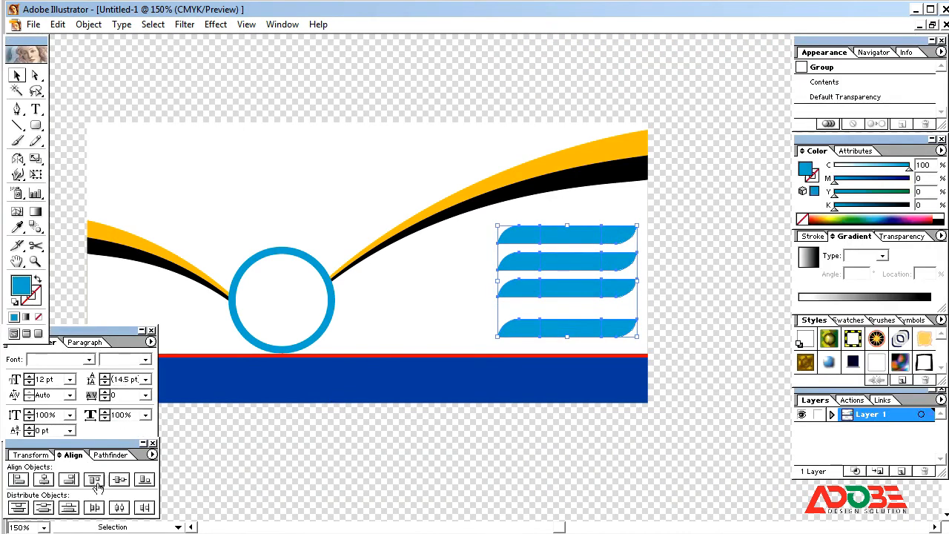
click(121, 482)
key(ctrl+z)
click(45, 508)
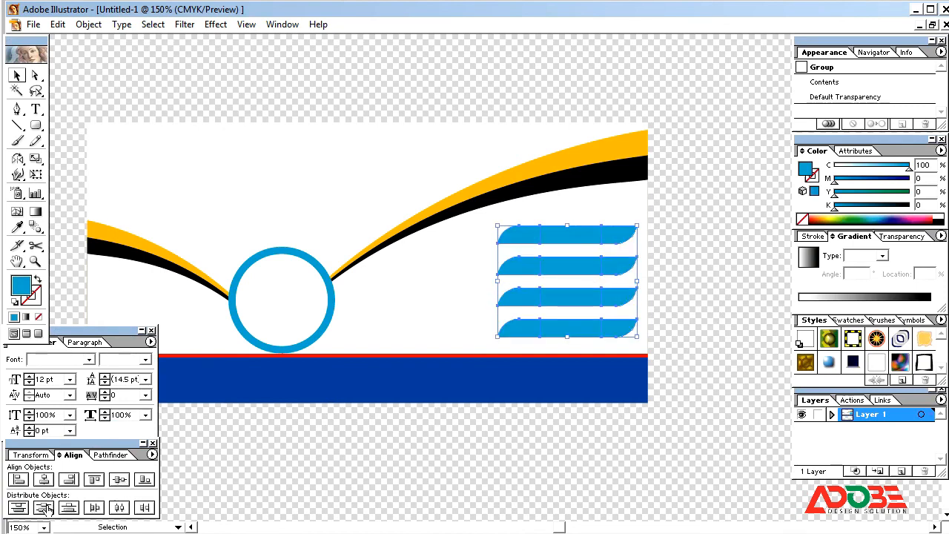
Step: Nudge the four banners slightly up and stretch the whole stack a little in height
key(Up)
key(Up)
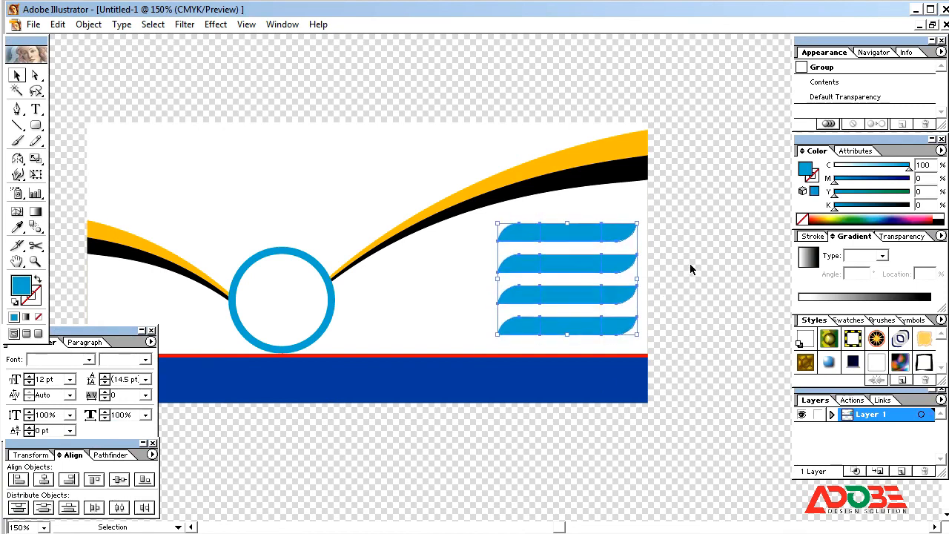
key(Up)
key(Up)
key(Up)
key(Up)
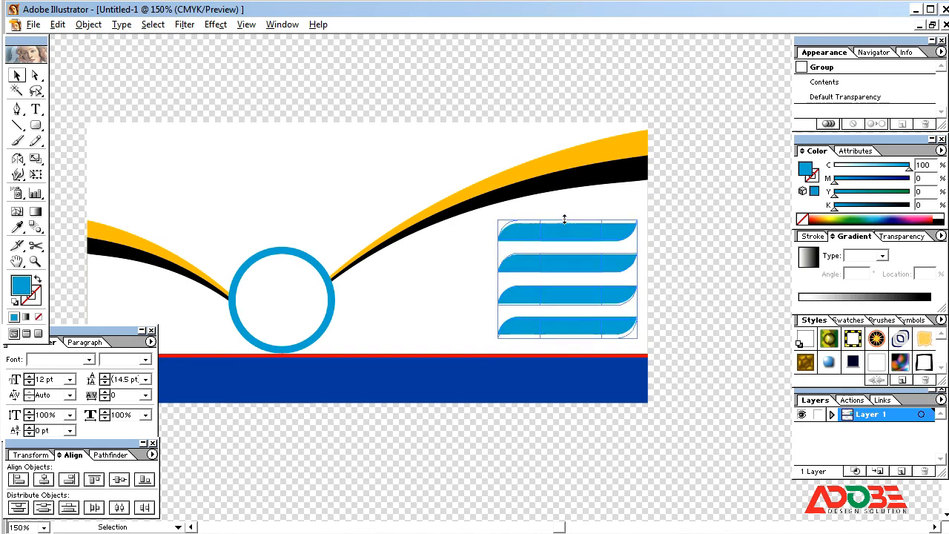
click(693, 230)
Step: Recolour the top banner orange by setting its fill to C 0, M 30, Y 100, K 0
key(Tab)
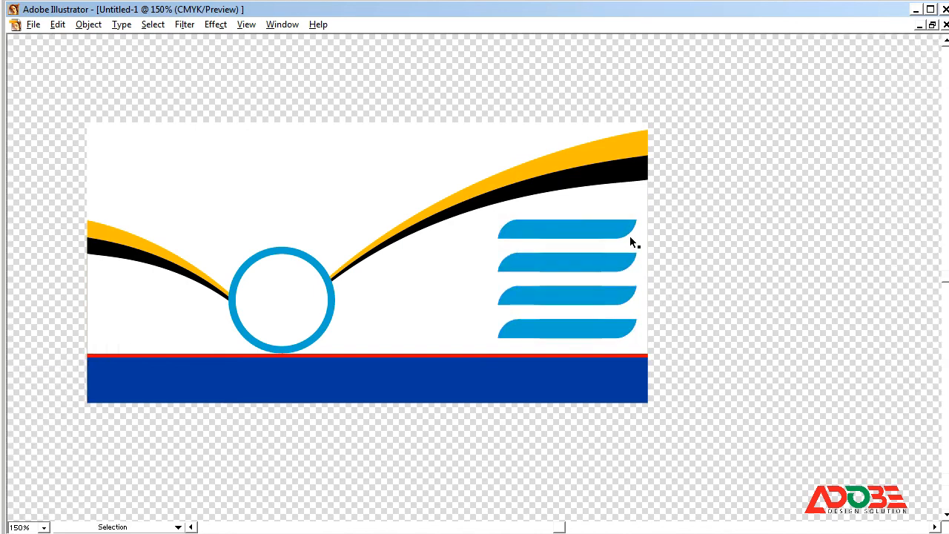
click(615, 261)
key(Tab)
click(604, 227)
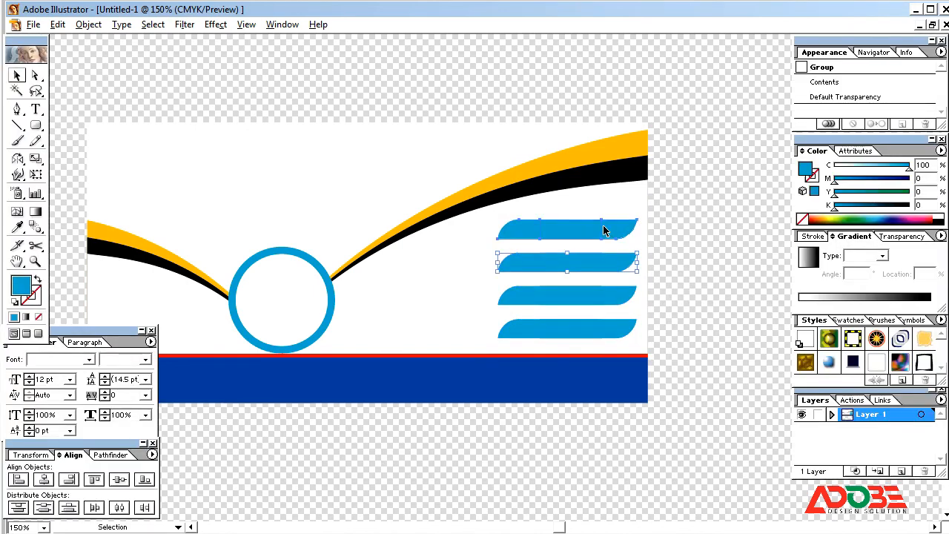
drag(877, 166, 829, 166)
drag(875, 191, 943, 190)
text(30)
key(Tab)
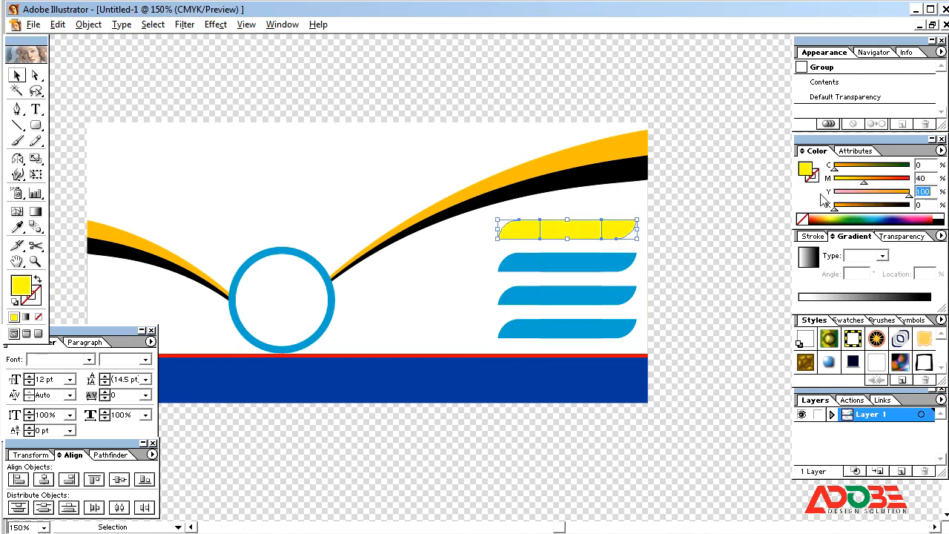
click(597, 273)
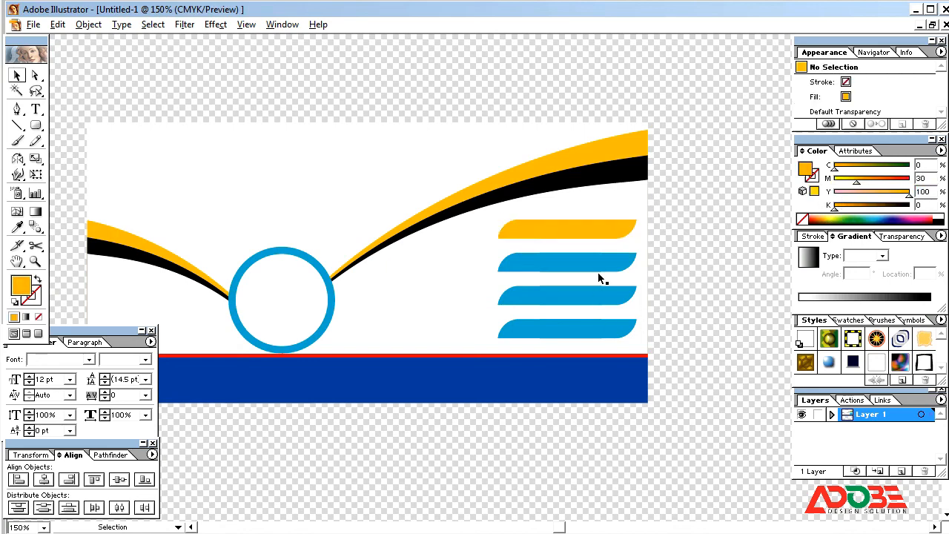
Step: Recolour the second banner red with C 0, M 100, Y 100, K 0 and make the bottom banner pink
click(593, 261)
drag(896, 192, 912, 180)
drag(906, 167, 832, 169)
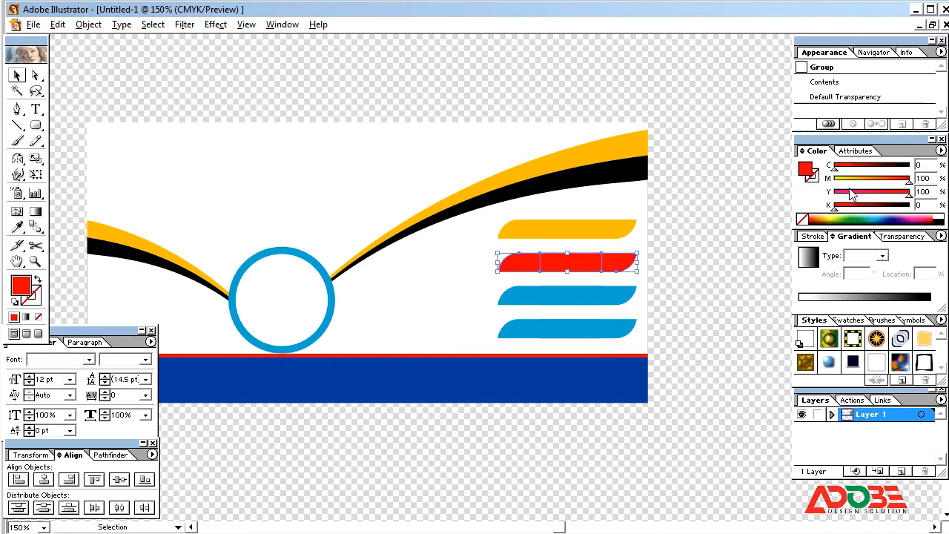
click(604, 302)
drag(909, 170, 943, 165)
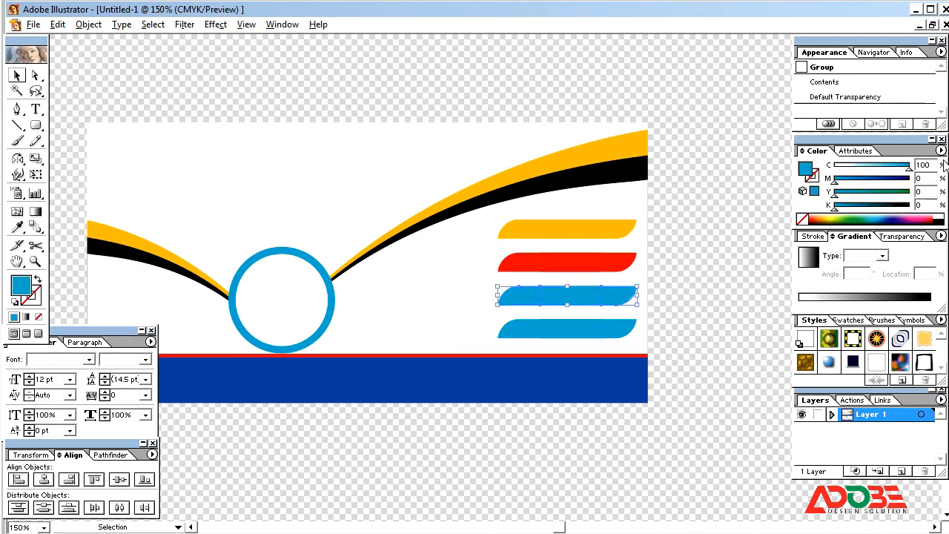
click(627, 328)
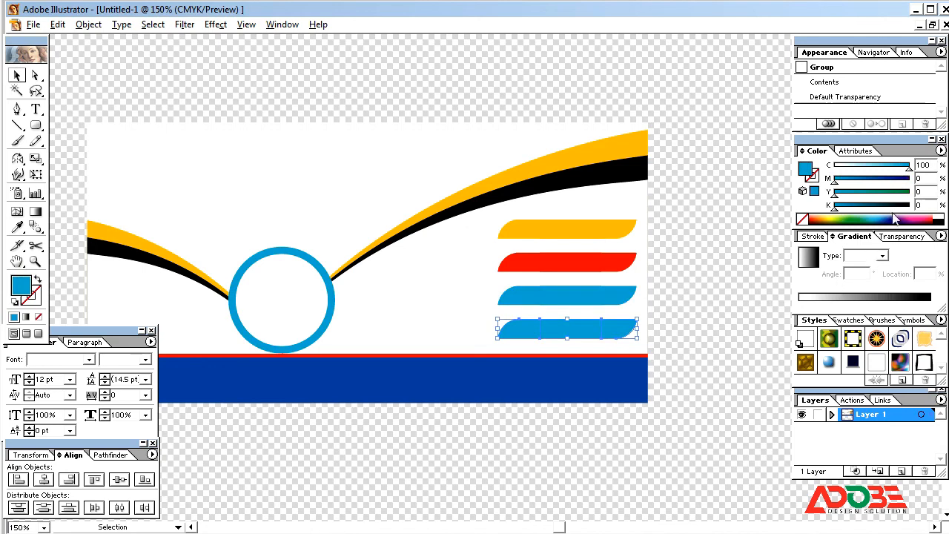
drag(890, 179, 832, 165)
click(691, 270)
key(Tab)
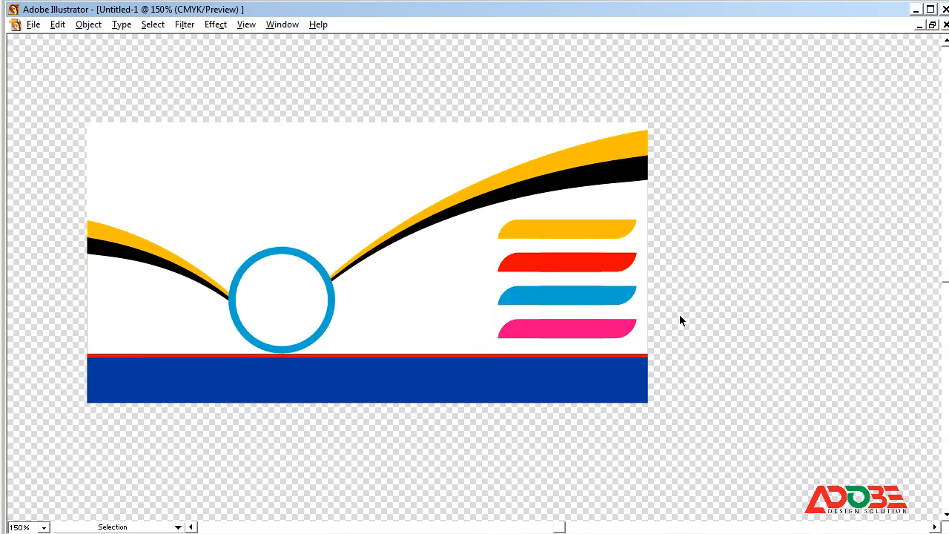
Step: Duplicate the ringed circle up onto the large curve and scale the copy down slightly
key(space)
drag(505, 281, 521, 297)
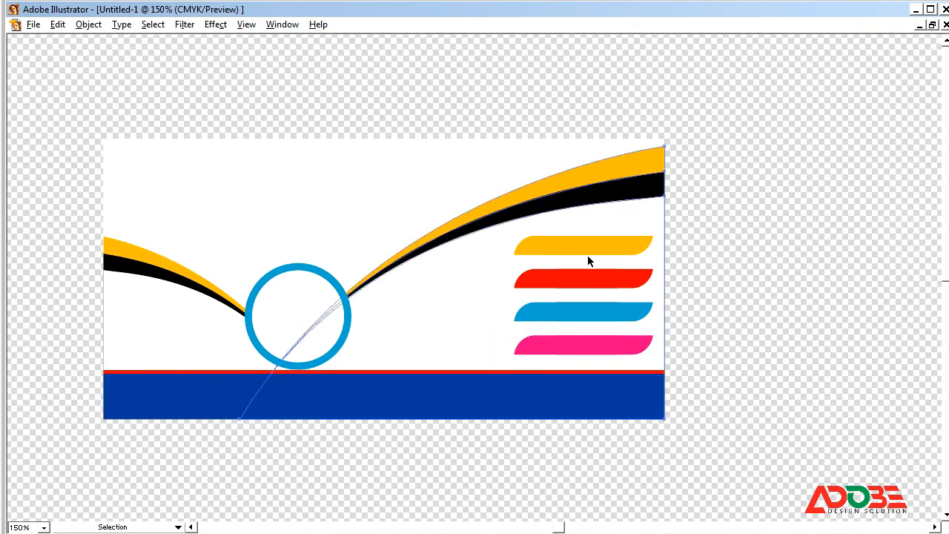
click(621, 250)
click(714, 264)
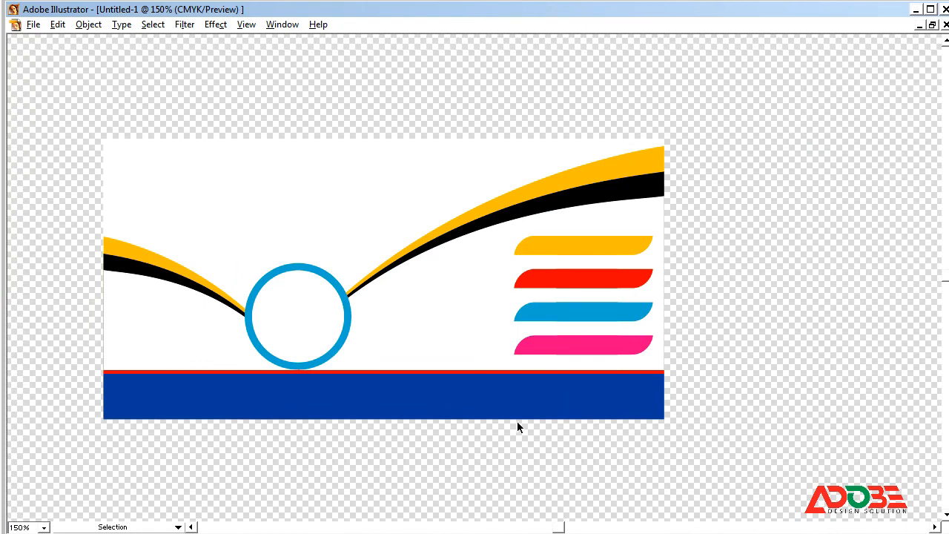
click(325, 318)
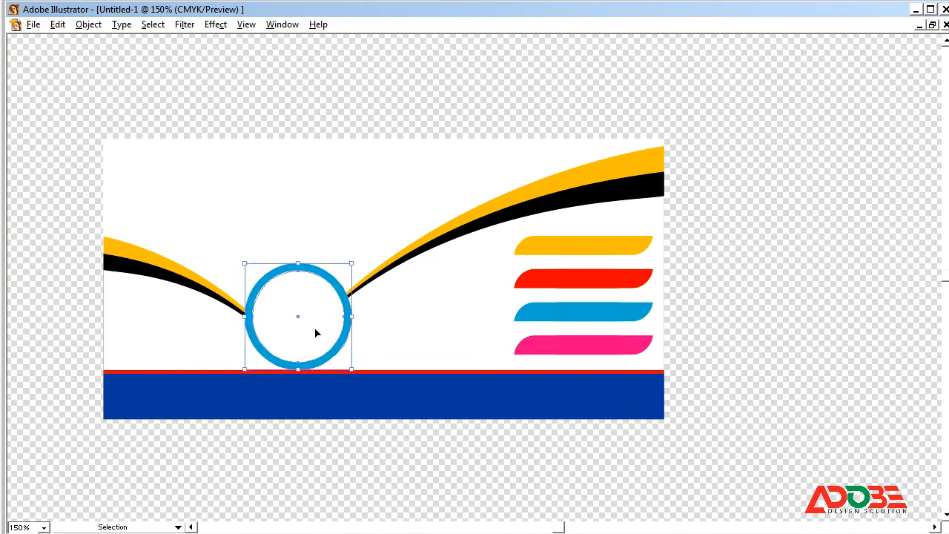
drag(315, 333, 439, 272)
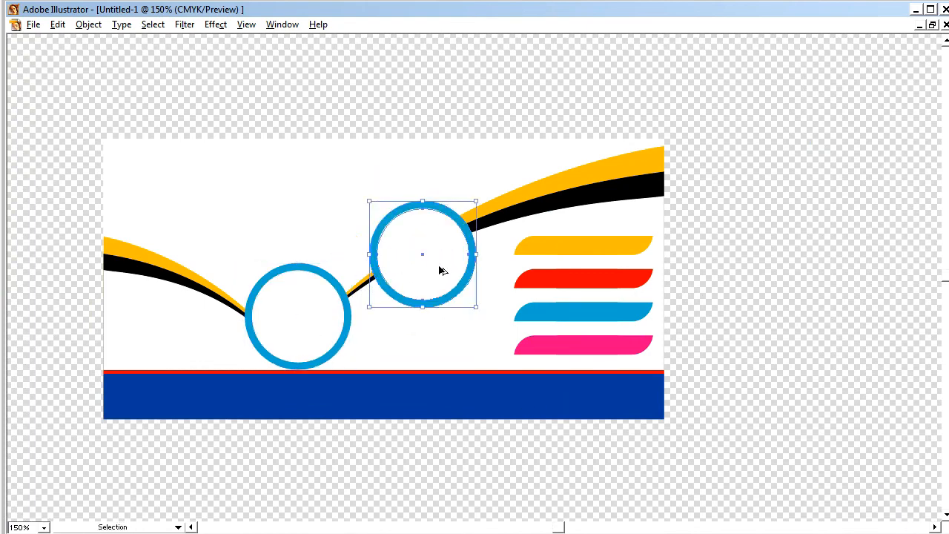
drag(475, 307, 465, 305)
drag(440, 254, 428, 257)
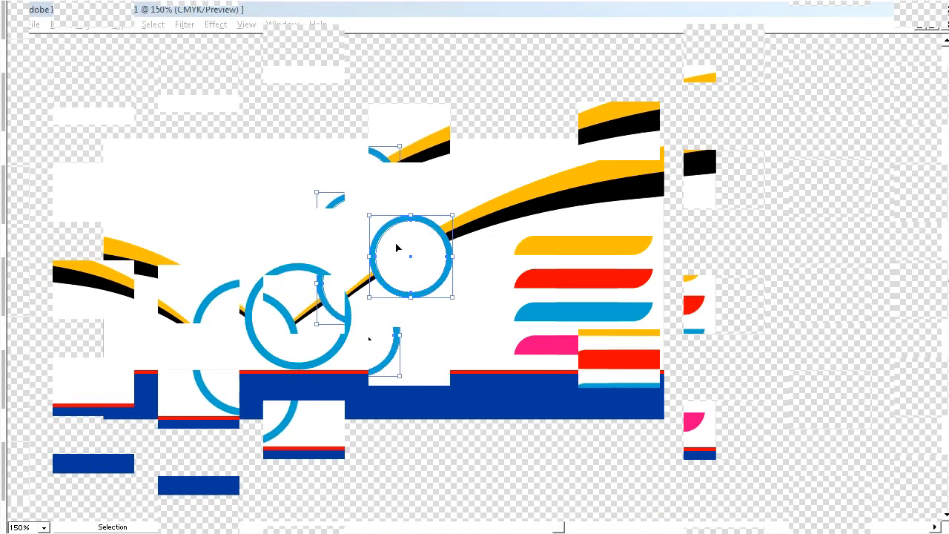
Step: Duplicate the smaller ringed circle twice further up the large curve and shift the middle of the three slightly left
drag(397, 249, 605, 193)
click(539, 201)
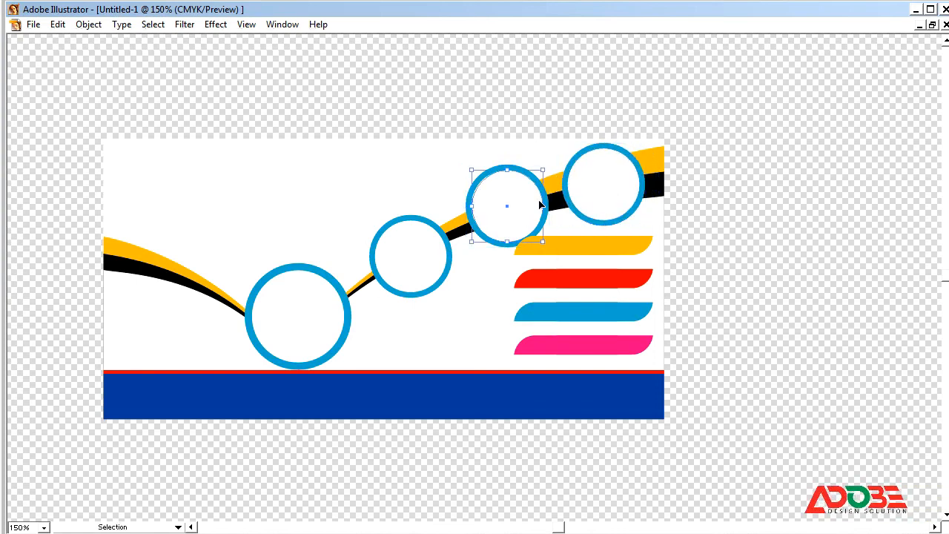
shift+click(544, 202)
drag(536, 208, 532, 207)
click(721, 214)
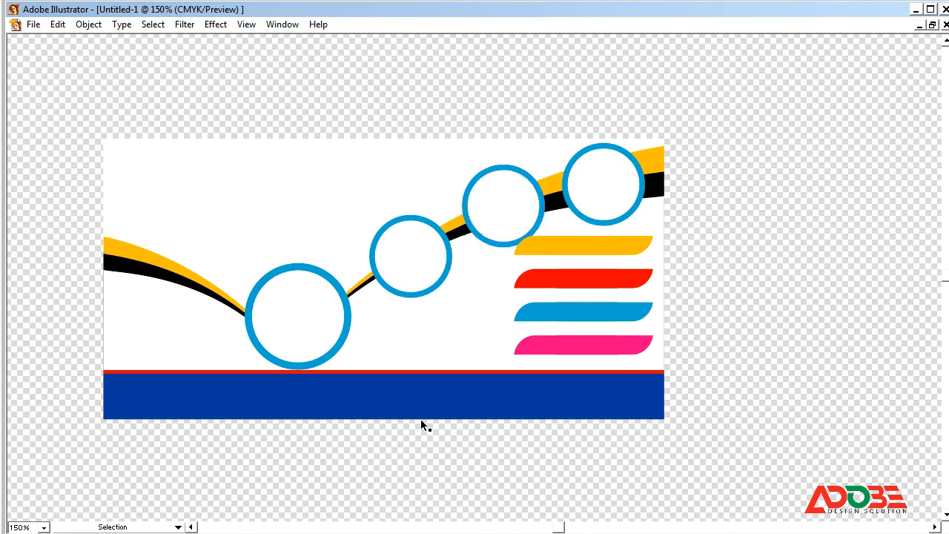
Step: Select all four banners and nudge the whole stack slightly down, away from the circles
click(617, 248)
shift+click(613, 280)
click(627, 262)
click(626, 246)
click(624, 279)
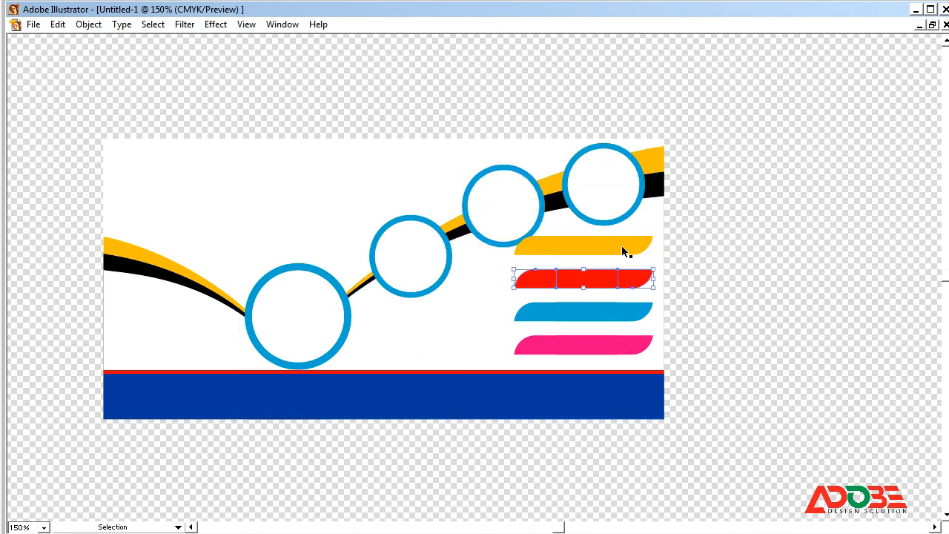
shift+click(623, 252)
shift+click(618, 311)
shift+click(615, 344)
key(Down)
key(Down)
key(Down)
key(Down)
click(704, 302)
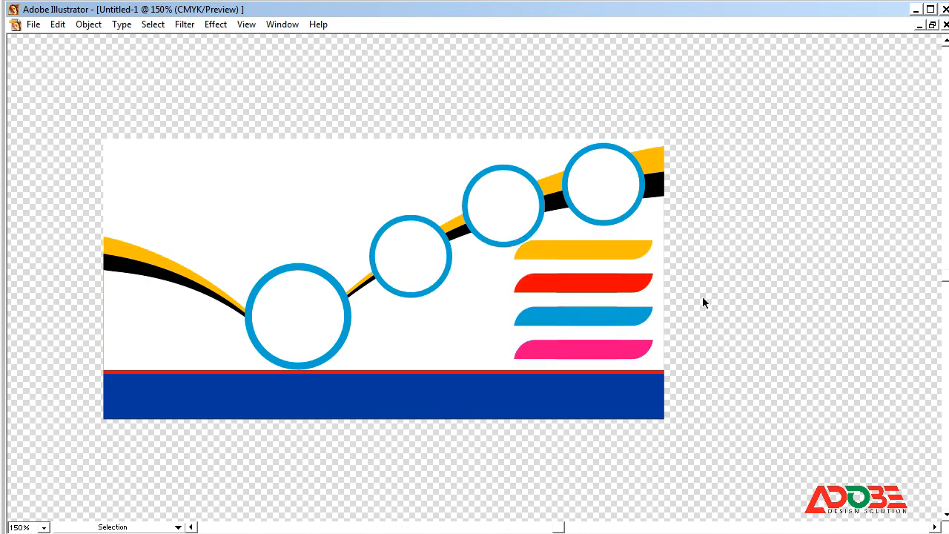
Step: Nudge only the orange top banner further down towards the red one
click(625, 252)
key(Down)
key(Down)
key(Down)
key(Down)
key(Down)
key(Down)
key(Down)
Step: Distribute all four banners evenly by their bottom edges and narrow the stack slightly from its left side
shift+click(625, 282)
shift+click(620, 316)
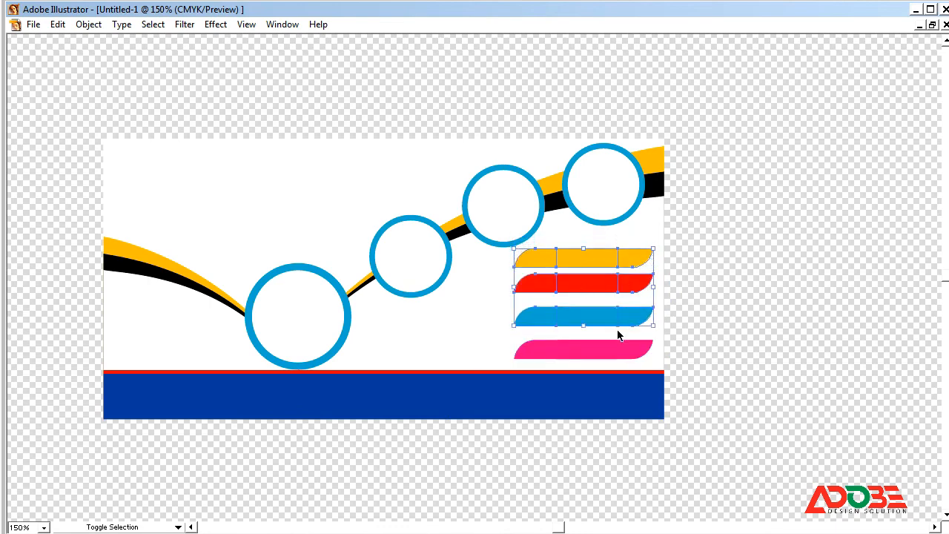
shift+click(617, 344)
key(Tab)
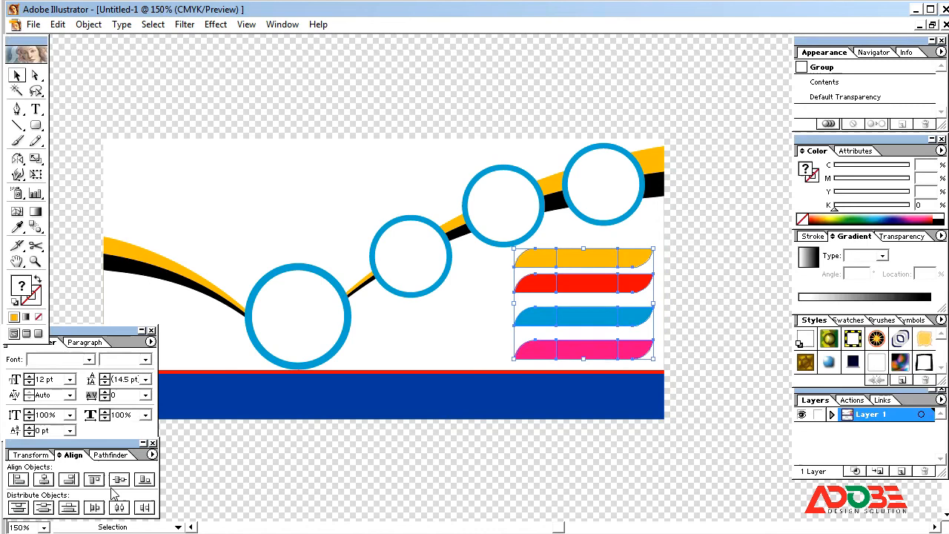
click(68, 507)
drag(514, 303, 517, 304)
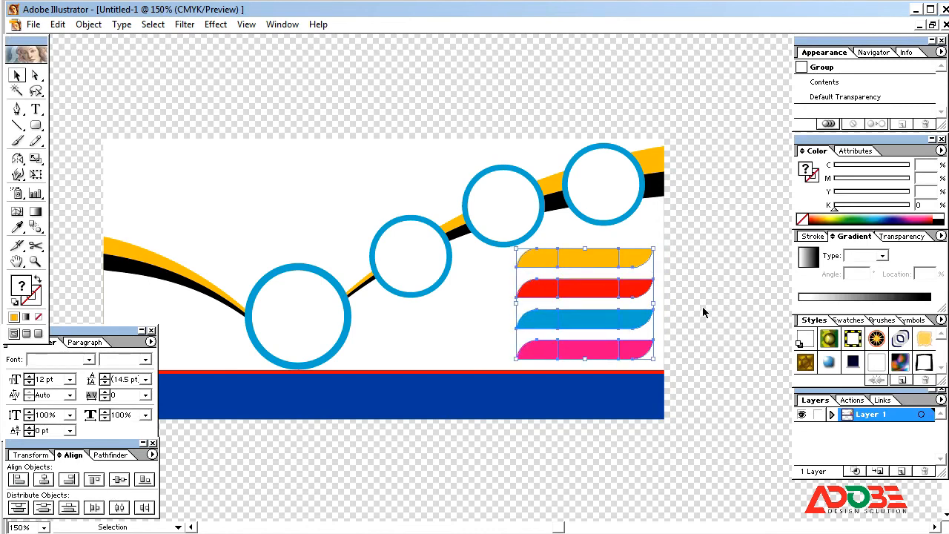
click(685, 302)
key(Tab)
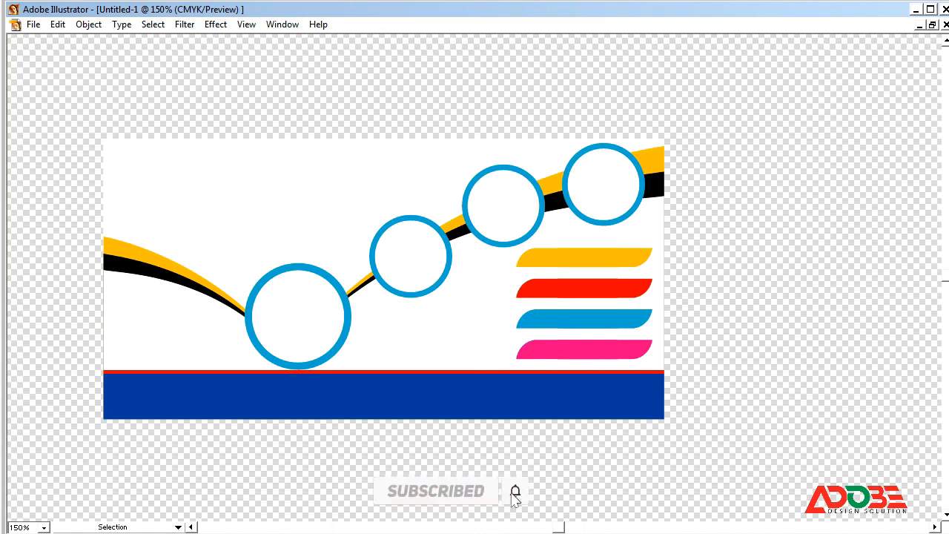
Step: Save the document as fffff.ai
click(317, 303)
key(ctrl+shift+a)
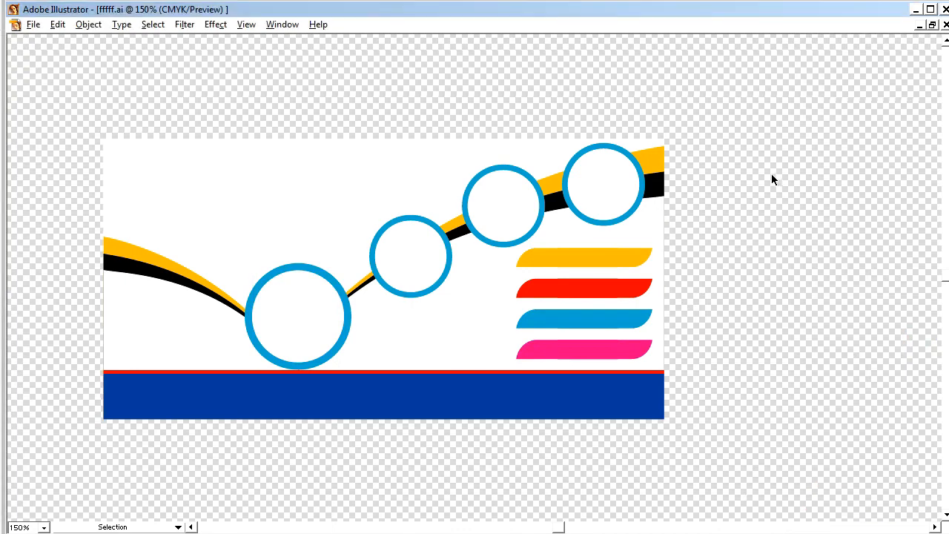
Step: Bring the wide red coronavirus picture from the corona virus folder into the document and scale it down to about 2.35 × 1.32 in
click(915, 10)
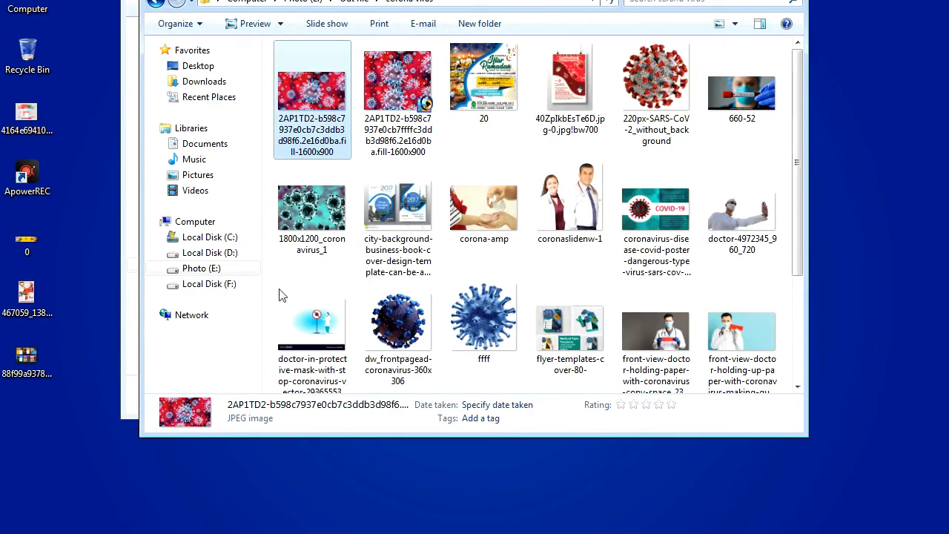
drag(366, 533, 373, 236)
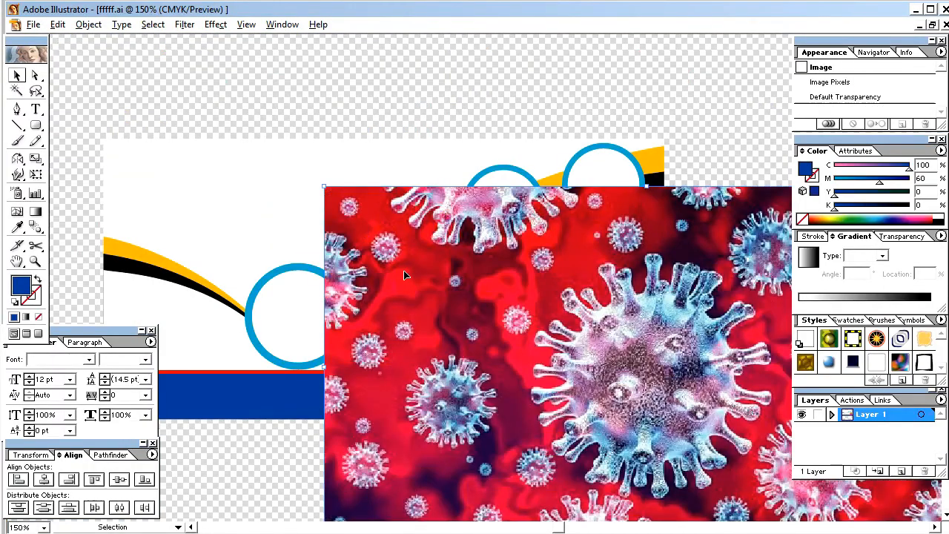
drag(424, 300, 342, 271)
drag(240, 156, 371, 284)
drag(542, 330, 262, 218)
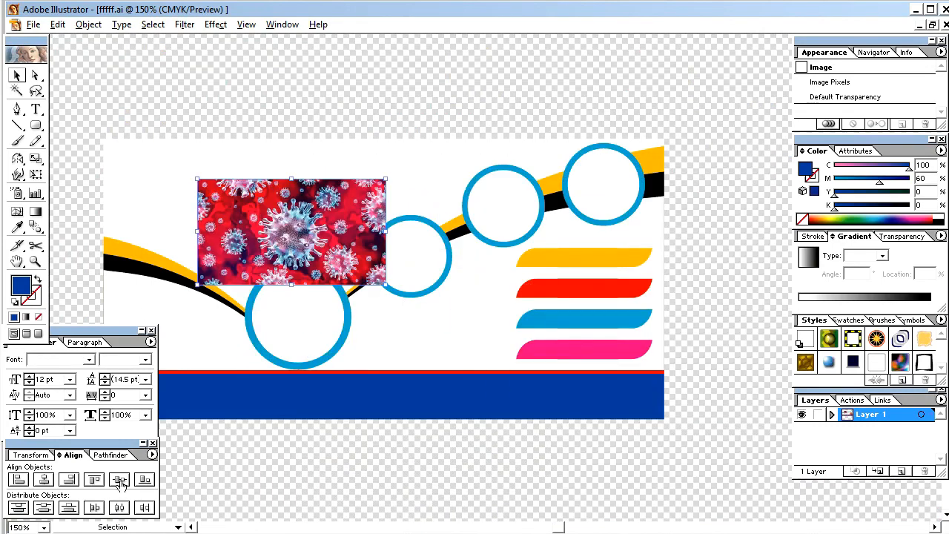
Step: Set the picture's width to 7 in, stretch its height to about 3.08 in and position it over the card
click(31, 456)
drag(148, 472, 54, 482)
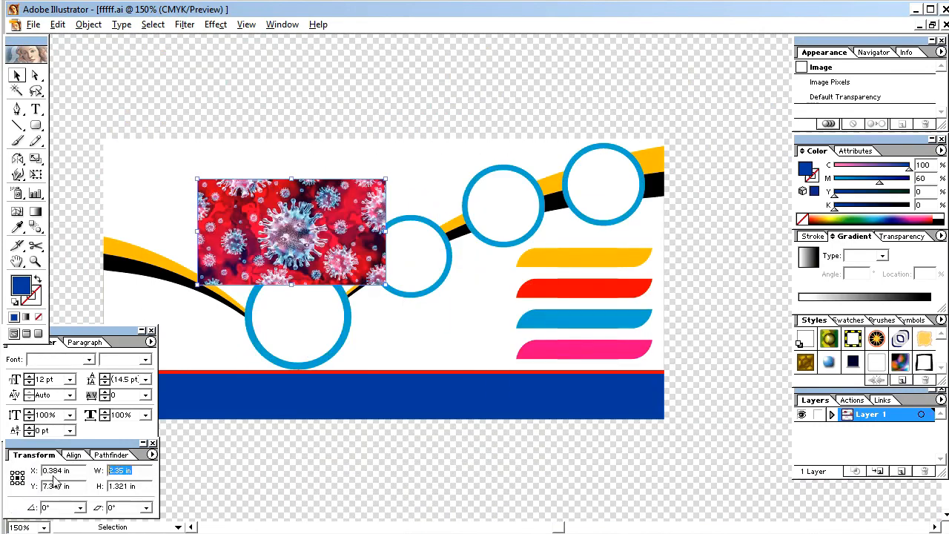
text(7)
key(Tab)
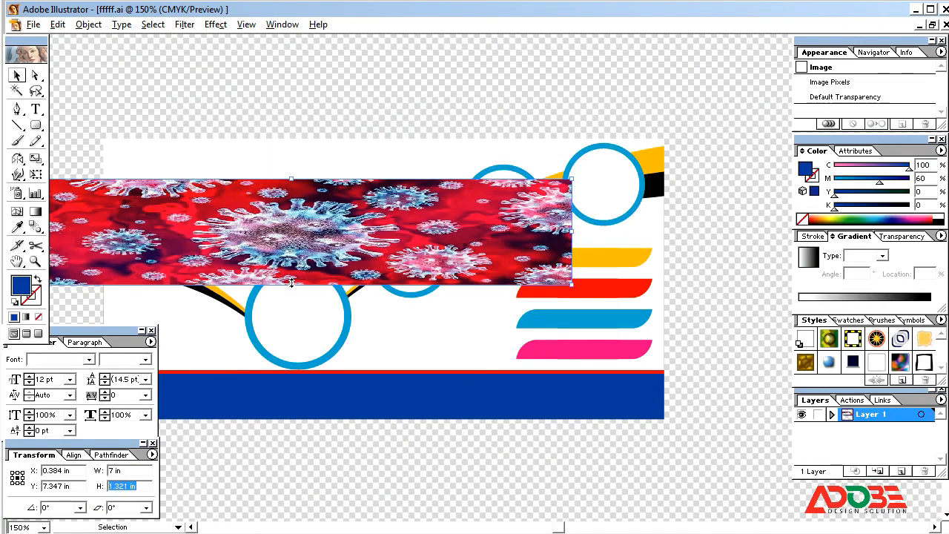
drag(291, 284, 308, 423)
drag(255, 355, 361, 329)
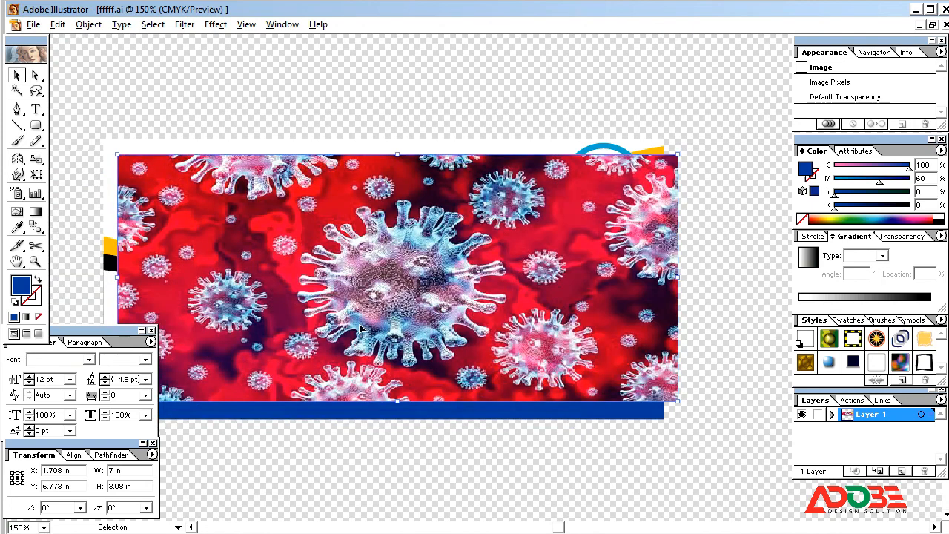
drag(315, 256, 321, 242)
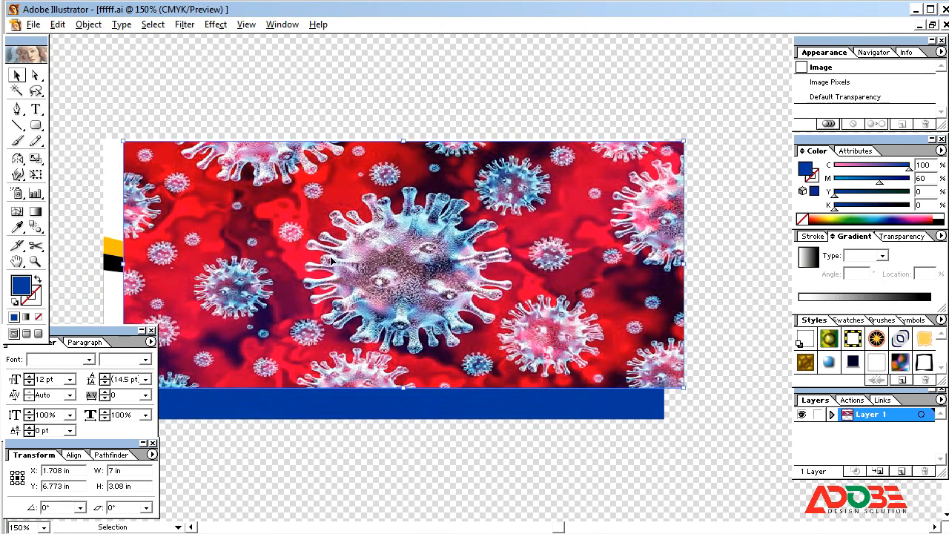
Step: Align the coronavirus picture with the left and top edges of the white card background
click(104, 179)
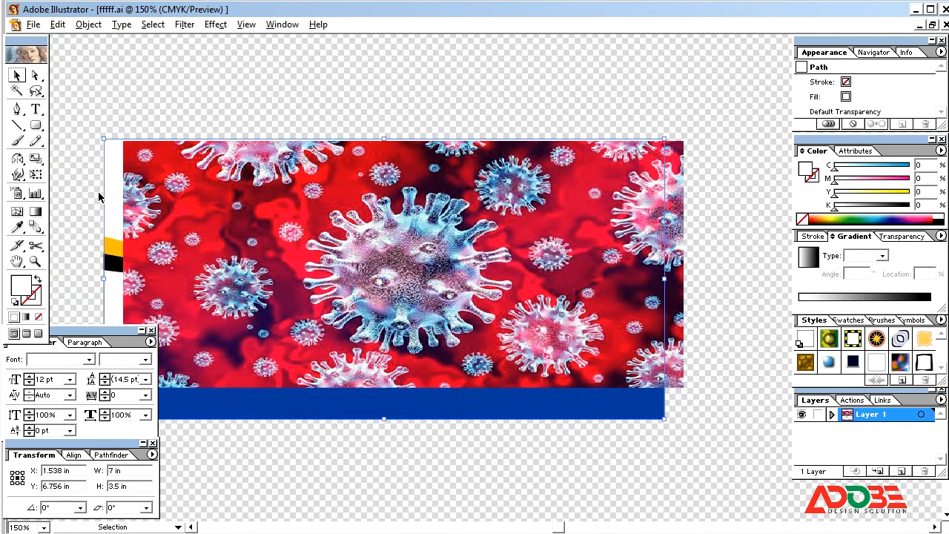
shift+click(178, 253)
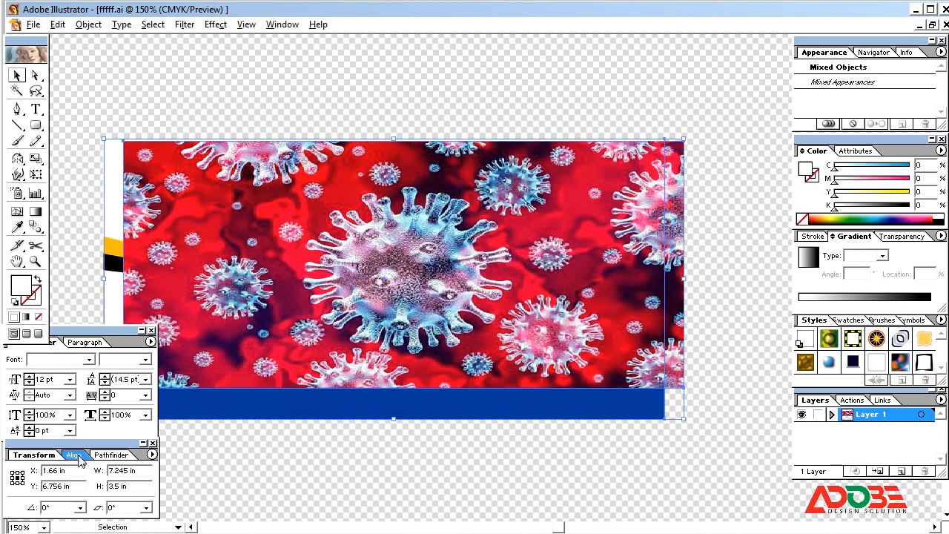
click(73, 455)
click(19, 480)
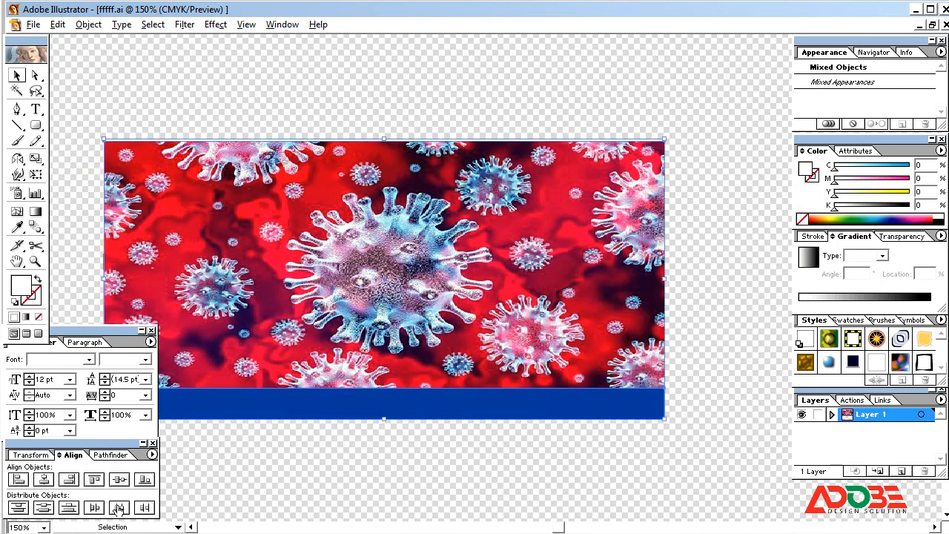
Step: Send the coronavirus picture behind the curves, circles, banners and bottom bar, keeping it above the white card background
key(ctrl+shift+bracketleft)
click(261, 121)
click(258, 194)
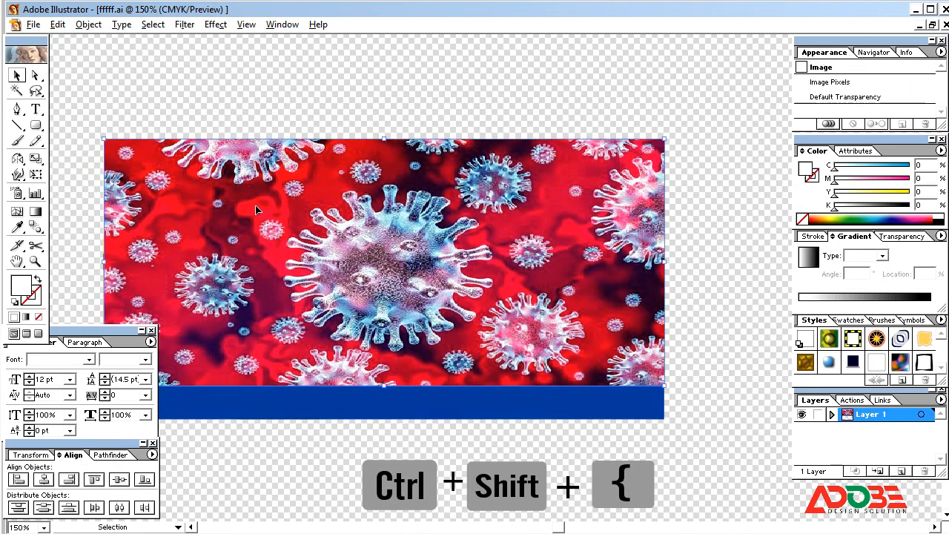
key(ctrl+shift+bracketleft)
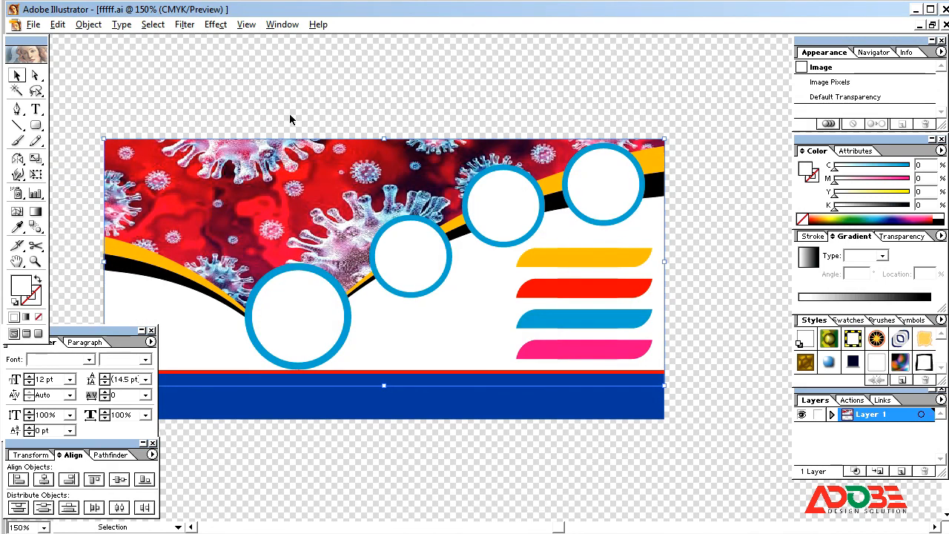
click(290, 76)
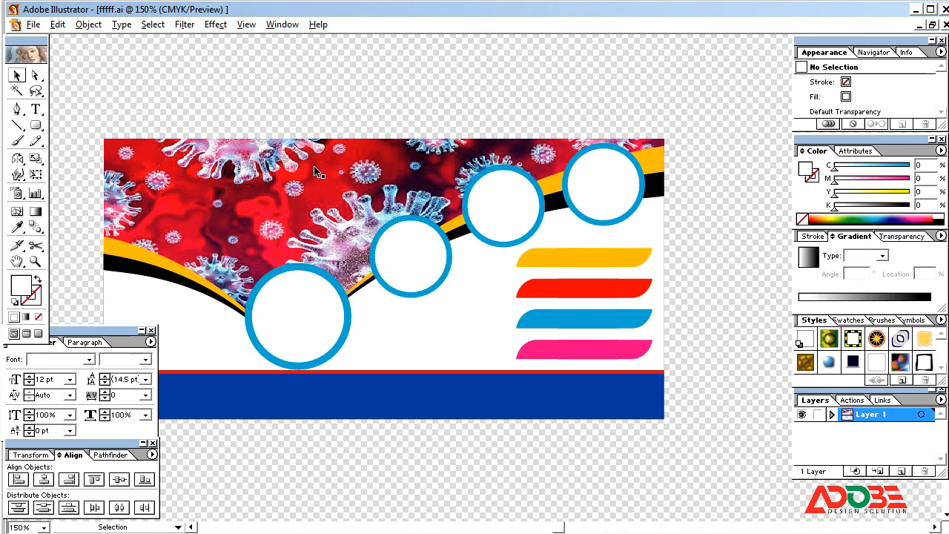
key(Tab)
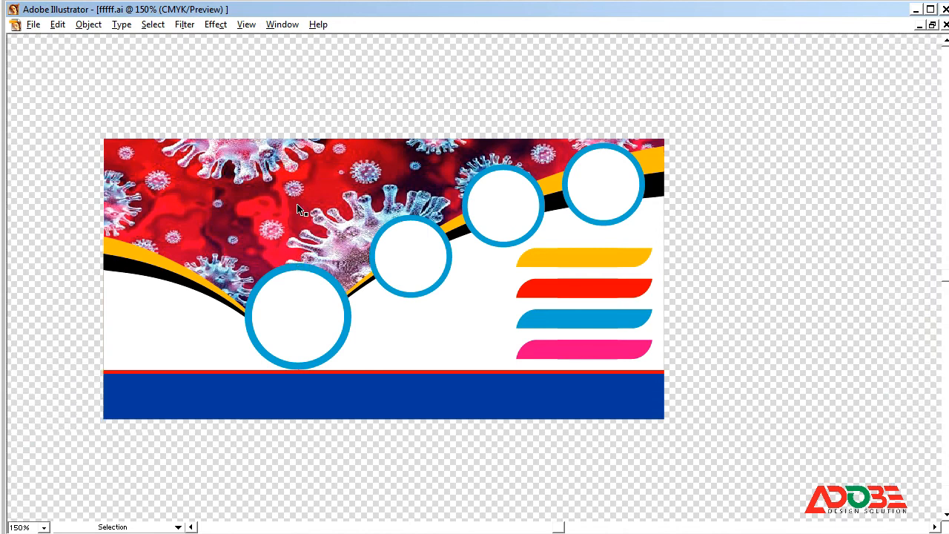
Step: Shorten the coronavirus picture from below so its lower edge meets the upper edge of the blue bar
click(299, 210)
click(342, 94)
click(346, 176)
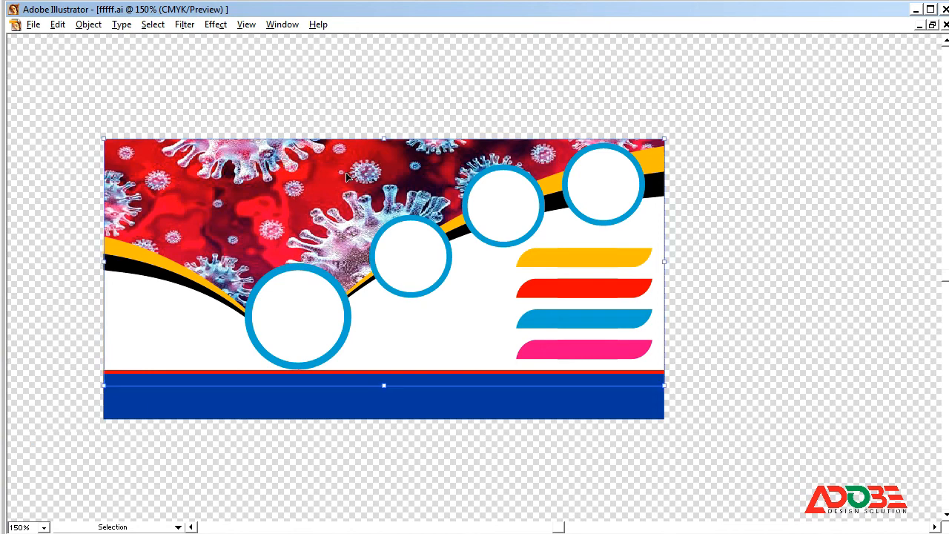
click(388, 392)
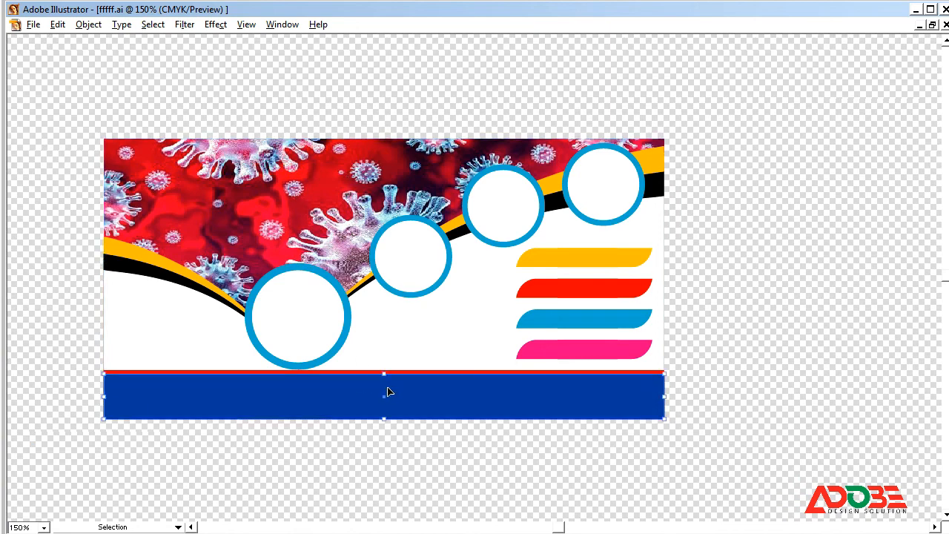
click(353, 229)
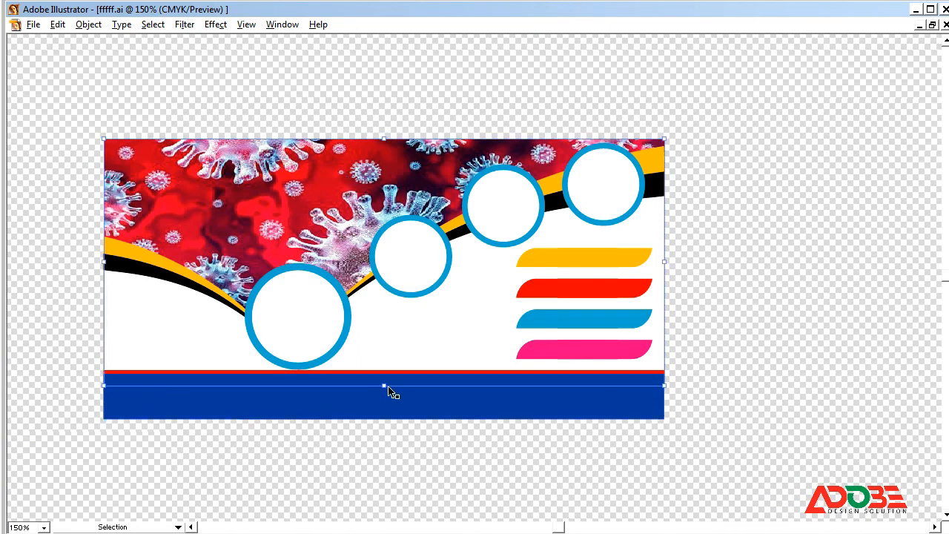
drag(386, 386, 384, 373)
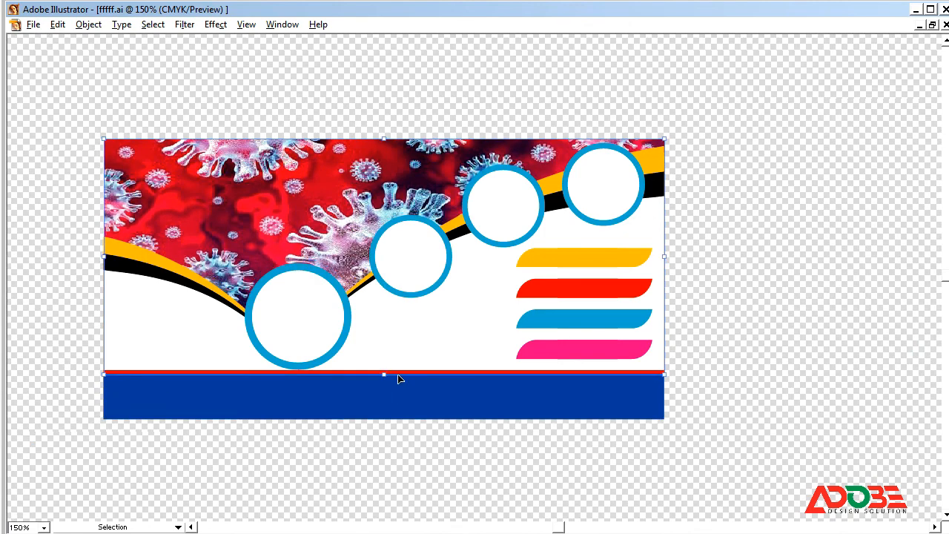
click(773, 95)
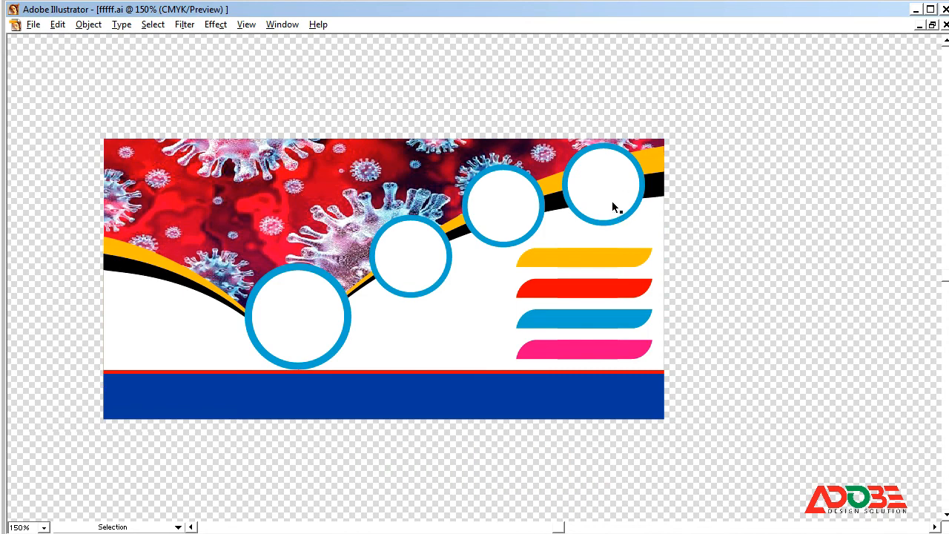
Step: Bring the corona-amp and mask-630x420 pictures from the corona virus folder into the document
click(915, 10)
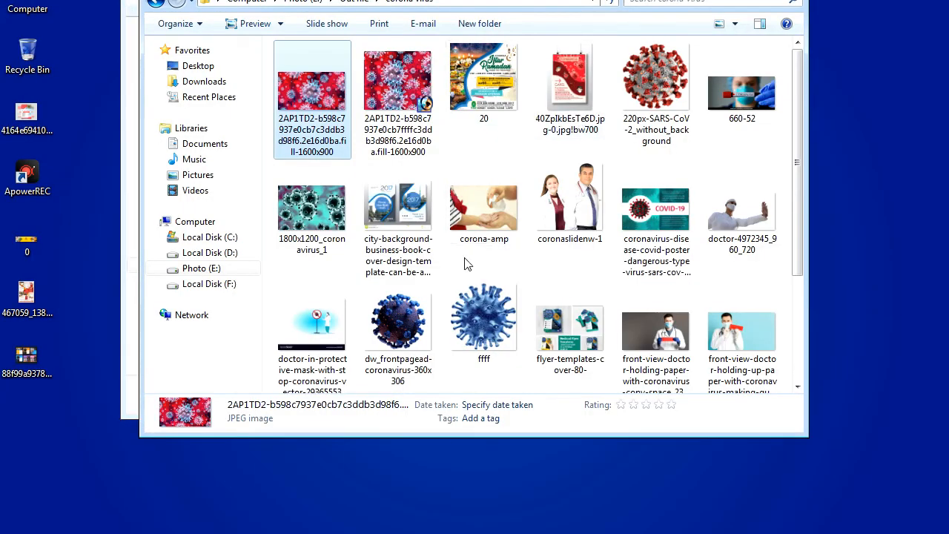
drag(498, 215, 495, 357)
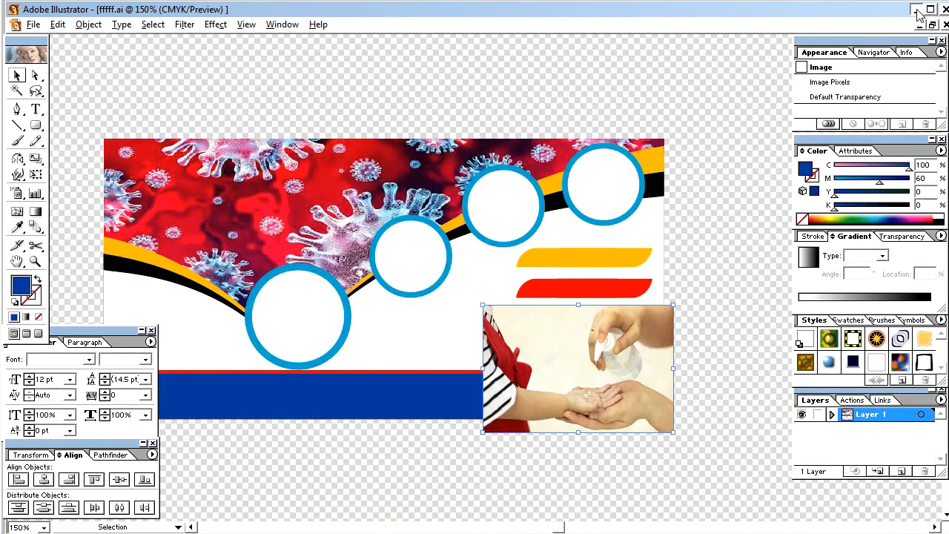
click(915, 9)
scroll(609, 297, down, 3)
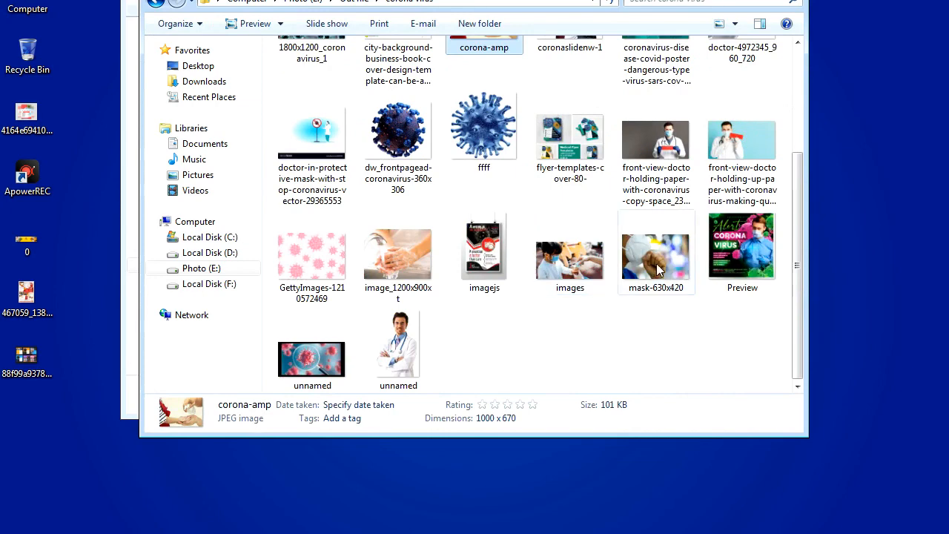
click(634, 273)
drag(634, 273, 489, 275)
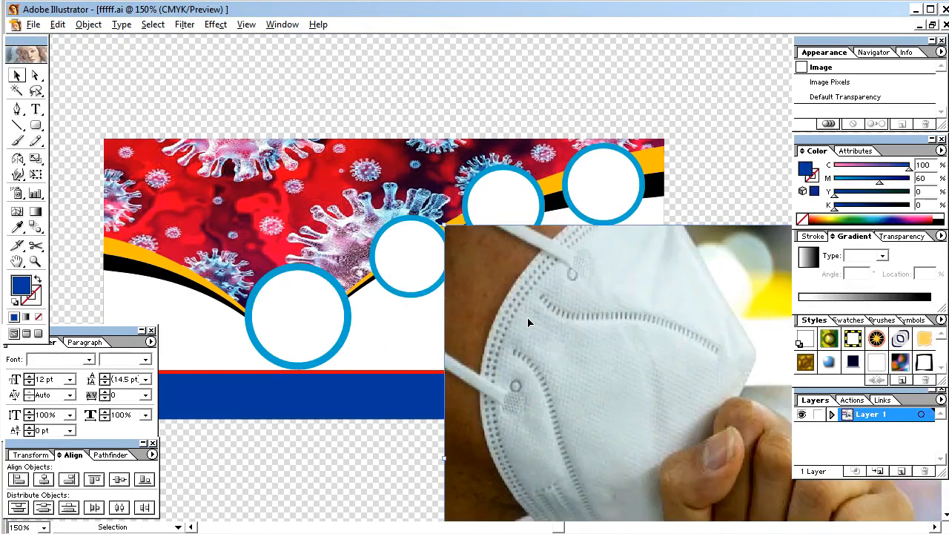
Step: Scale the mask picture down to a small thumbnail and place it just outside the card's right edge
drag(527, 320, 454, 178)
drag(367, 82, 522, 295)
drag(717, 316, 698, 265)
Step: Bring the hand-washing picture image_1200x900xt into the document, scale it down and place it near the upper circles
click(916, 9)
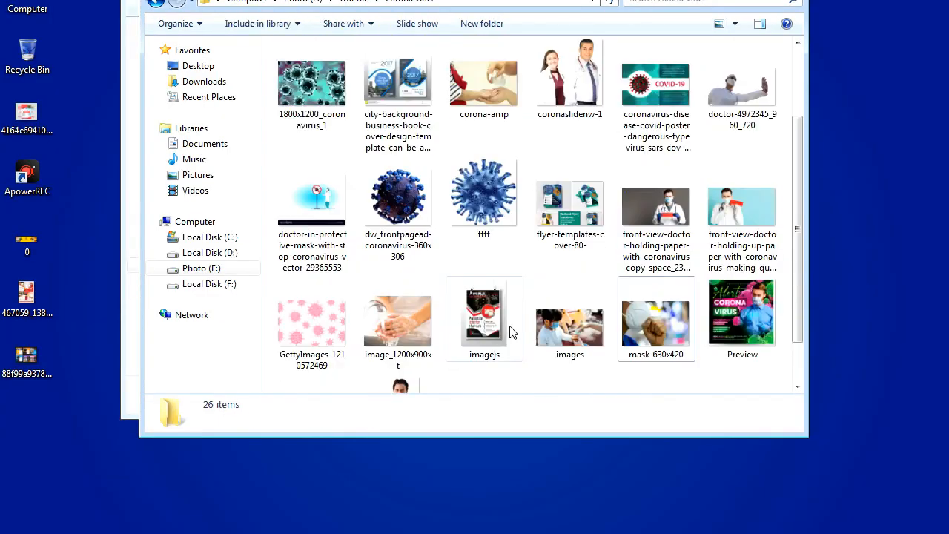
scroll(629, 271, up, 2)
scroll(616, 212, down, 1)
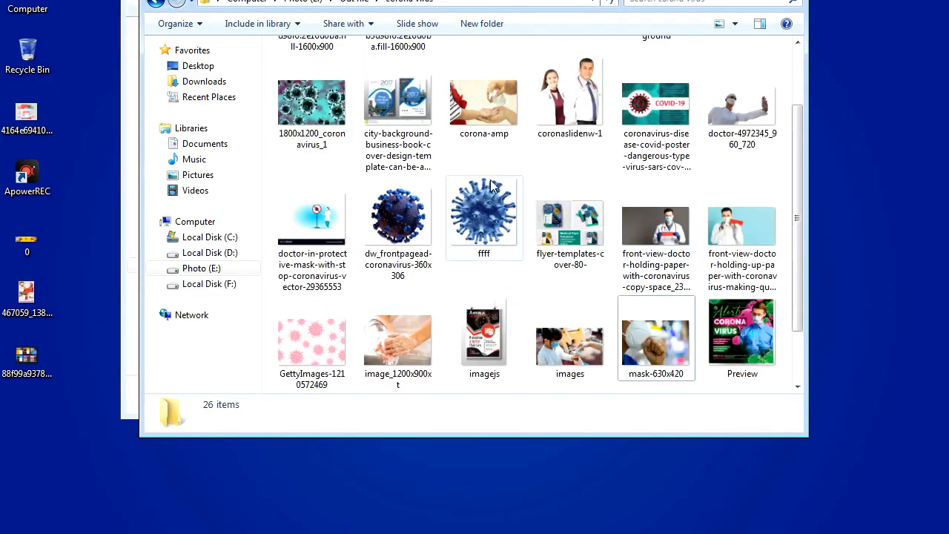
click(398, 341)
drag(399, 341, 310, 106)
drag(266, 60, 765, 434)
drag(823, 497, 358, 138)
drag(301, 75, 435, 176)
Step: Move the hand-sanitizer picture toward the card's lower right corner and the hand-washing picture over the second circle from the right
click(627, 112)
key(ctrl+space)
drag(174, 92, 708, 428)
key(Tab)
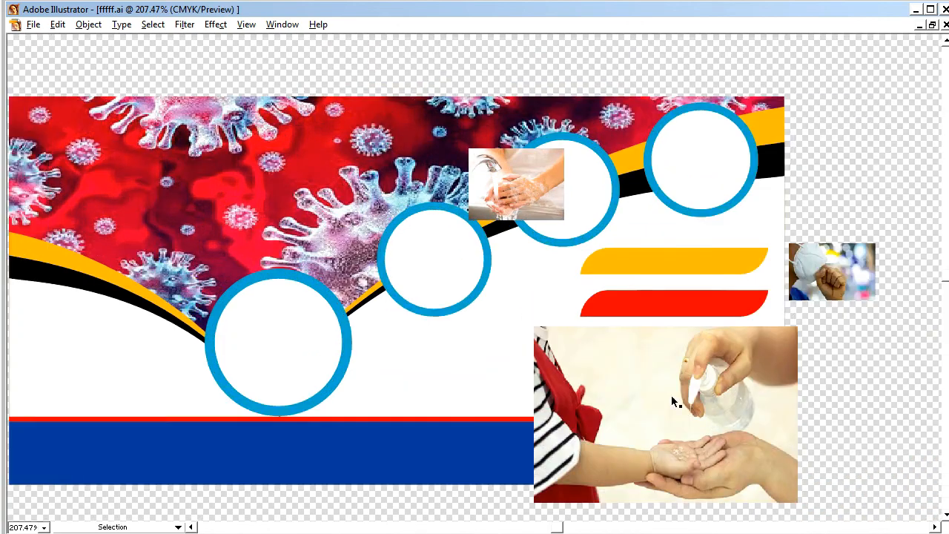
drag(671, 397, 773, 457)
drag(521, 174, 571, 191)
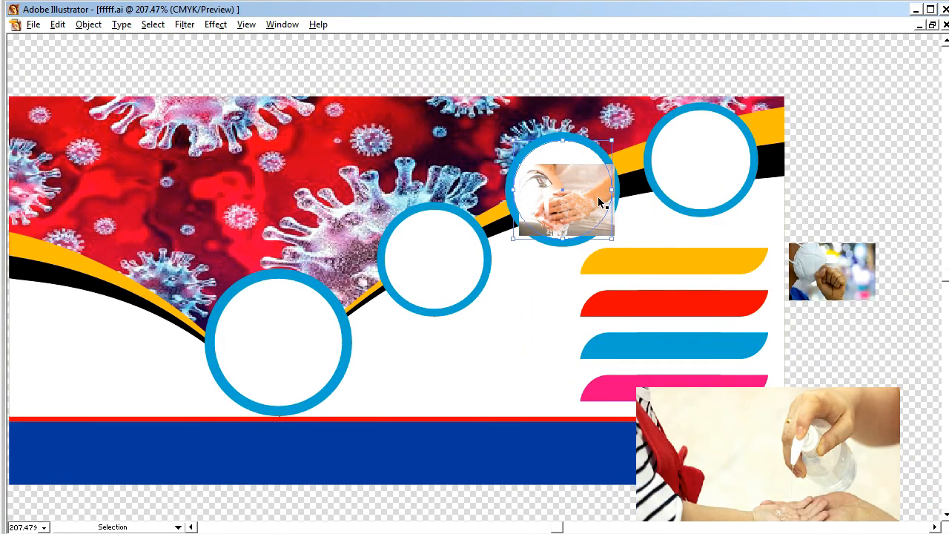
Step: Clip the hand-washing picture inside the rightmost circle, using a slightly smaller copy of its white disc as the mask
click(727, 157)
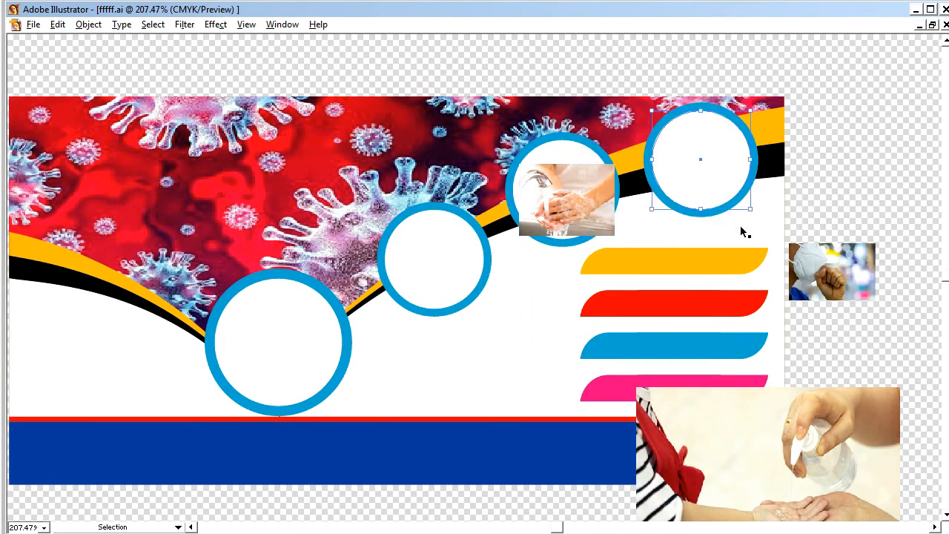
drag(749, 210, 747, 212)
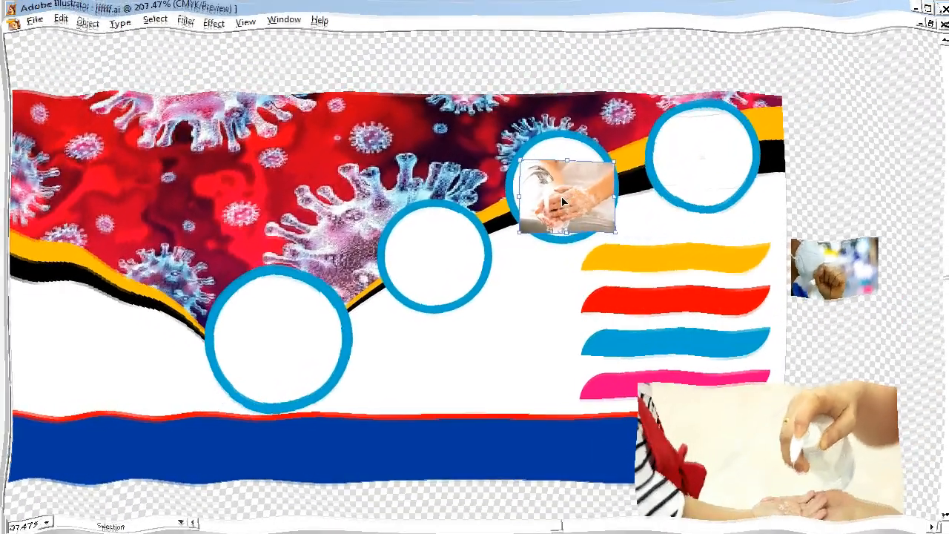
drag(697, 147, 696, 208)
drag(745, 157, 756, 157)
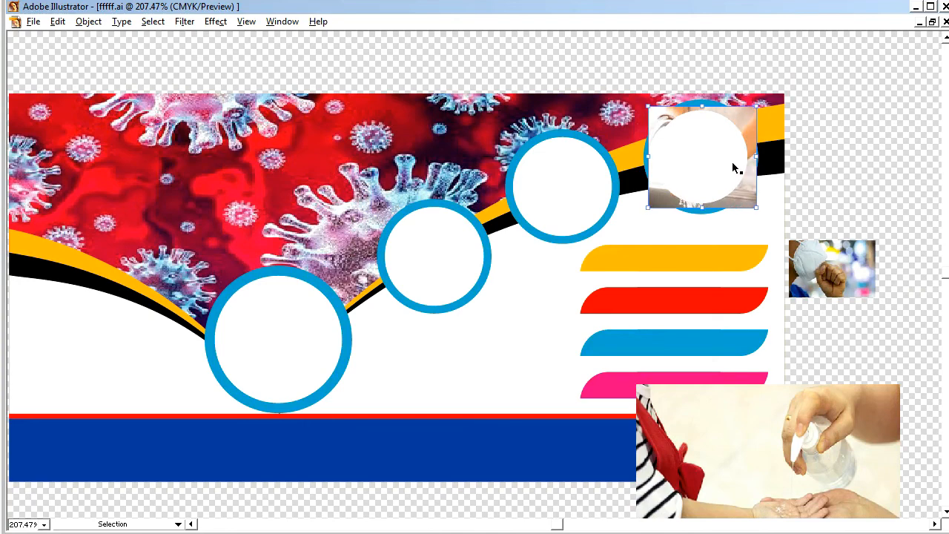
shift+click(709, 163)
right_click(703, 157)
click(767, 209)
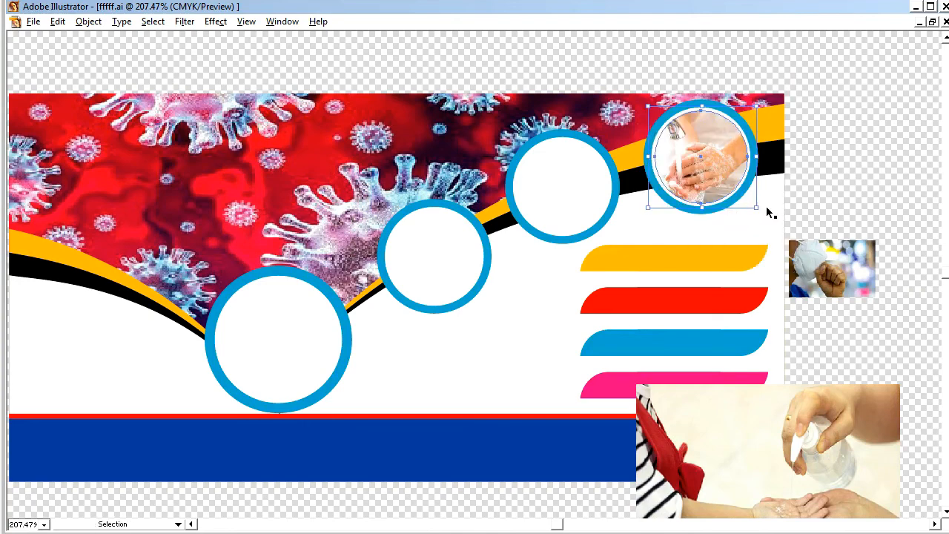
click(815, 177)
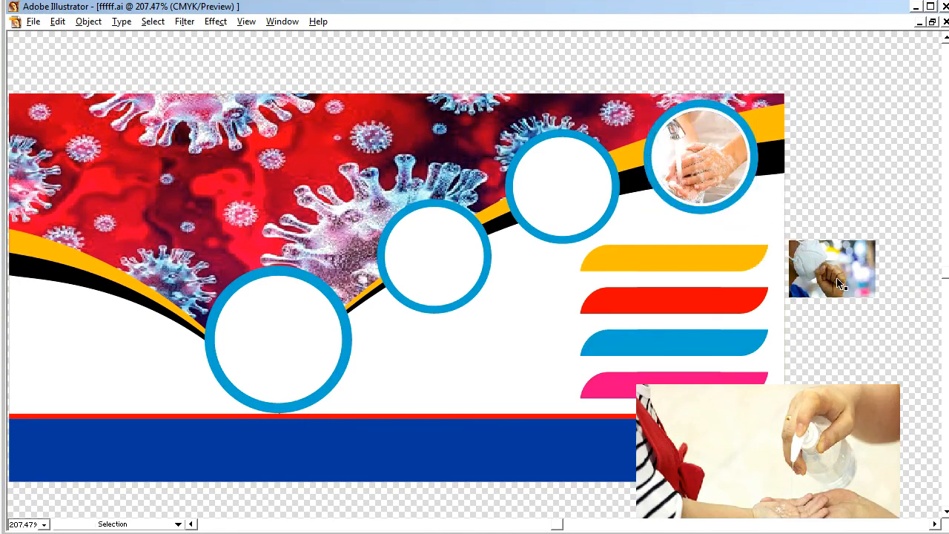
Step: Move the mask picture beside the second circle from the right, and add a slightly smaller copy of that circle's white disc at the very front
drag(839, 286, 484, 231)
click(550, 189)
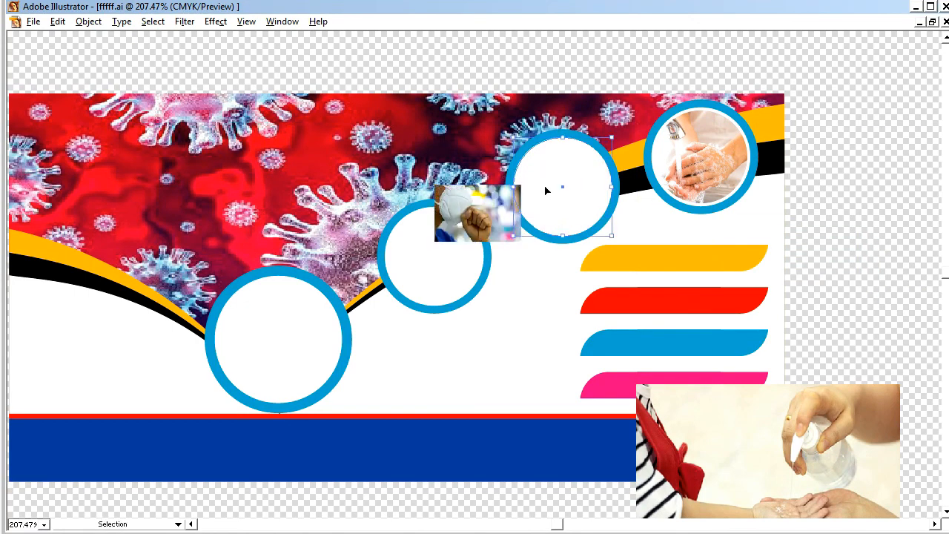
click(57, 21)
click(74, 87)
click(59, 23)
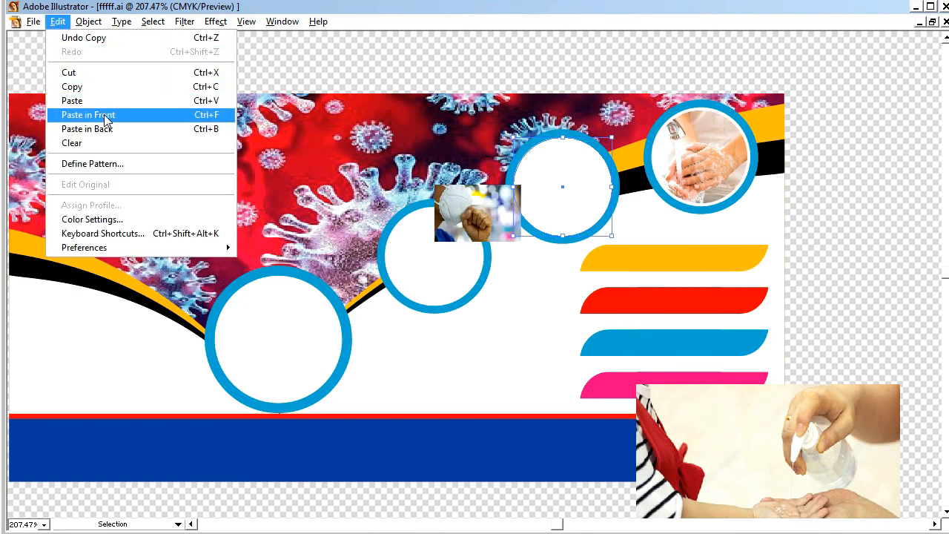
click(106, 117)
drag(611, 236, 608, 233)
right_click(568, 179)
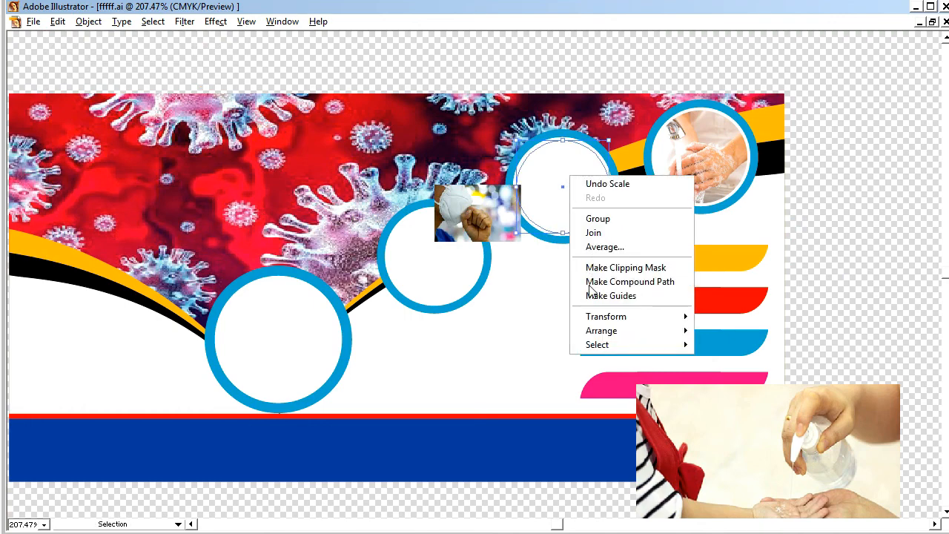
mouse_move(652, 330)
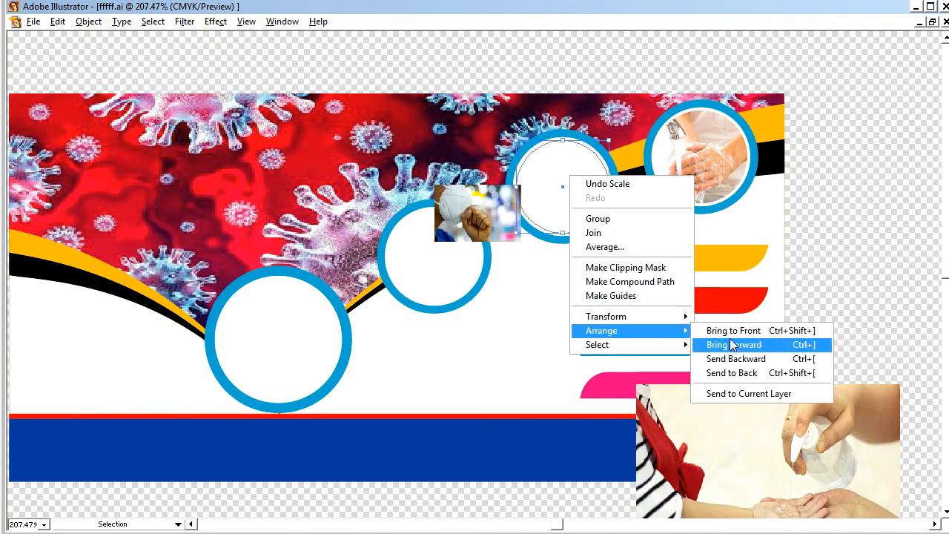
click(731, 329)
Step: Position the mask picture behind the copied disc in the second circle from the right and resize it to cover the disc
drag(476, 207, 564, 197)
drag(551, 236, 550, 238)
drag(554, 166, 555, 138)
drag(598, 189, 619, 191)
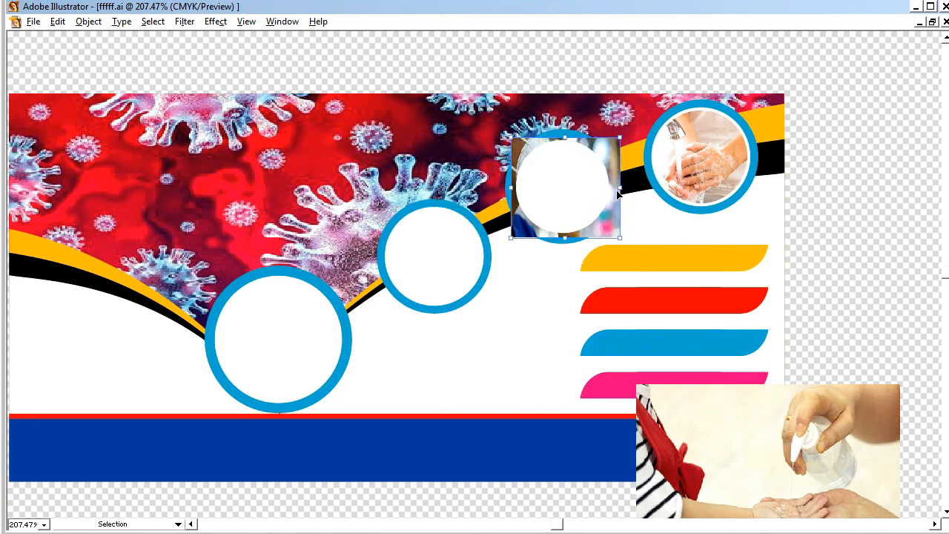
key(Right)
key(Down)
key(Down)
key(Right)
key(Right)
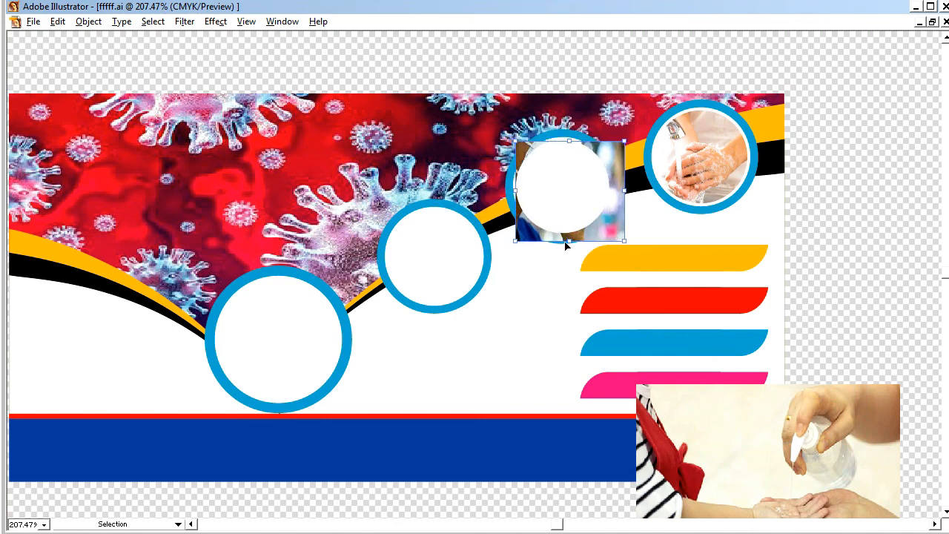
drag(569, 241, 570, 233)
key(Right)
key(Left)
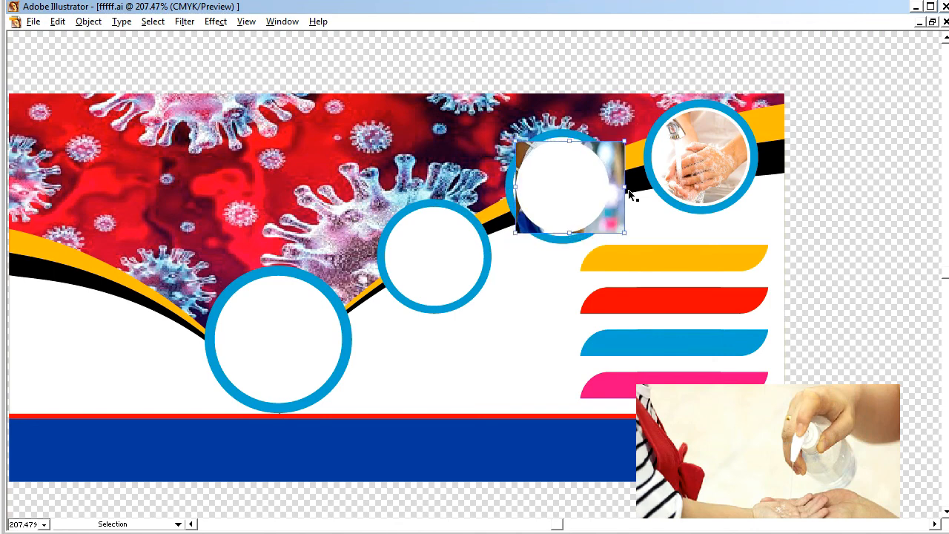
drag(624, 189, 622, 189)
Step: Make a clipping mask from the copied disc and the mask picture in the second circle from the right
shift+click(573, 189)
right_click(568, 191)
click(609, 249)
click(788, 219)
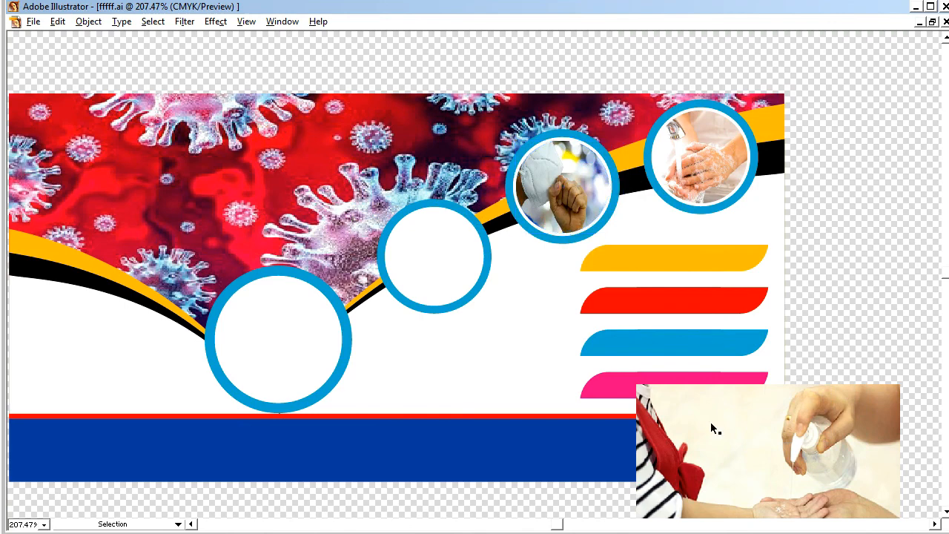
Step: Shrink the hand-sanitizer picture beside the third circle from the right, and add a slightly smaller copy of that circle's white disc at the front
drag(819, 455, 573, 308)
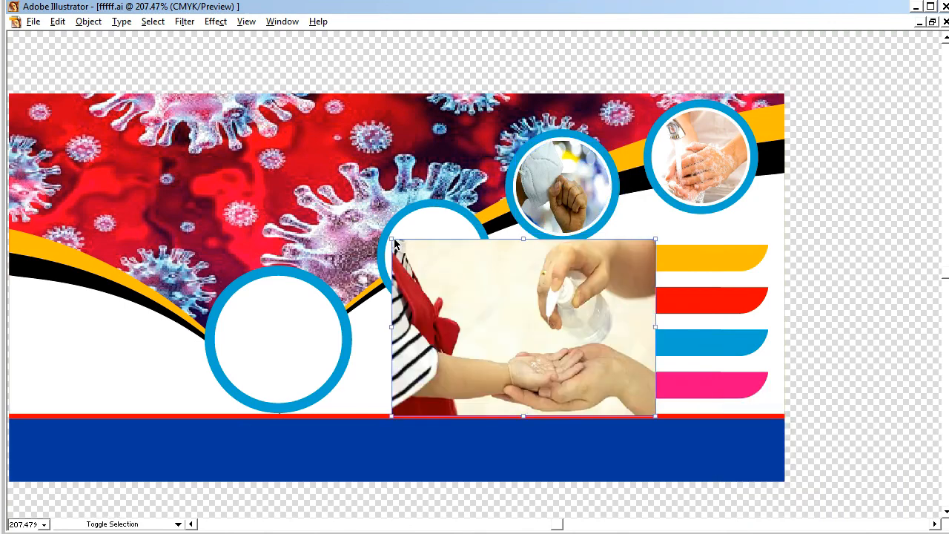
drag(453, 305, 454, 305)
click(402, 250)
click(57, 21)
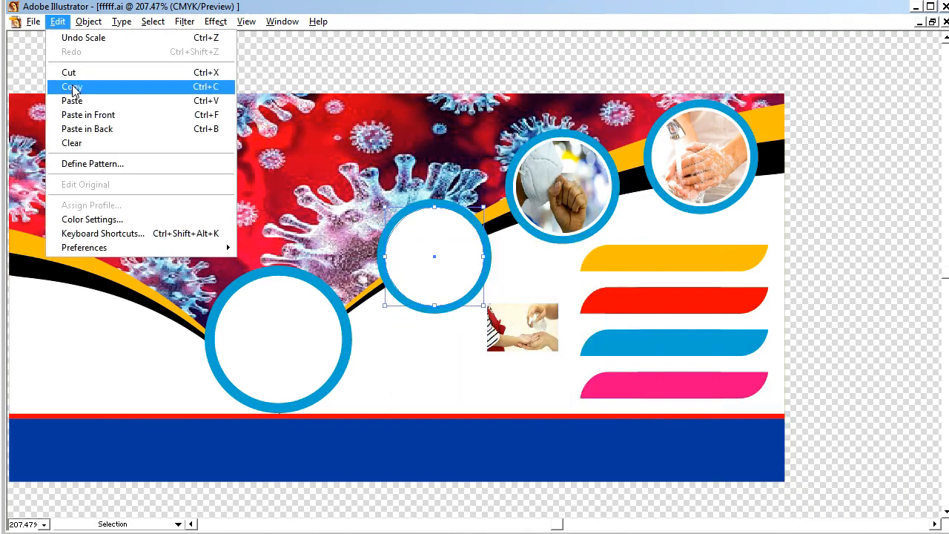
click(72, 86)
click(57, 22)
click(75, 102)
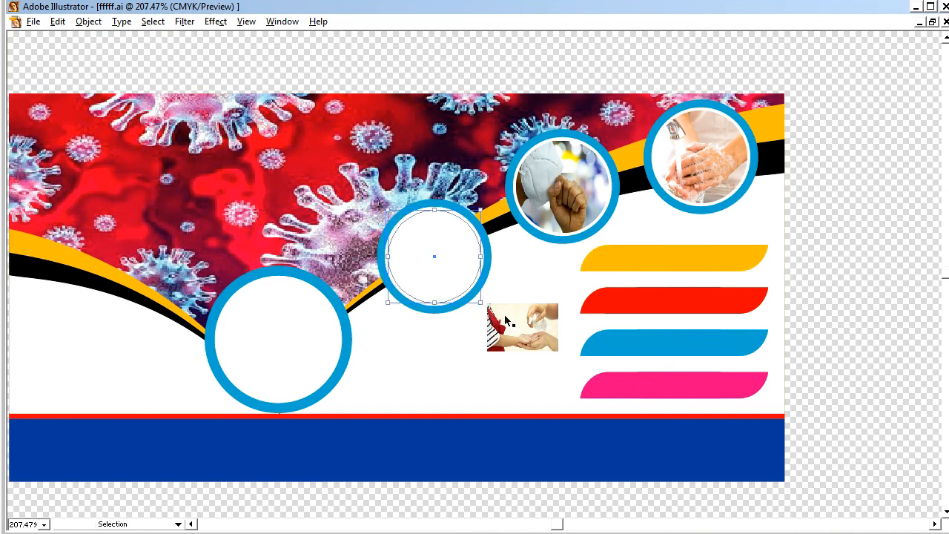
right_click(430, 255)
mouse_move(498, 414)
click(585, 412)
Step: Position the hand-sanitizer picture behind the copied disc in the third circle from the right and resize it to cover the disc
drag(534, 330, 505, 309)
drag(494, 292, 478, 289)
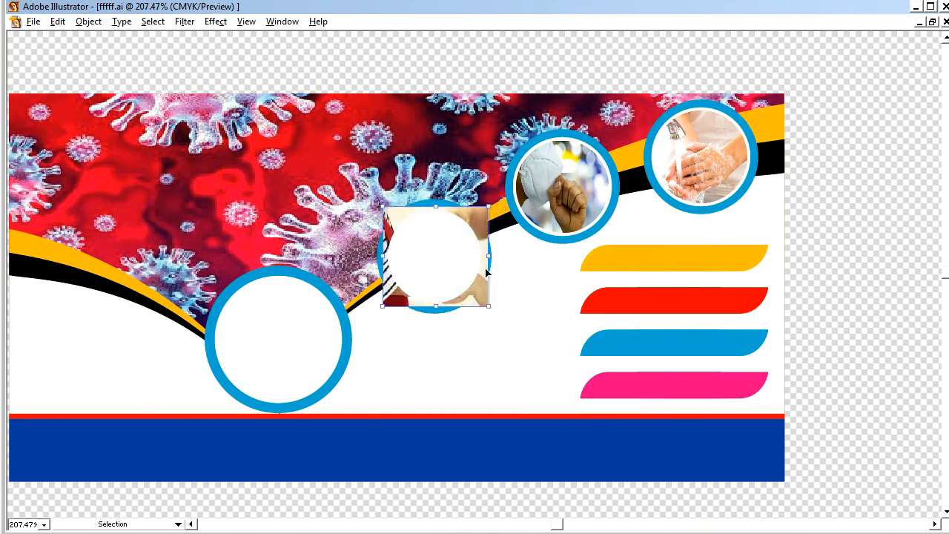
drag(490, 257, 495, 257)
drag(492, 306, 488, 303)
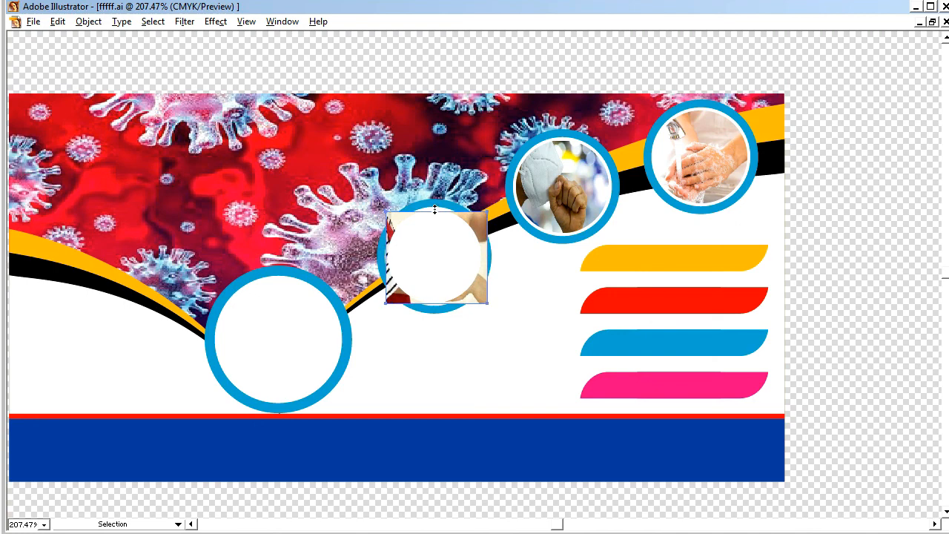
drag(434, 210, 436, 208)
Step: Make a clipping mask from the copied disc and the hand-sanitizer picture in the third circle from the right
shift+click(437, 252)
right_click(437, 252)
click(507, 314)
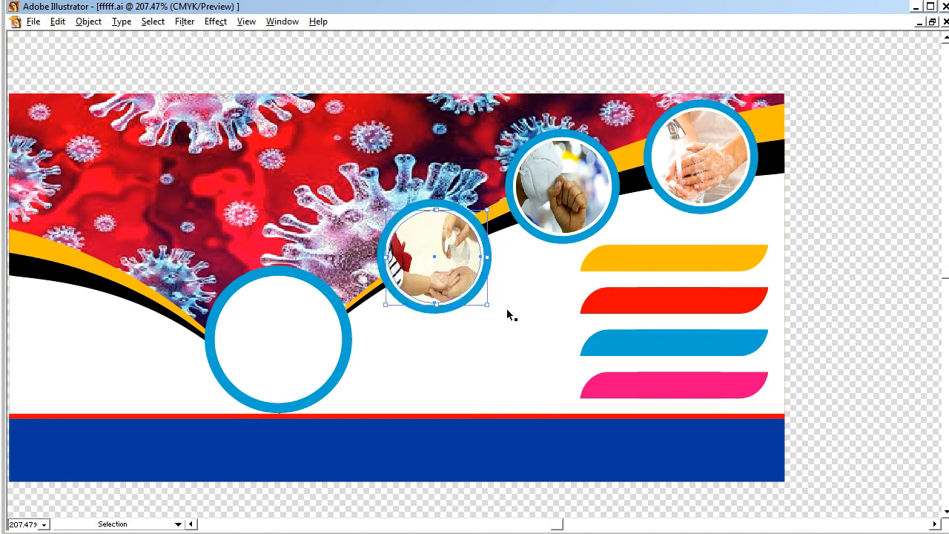
click(791, 244)
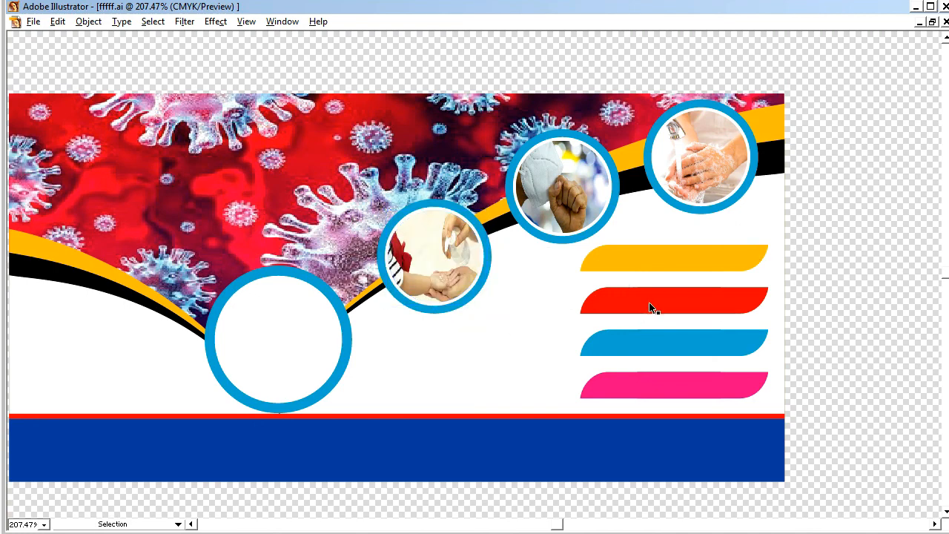
key(ctrl+minus)
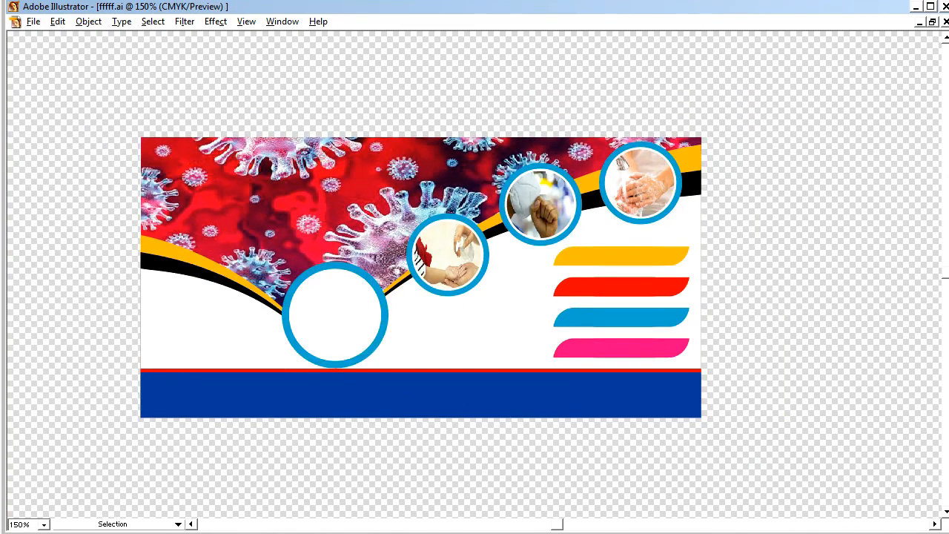
key(Tab)
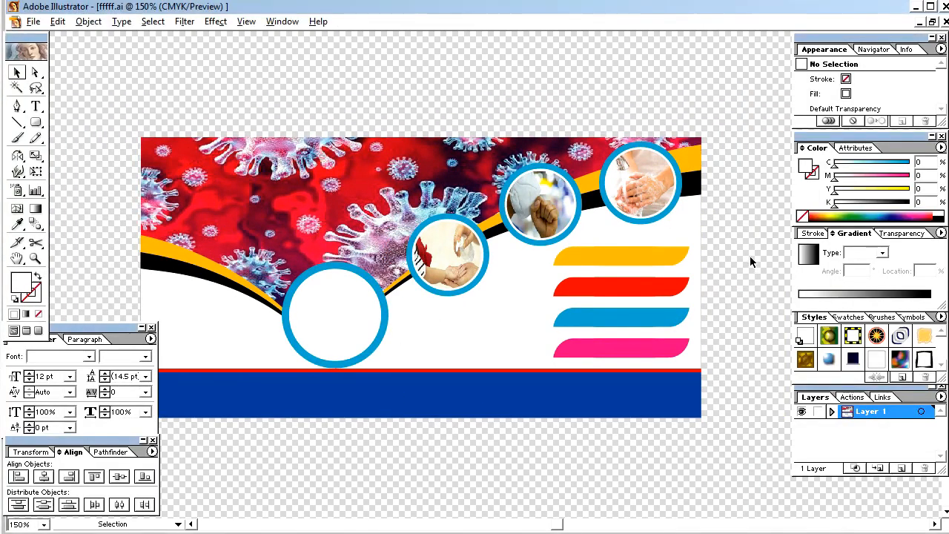
Step: Bring the FFFFF picture from the image folder into the card and shrink it beside the largest circle
click(918, 7)
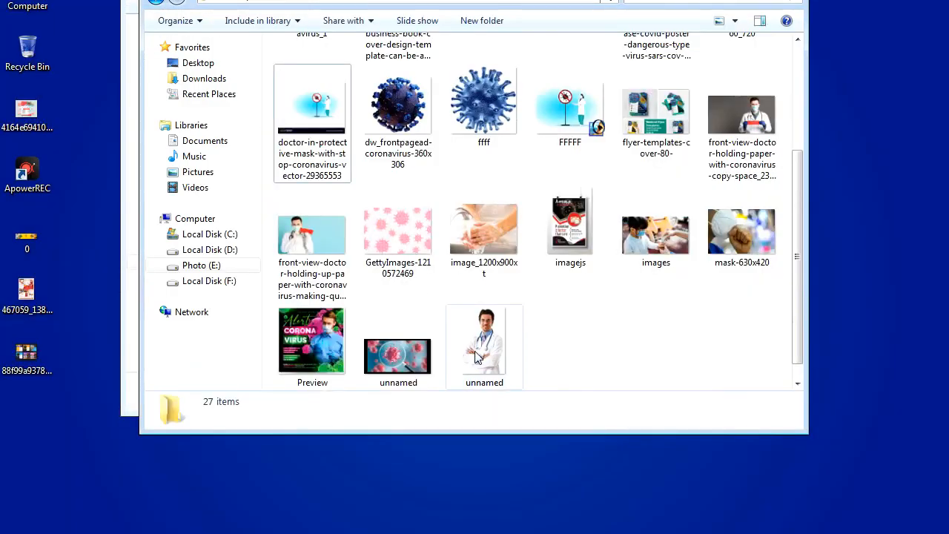
click(557, 121)
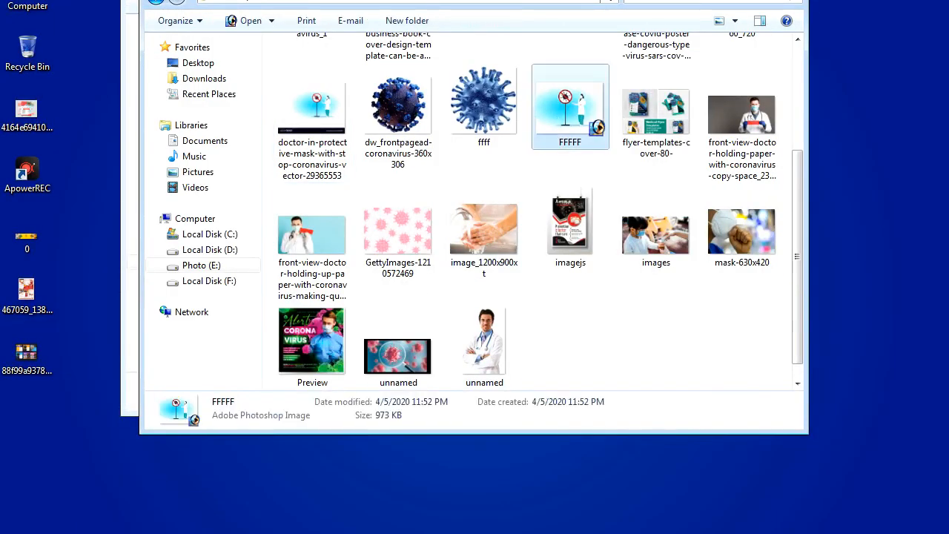
drag(558, 121, 372, 259)
drag(275, 242, 388, 335)
Step: Bring the largest circle's white disc to the front and position the FFFFF picture behind it
click(299, 309)
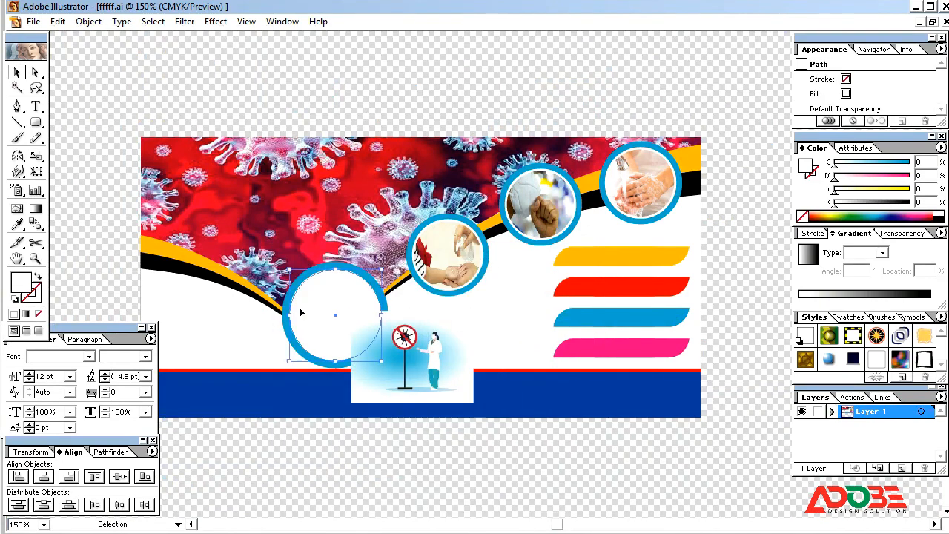
right_click(301, 313)
mouse_move(370, 464)
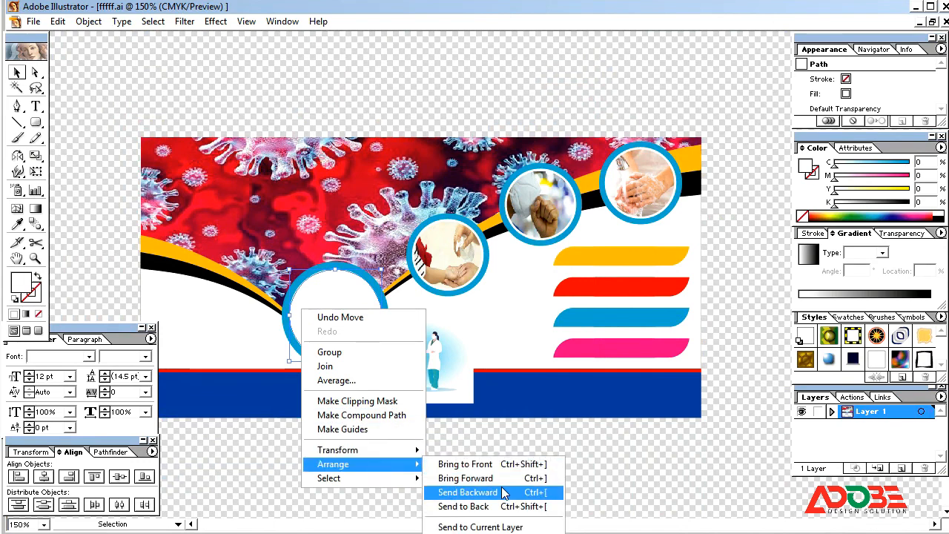
click(512, 466)
drag(445, 402, 364, 342)
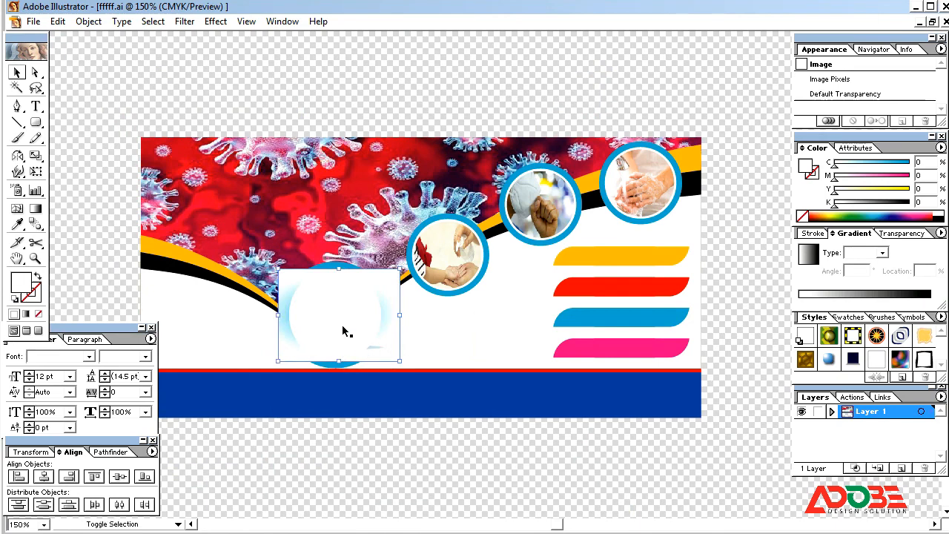
Step: Make a clipping mask from the white disc and the FFFFF picture in the largest circle
shift+click(343, 331)
right_click(341, 318)
click(382, 375)
click(392, 420)
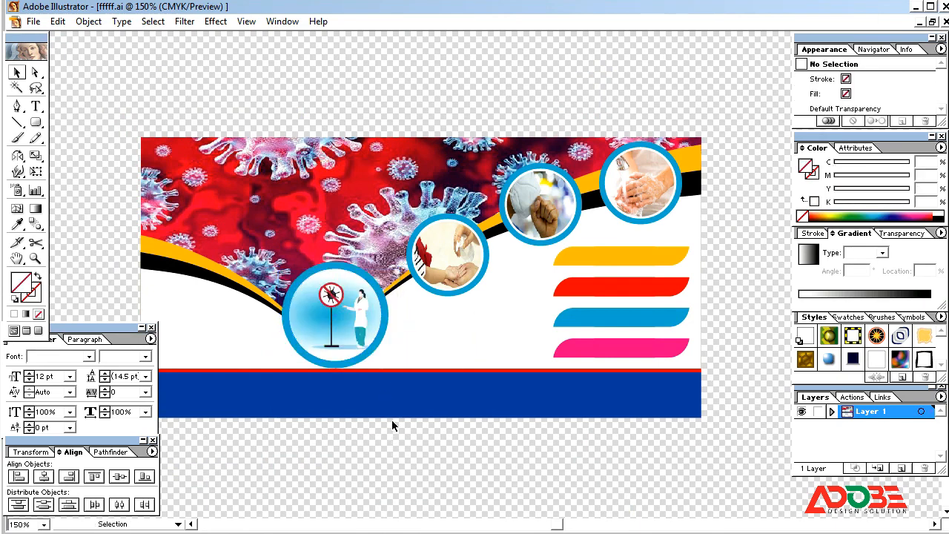
click(333, 321)
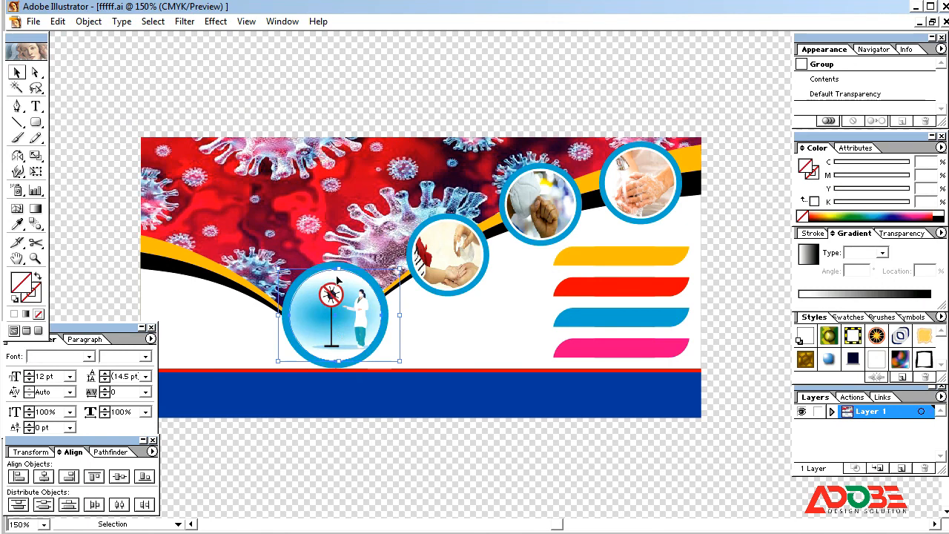
drag(336, 268, 338, 266)
click(368, 385)
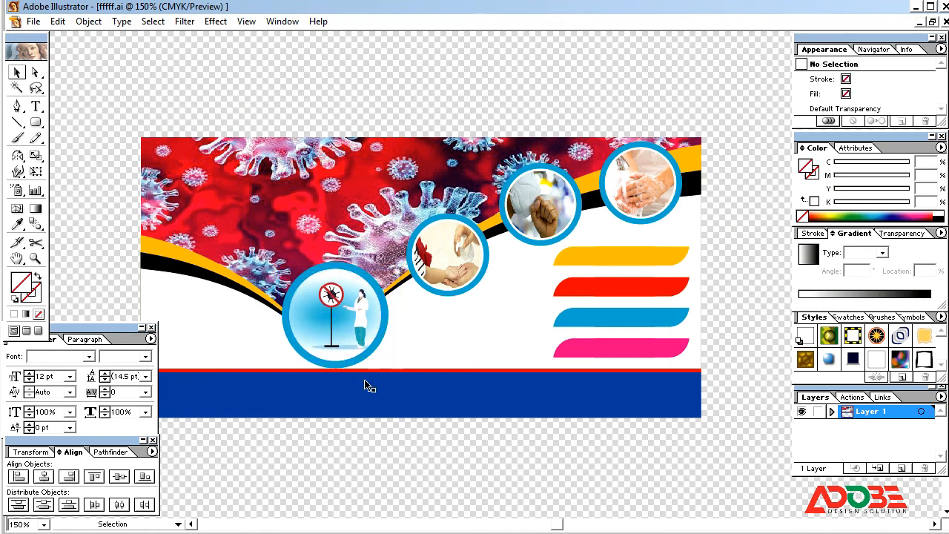
Step: Select only the picture inside the largest circle's clipping mask and nudge it left and slightly down
click(35, 71)
click(363, 358)
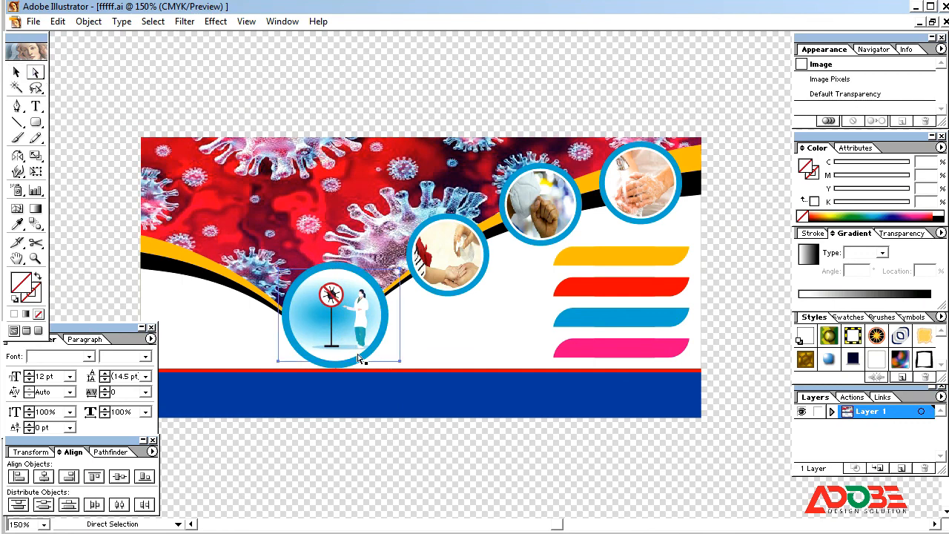
click(13, 73)
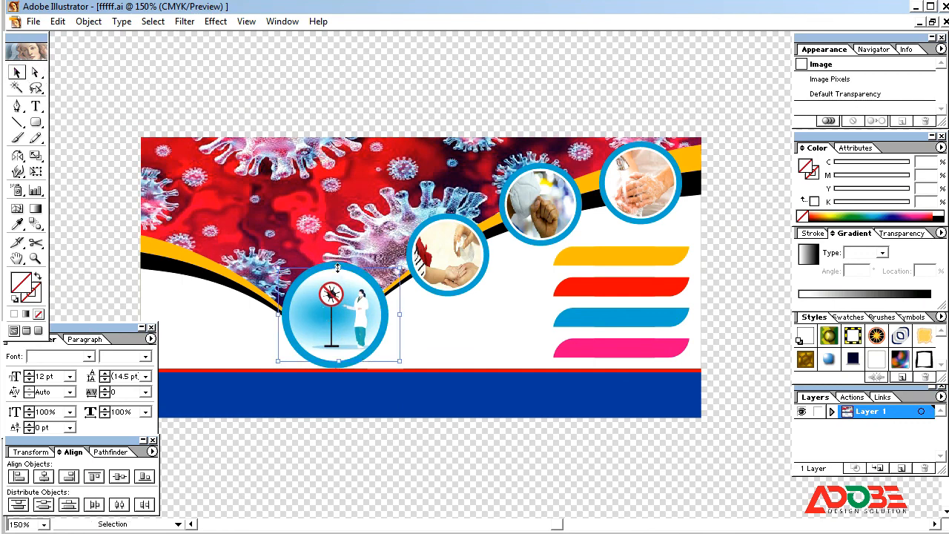
key(Left)
key(Left)
key(Left)
key(Left)
key(Left)
key(Left)
key(Left)
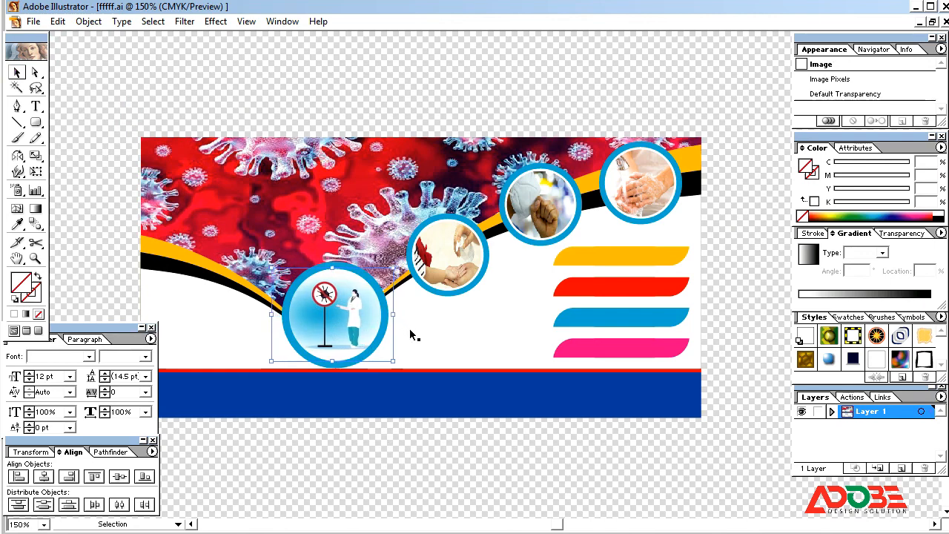
key(Down)
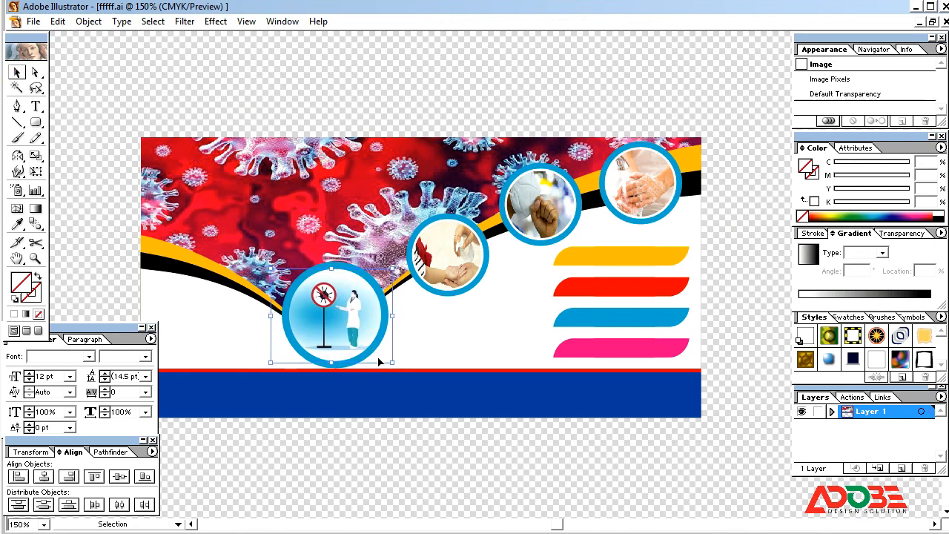
Step: Stretch the masked picture at its lower, left and right edges to cover the largest circle, and nudge it slightly up
drag(333, 363, 334, 371)
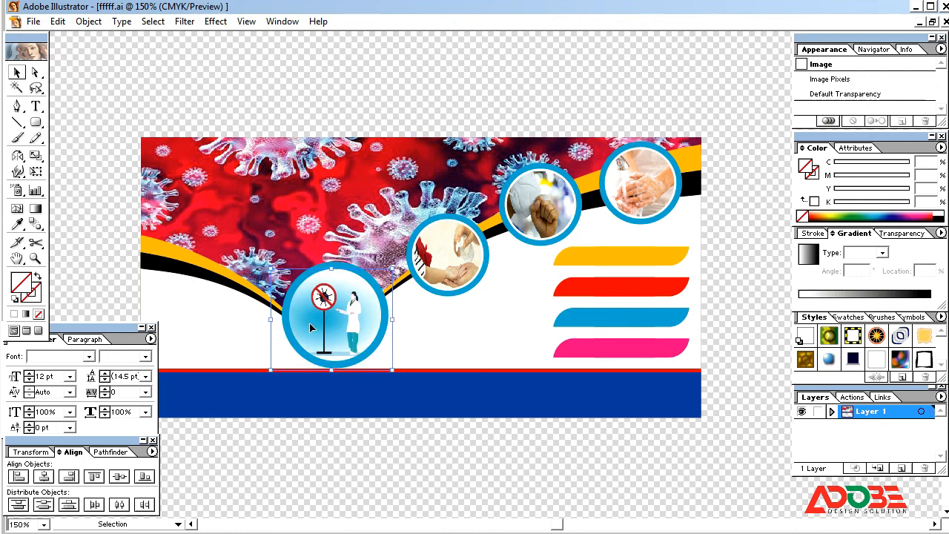
drag(272, 319, 266, 320)
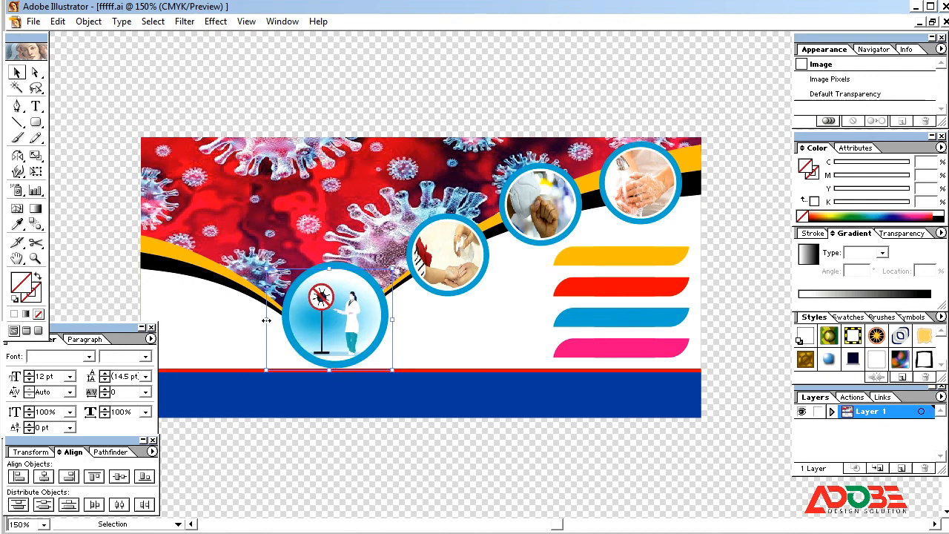
drag(392, 320, 395, 320)
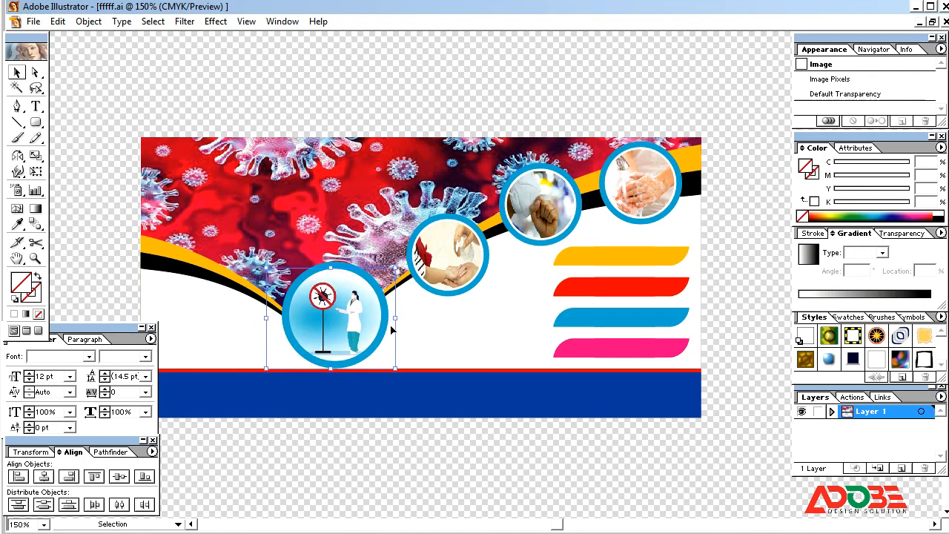
key(Up)
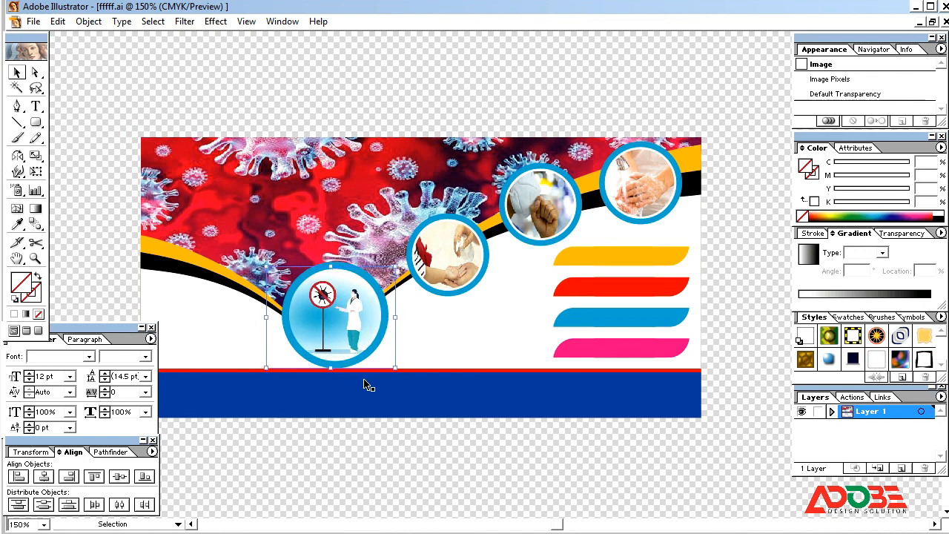
key(Up)
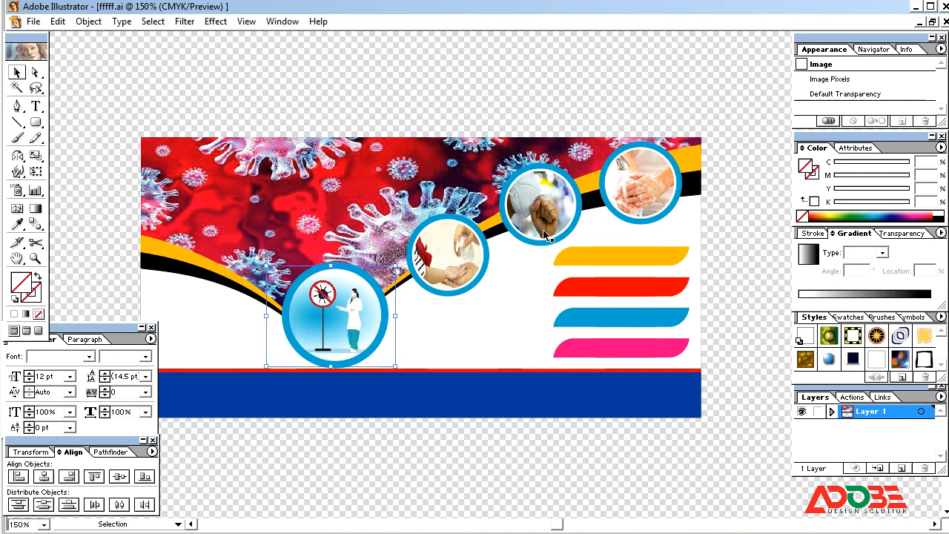
click(412, 82)
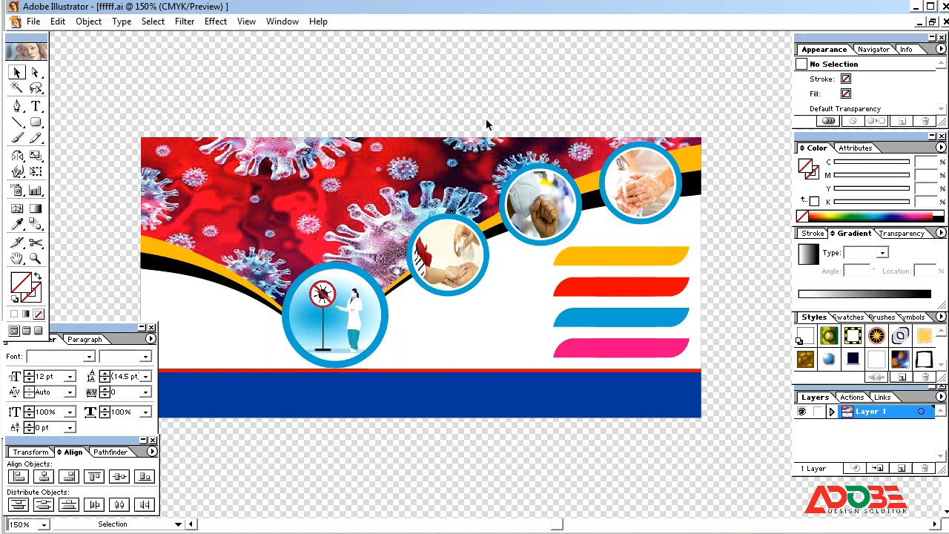
Step: Bring the "unnamed" picture of a doctor with crossed arms from the image folder onto the card
key(Tab)
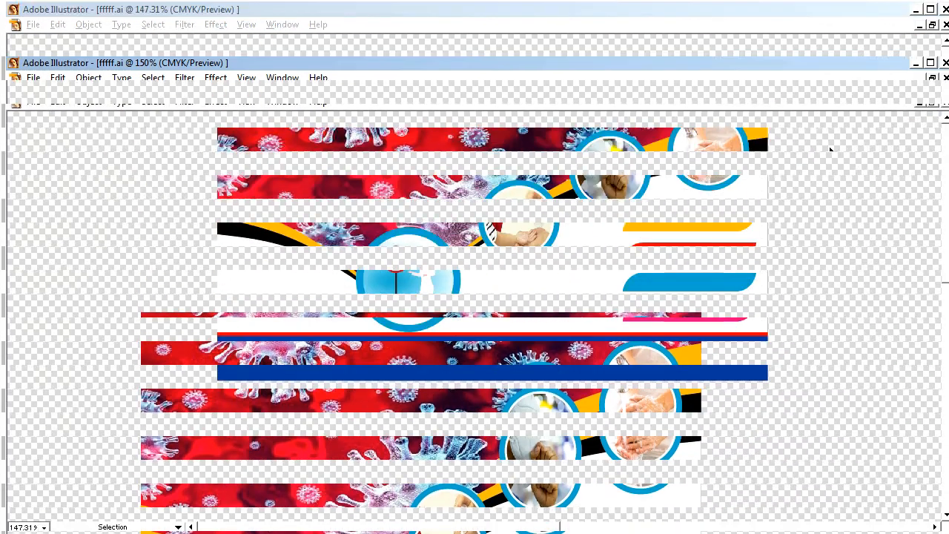
click(917, 7)
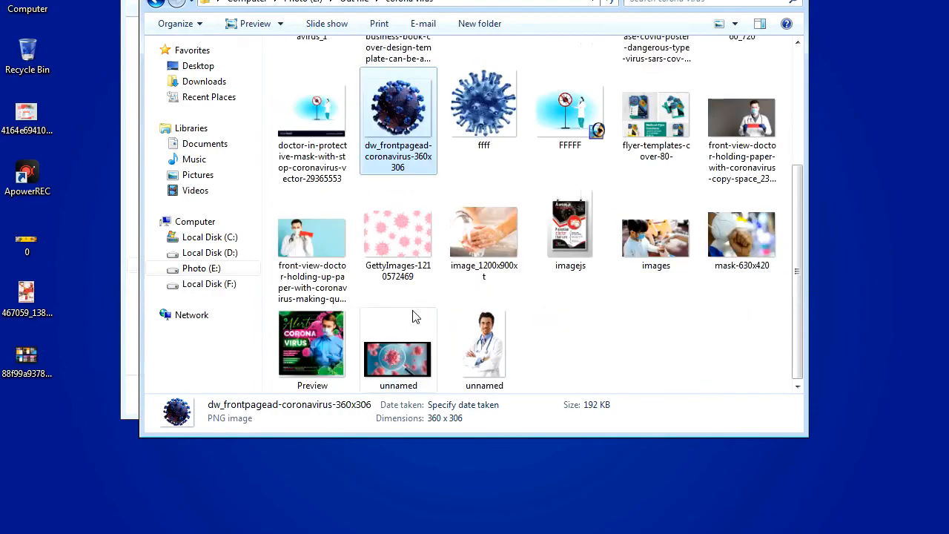
scroll(397, 321, down, 3)
click(496, 348)
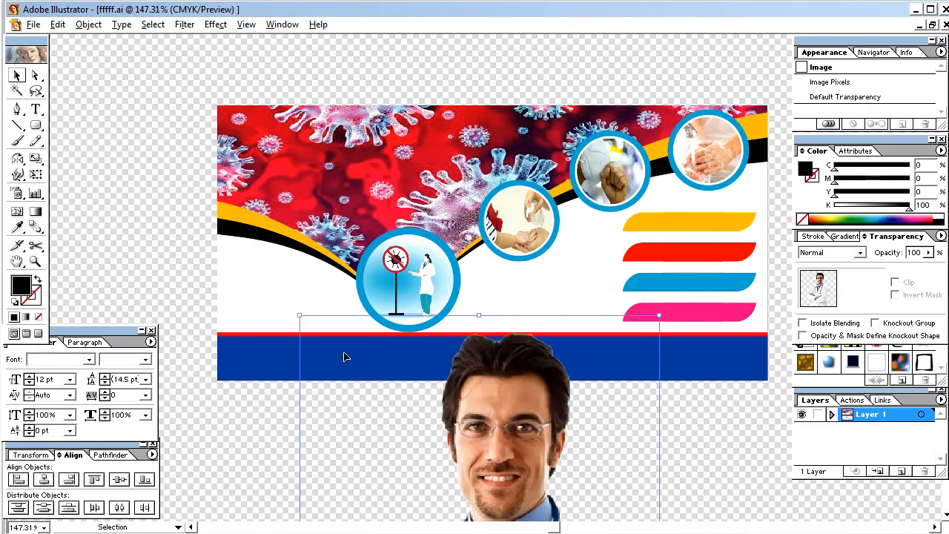
drag(374, 153, 374, 153)
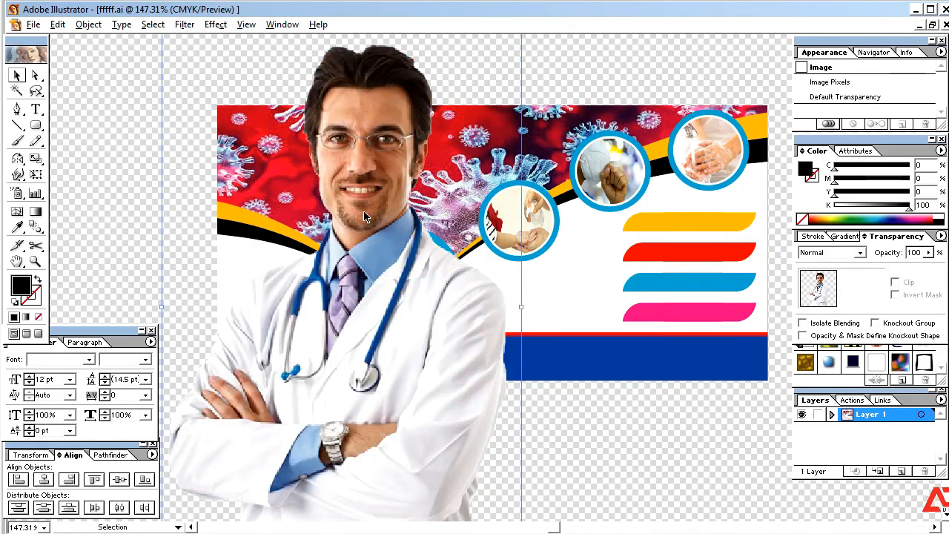
Step: Shrink the doctor picture to a small figure and place it just left of the largest circle
drag(365, 213, 385, 305)
drag(178, 115, 321, 332)
drag(342, 362, 317, 321)
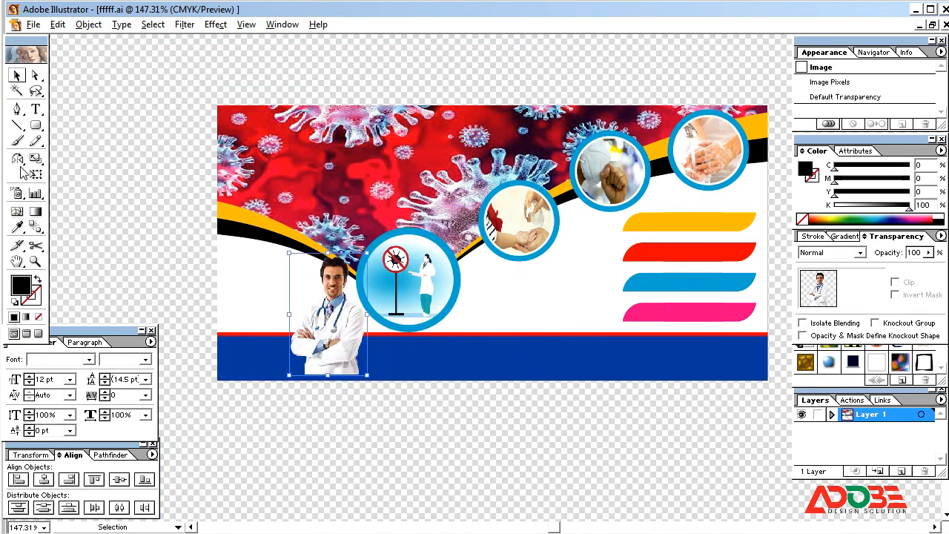
Step: Reflect the doctor picture across the vertical axis and move it to the card's left edge, standing on the red line
double_click(18, 158)
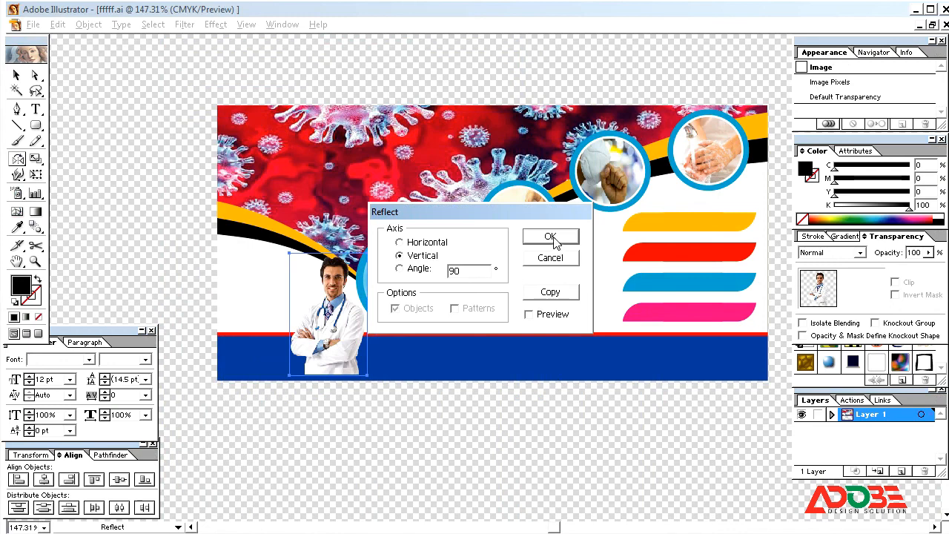
click(550, 237)
click(16, 75)
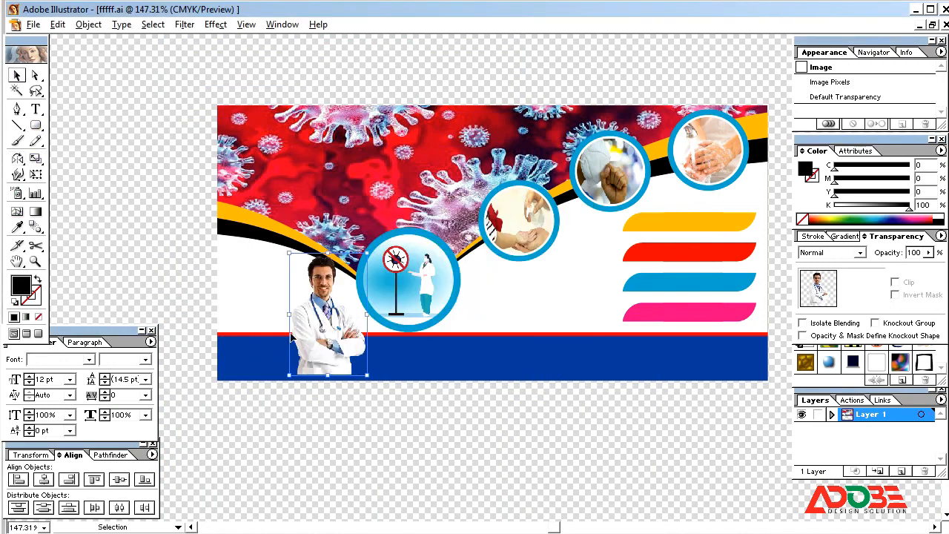
drag(324, 324, 261, 280)
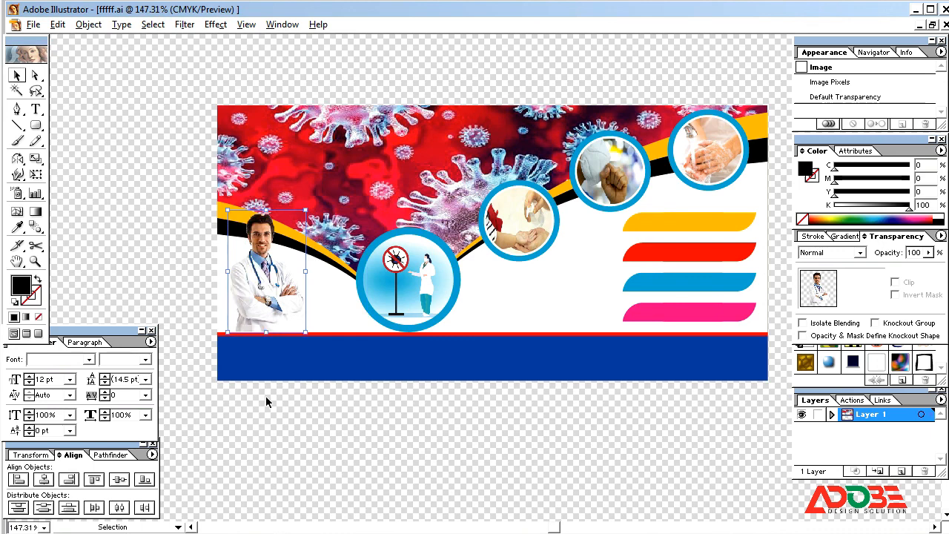
Step: Try sending the doctor picture backward in the stacking order, and undo the last change
key(ctrl+bracketleft)
key(ctrl+bracketleft)
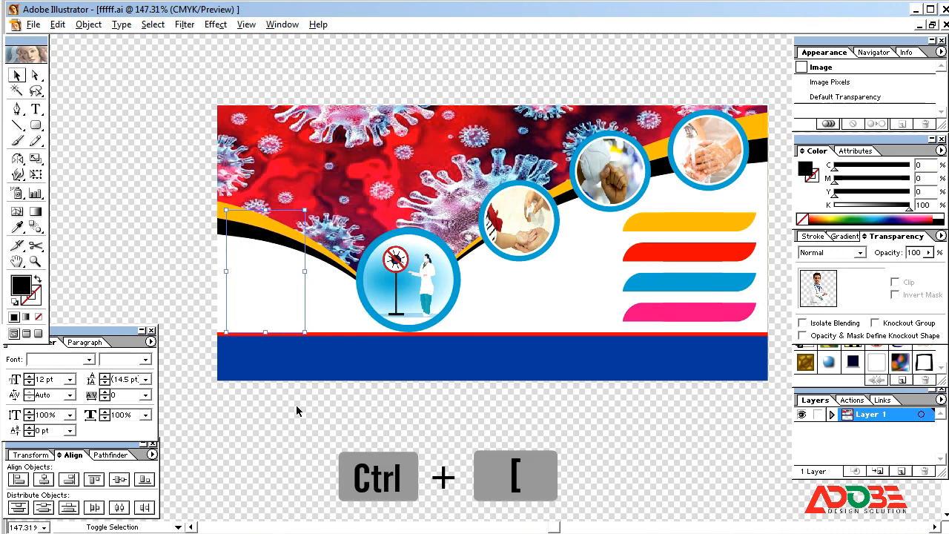
key(ctrl+z)
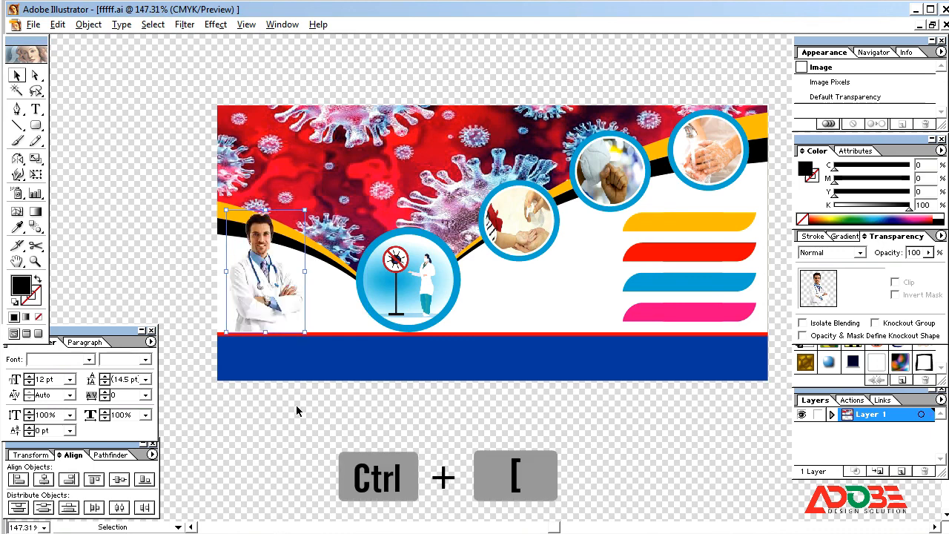
Step: Nudge the doctor picture slightly down and left so it stands on the red line near the card's left edge
key(Down)
key(Down)
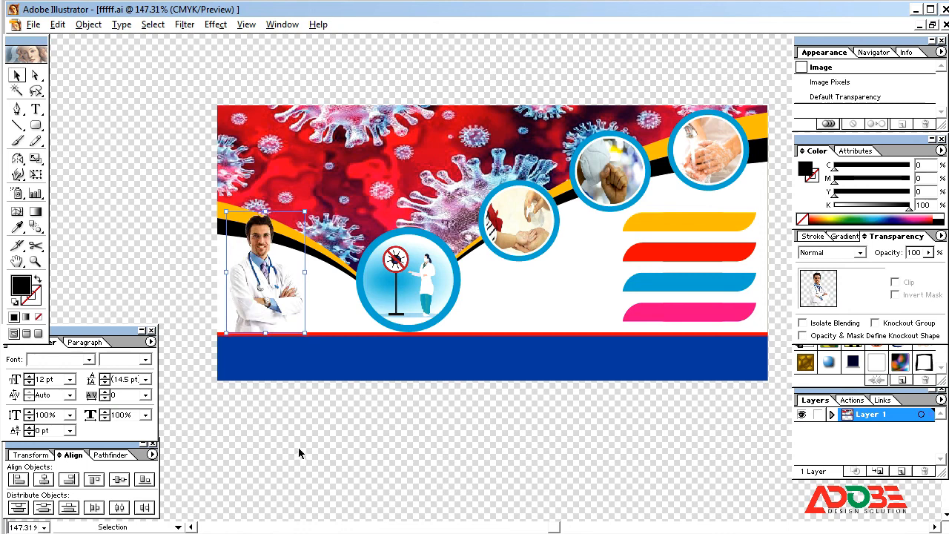
key(Up)
key(Left)
key(Left)
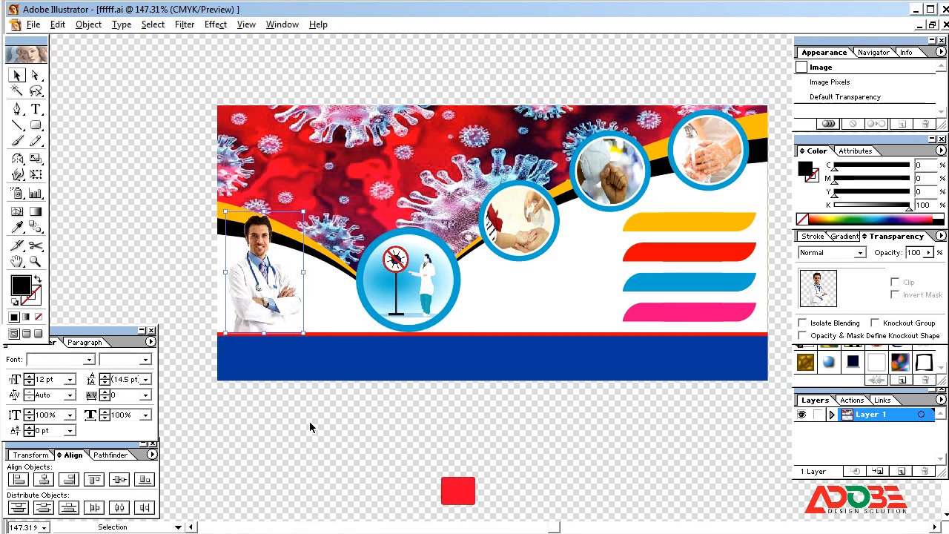
click(315, 437)
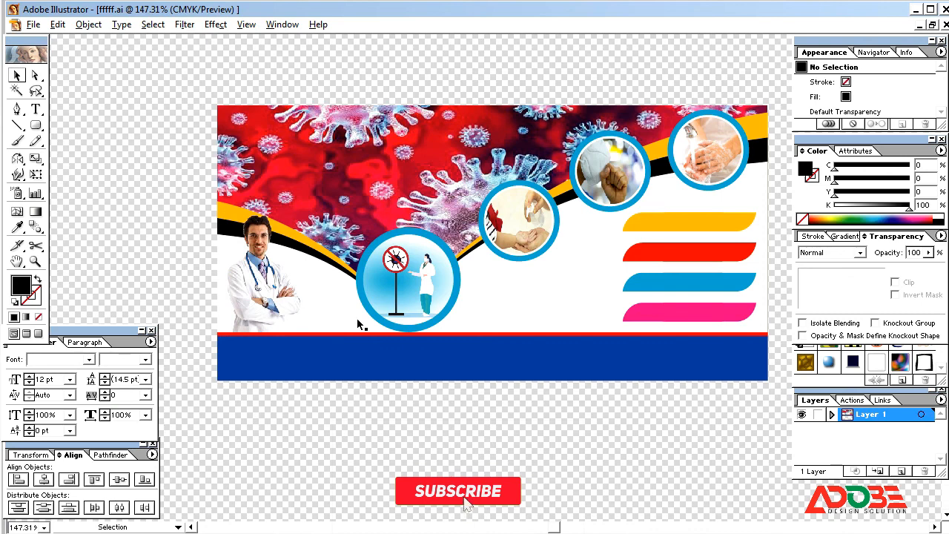
click(297, 291)
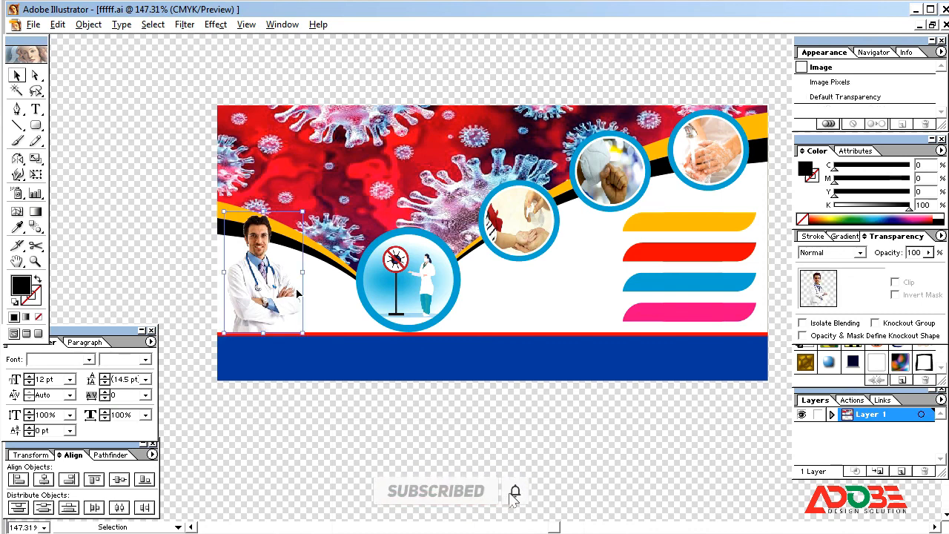
click(315, 428)
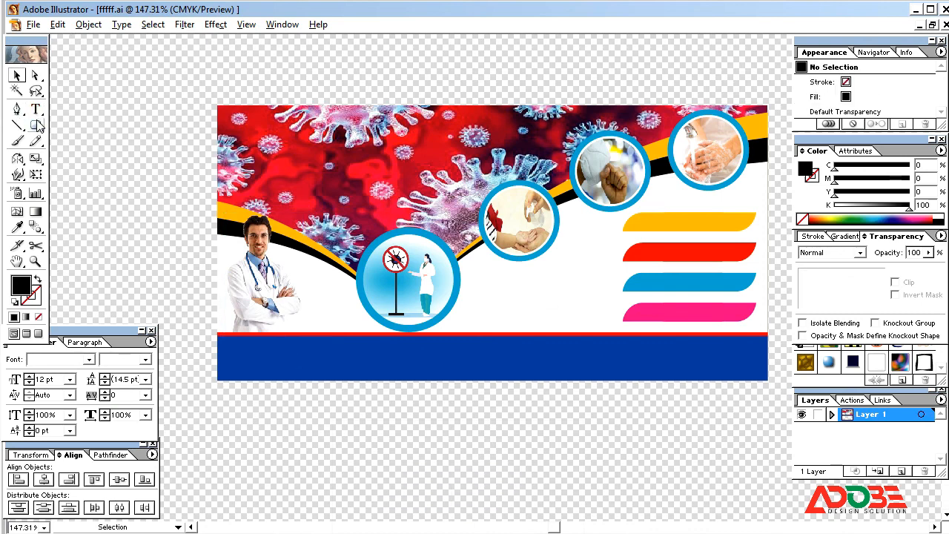
Step: Draw a wide black rounded rectangle across the upper part of the virus picture and shift it slightly left
drag(39, 126, 69, 127)
drag(289, 136, 491, 172)
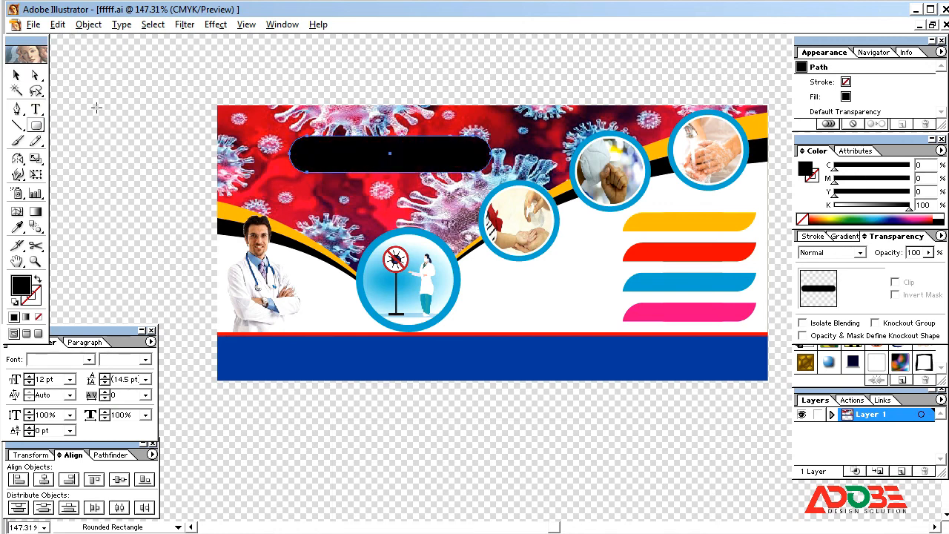
click(17, 75)
drag(427, 166, 419, 166)
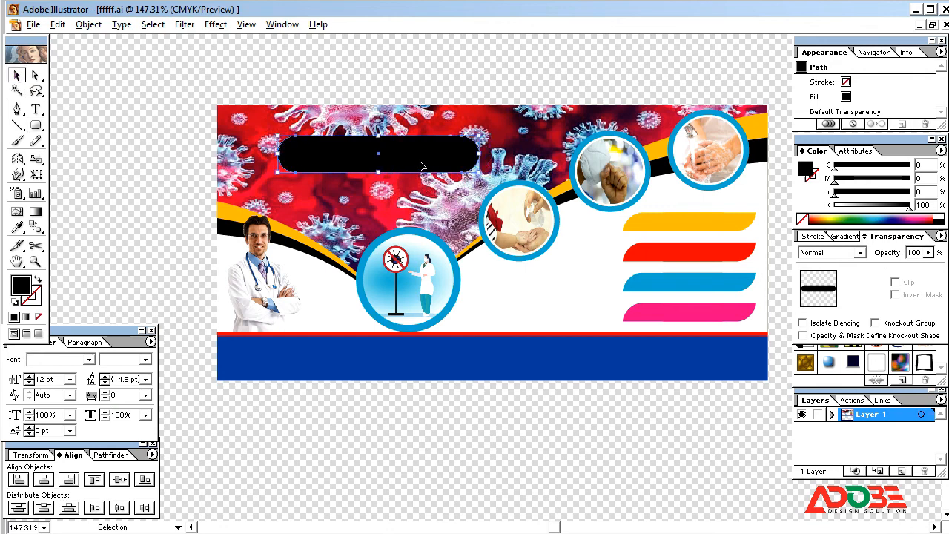
Step: Write the title text "COVID -19 ALERT" outside the card, beside the virus picture
click(35, 109)
click(137, 134)
text(adsfg)
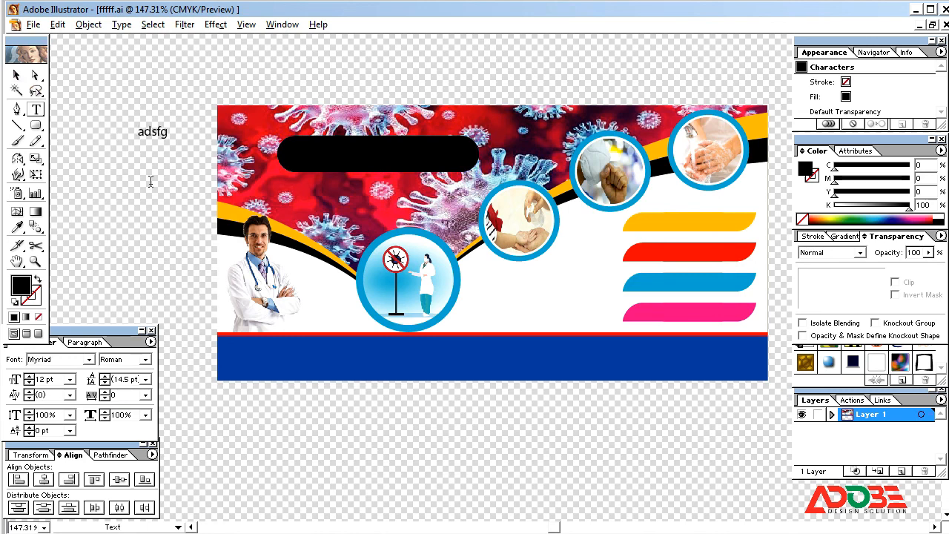
key(ctrl+a)
text(COV)
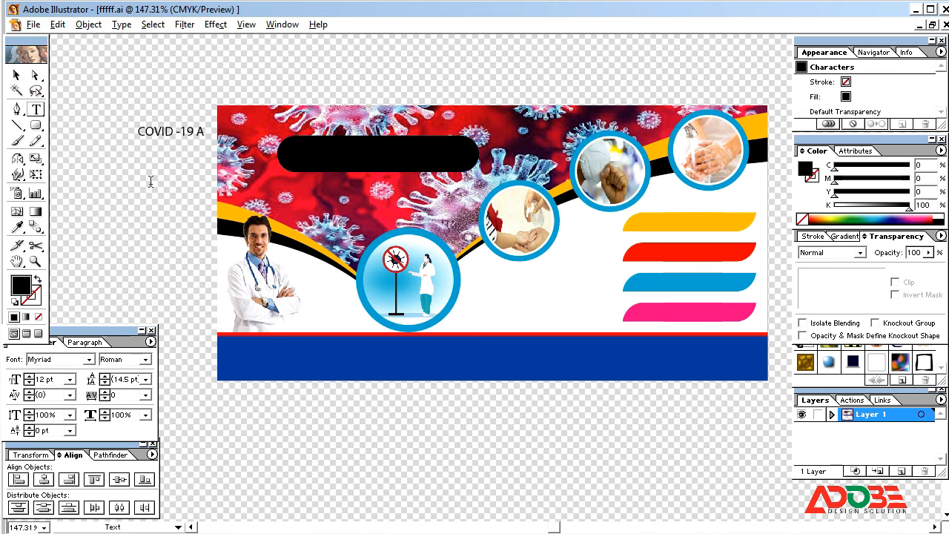
text(ID -19 ALERT)
key(Escape)
click(169, 252)
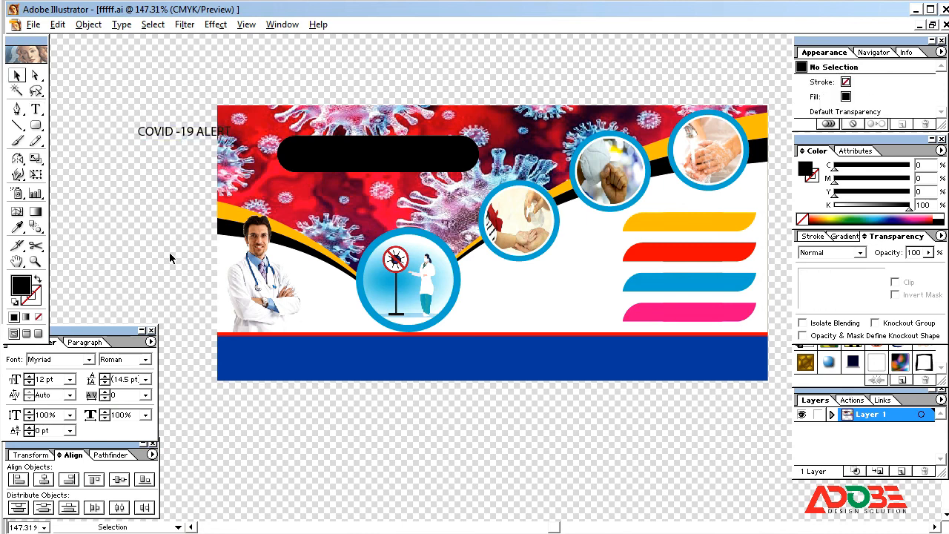
Step: Enlarge the COVID -19 ALERT text to about 23.5 pt and place it on the black rounded rectangle in bold white
click(186, 132)
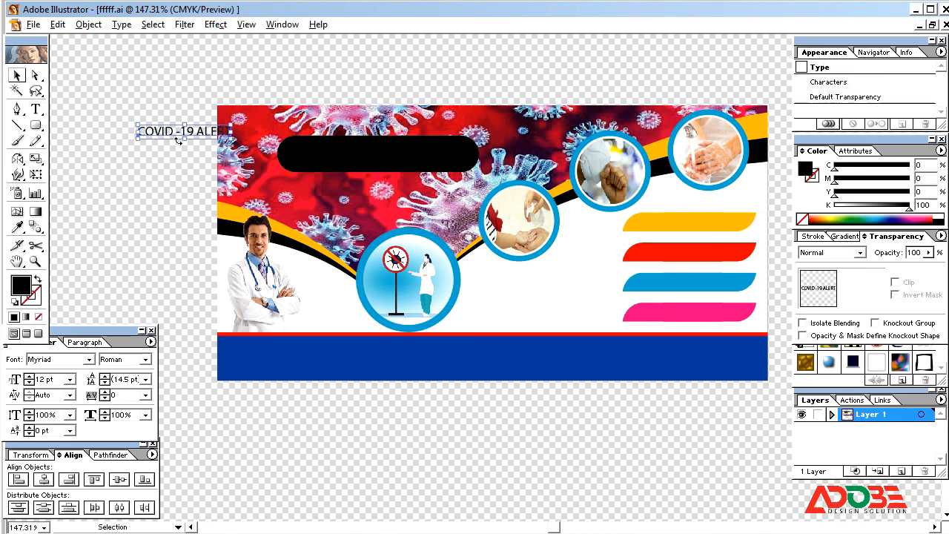
drag(232, 141, 276, 169)
drag(187, 131, 380, 155)
click(145, 360)
click(145, 359)
click(115, 393)
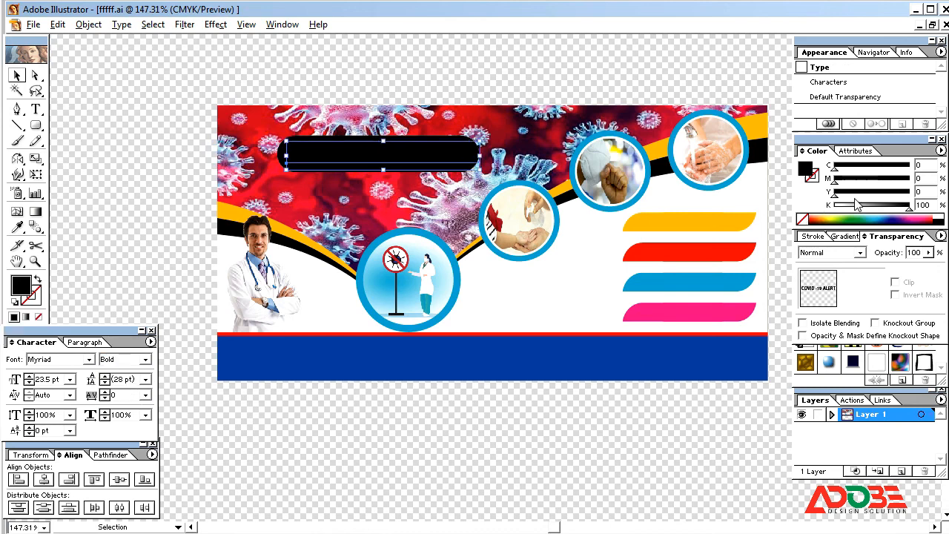
click(371, 458)
click(478, 156)
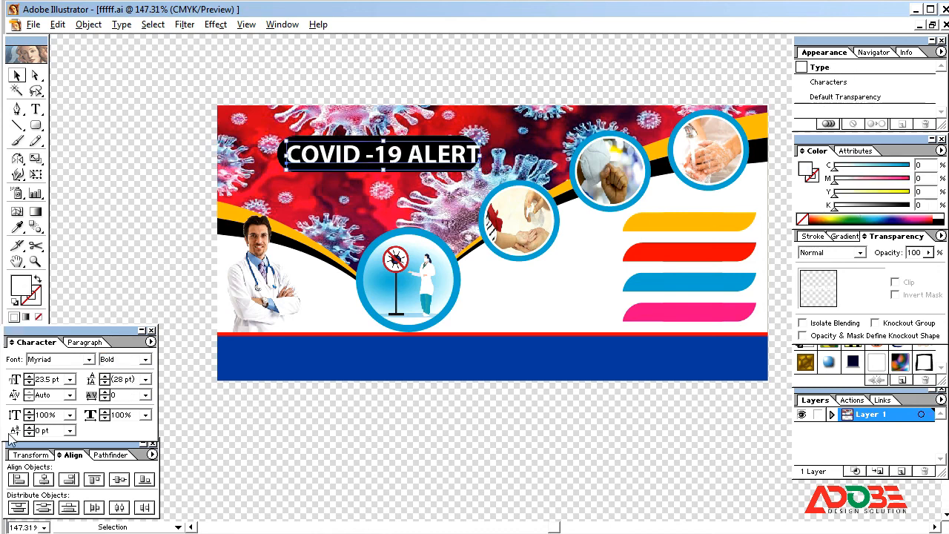
Step: Set the COVID -19 ALERT text's font size to 24 pt and nudge it left
double_click(49, 379)
text(14)
key(Return)
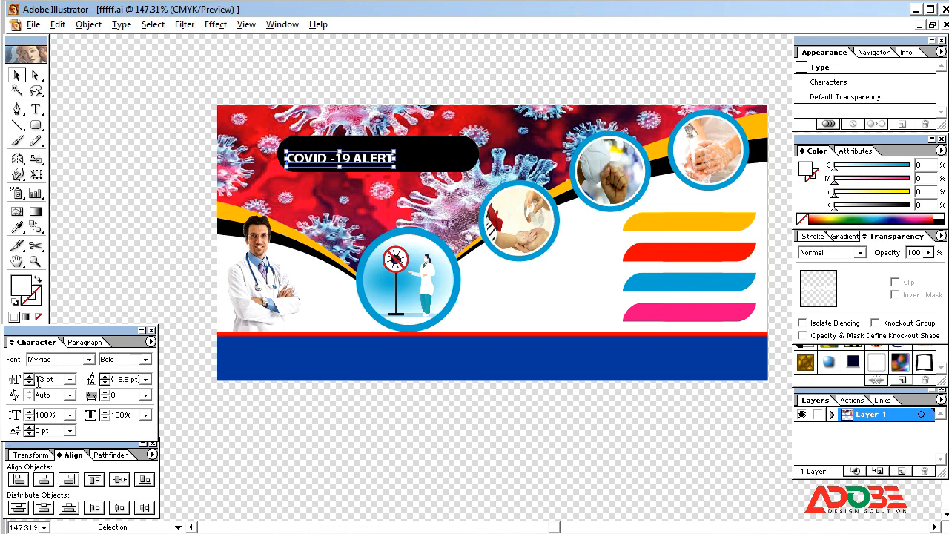
double_click(48, 379)
text(24)
key(Return)
key(Left)
key(Left)
key(Left)
key(Left)
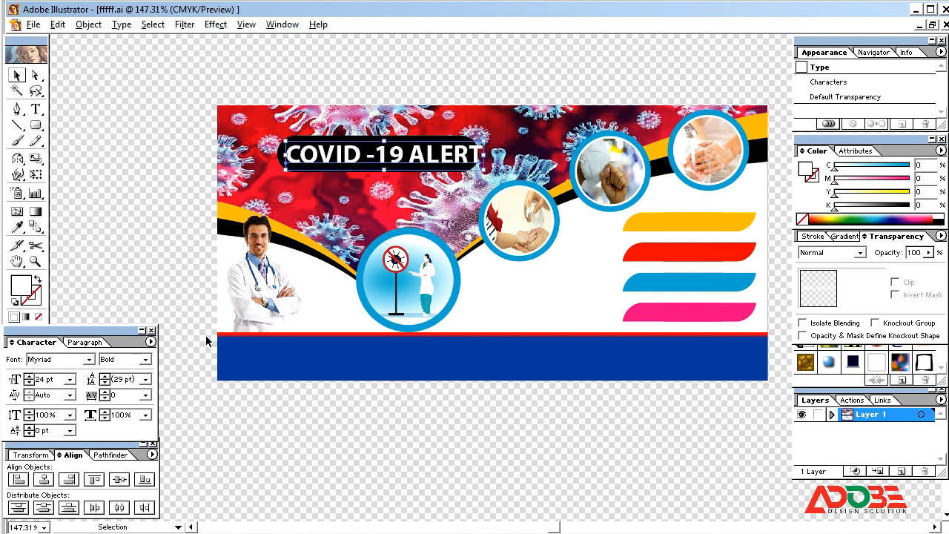
Step: Narrow the COVID -19 ALERT text slightly and centre it inside the black rounded rectangle
drag(480, 170, 469, 168)
key(Left)
key(Left)
click(474, 173)
click(472, 152)
key(Up)
key(Left)
key(Down)
click(462, 162)
click(494, 85)
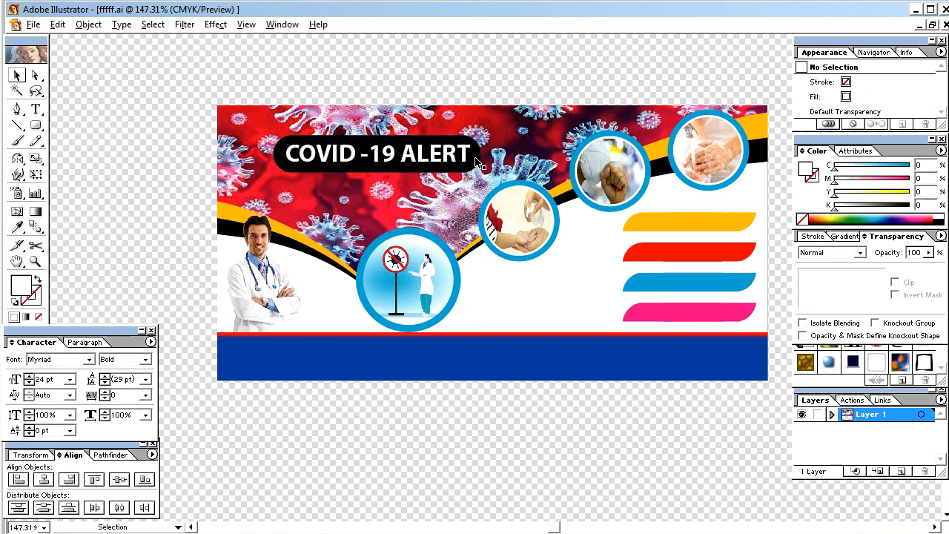
click(475, 158)
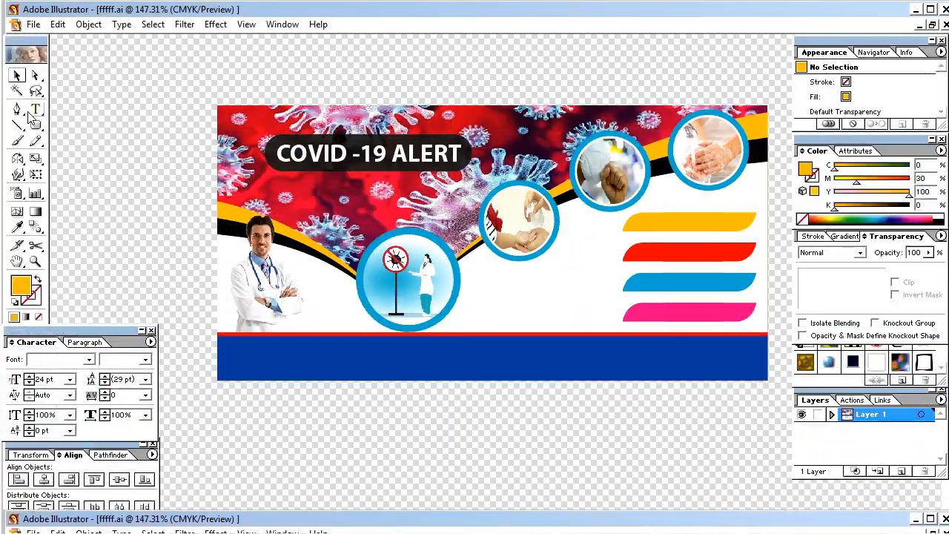
Step: Write "WASH YOUR HANDS" below the card's blue bar and set it to Myriad Roman
click(507, 400)
text(sdfs)
key(ctrl+a)
text(WASH YOUR)
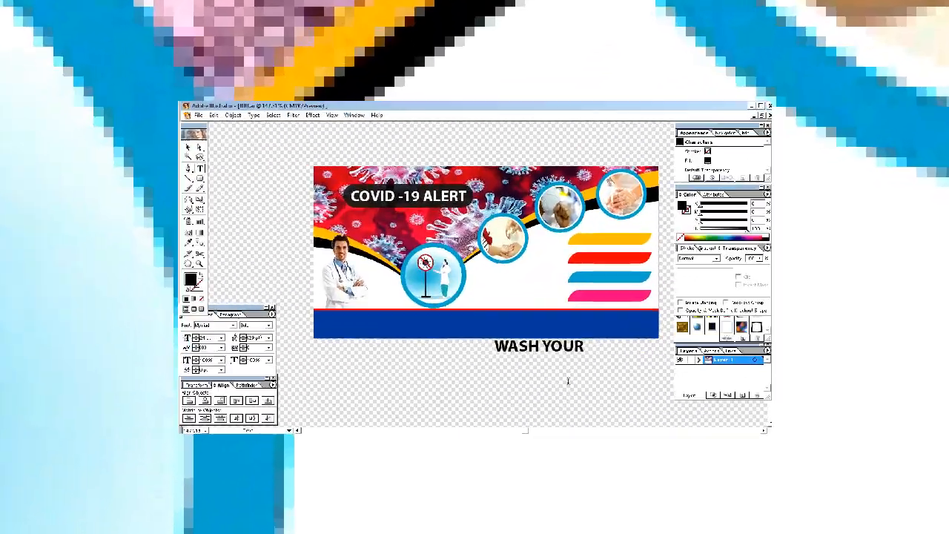
text( HANDS)
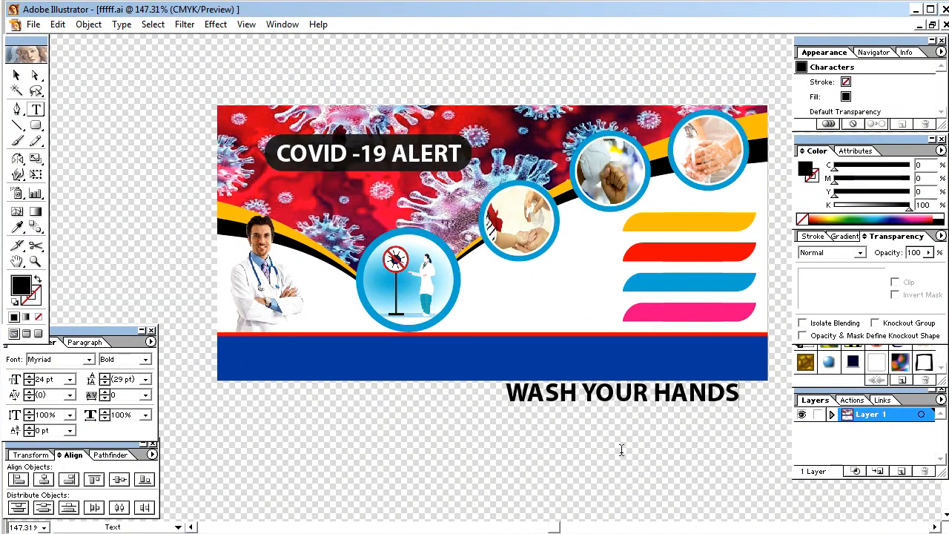
key(Escape)
click(145, 359)
click(127, 373)
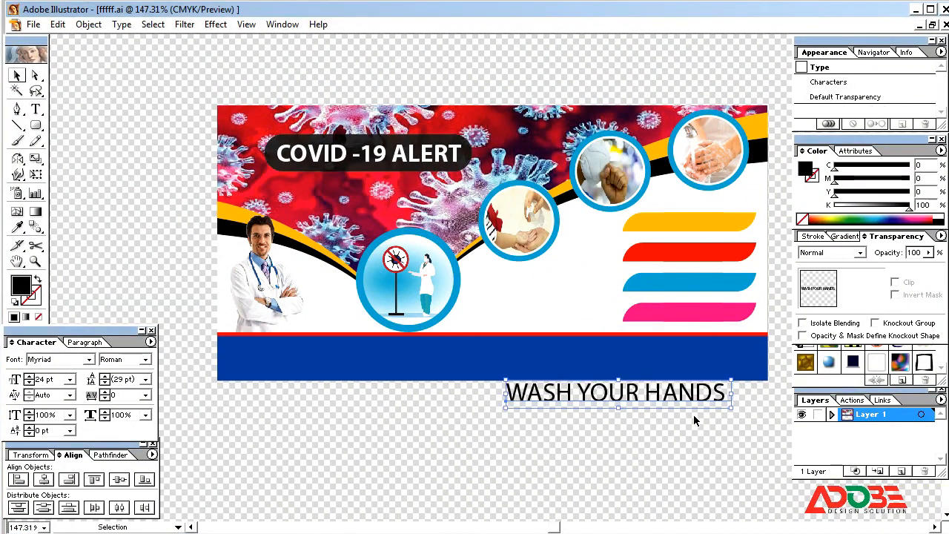
Step: Place the WASH YOUR HANDS text on the orange banner in white at 11 pt
drag(730, 407, 663, 399)
drag(642, 395, 718, 227)
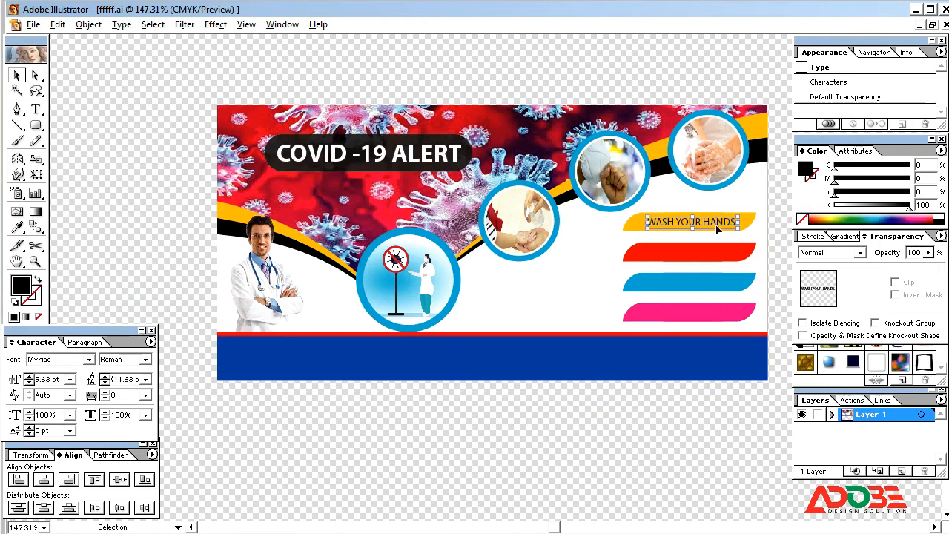
drag(862, 209, 782, 202)
click(678, 403)
click(728, 224)
drag(729, 228, 750, 237)
click(29, 377)
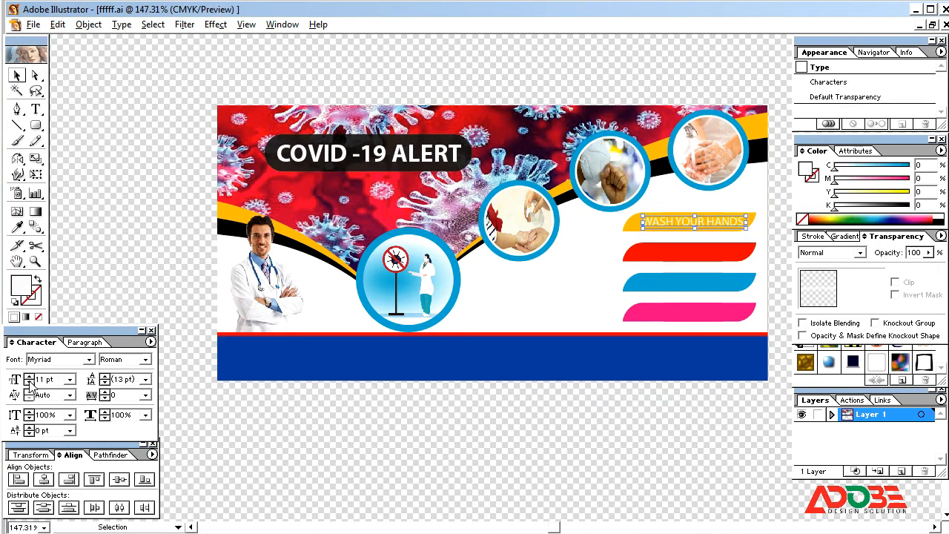
Step: Make the WASH YOUR HANDS text bold, and narrow it slightly so it sits centred on the orange banner
click(372, 434)
click(723, 222)
click(145, 360)
click(121, 394)
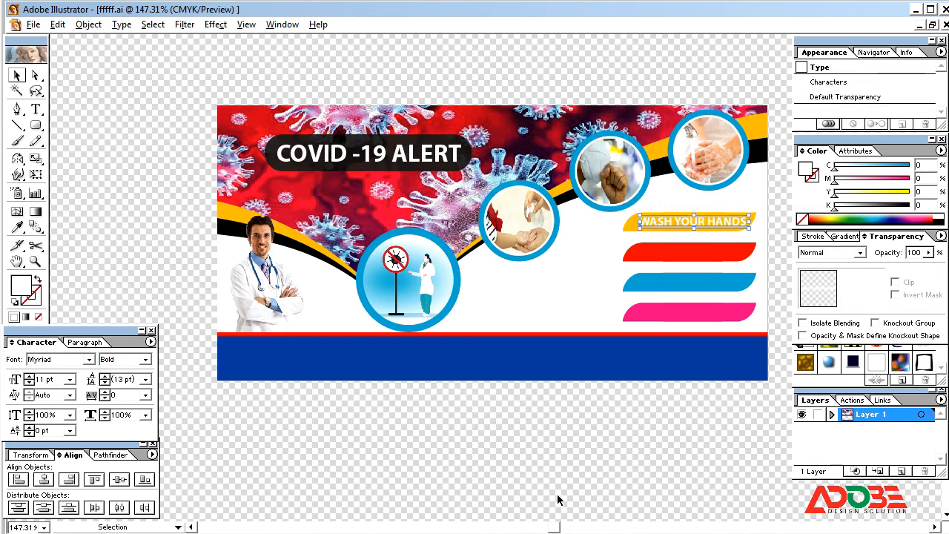
click(556, 498)
click(735, 221)
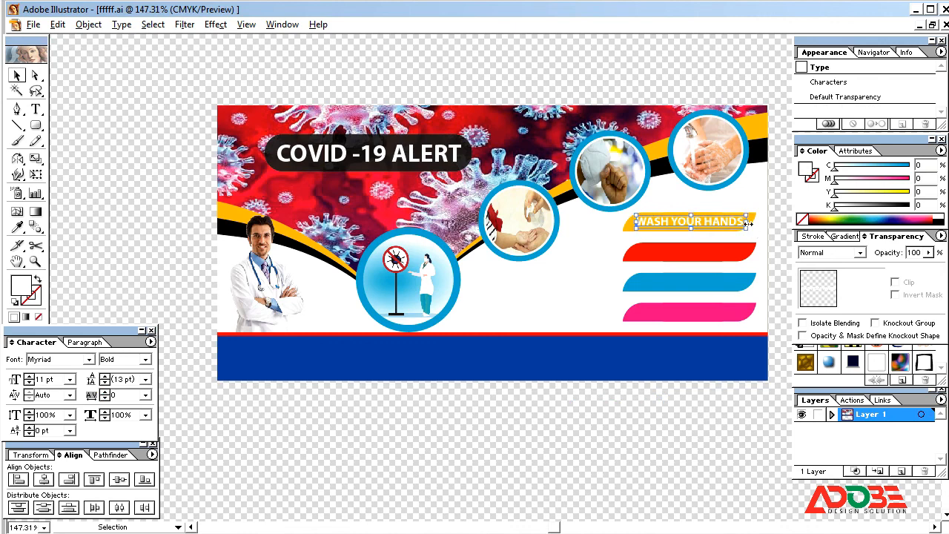
click(663, 414)
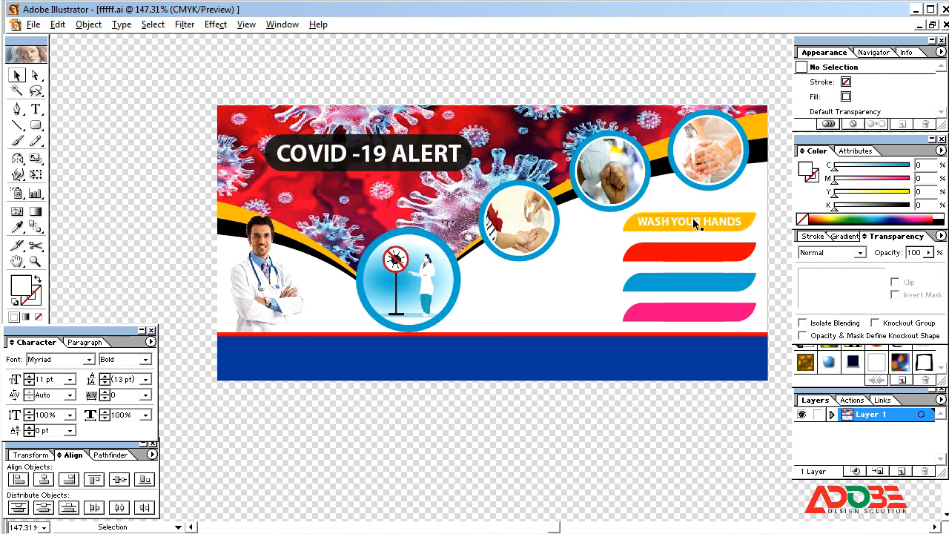
Step: Copy the WASH YOUR HANDS text onto the red banner and change the copy's wording to "CLAN YOU HOUSE"
drag(695, 224, 695, 258)
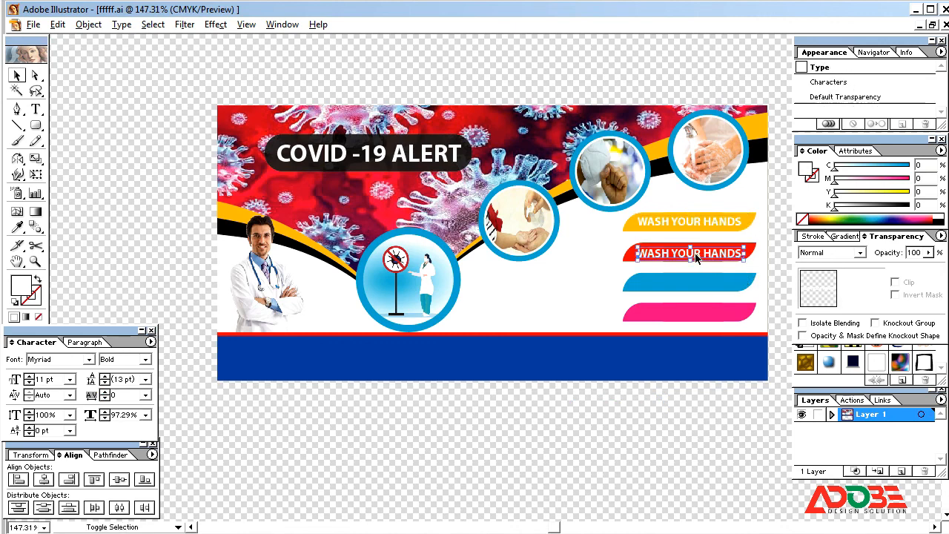
key(t)
triple_click(695, 254)
text(CLAN)
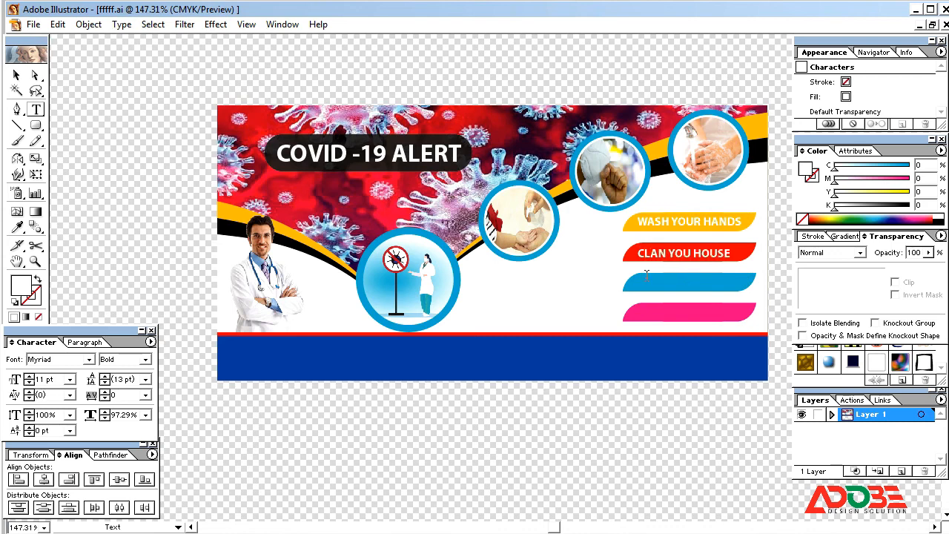
Step: Nudge the CLAN YOU HOUSE text up and widen it to match the width of the WASH YOUR HANDS line
key(Escape)
key(Up)
key(Up)
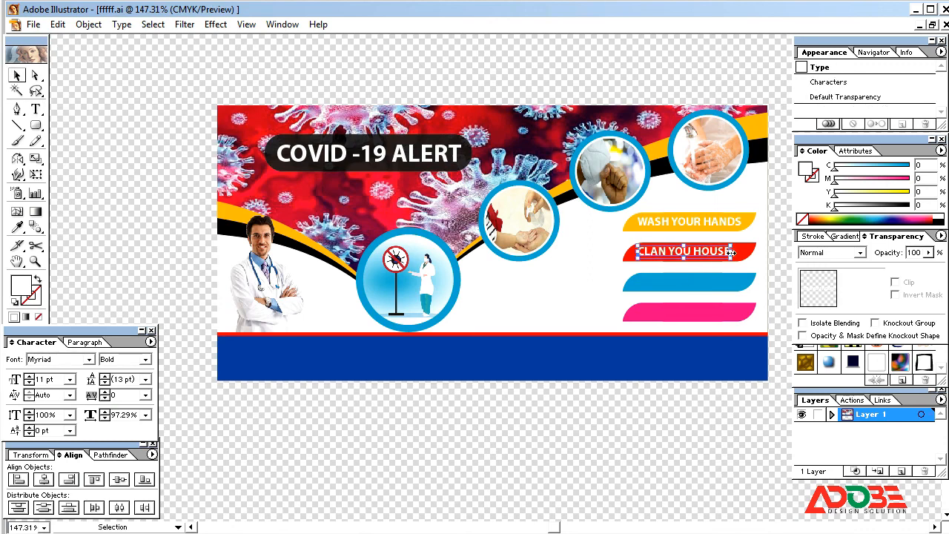
drag(731, 253, 742, 253)
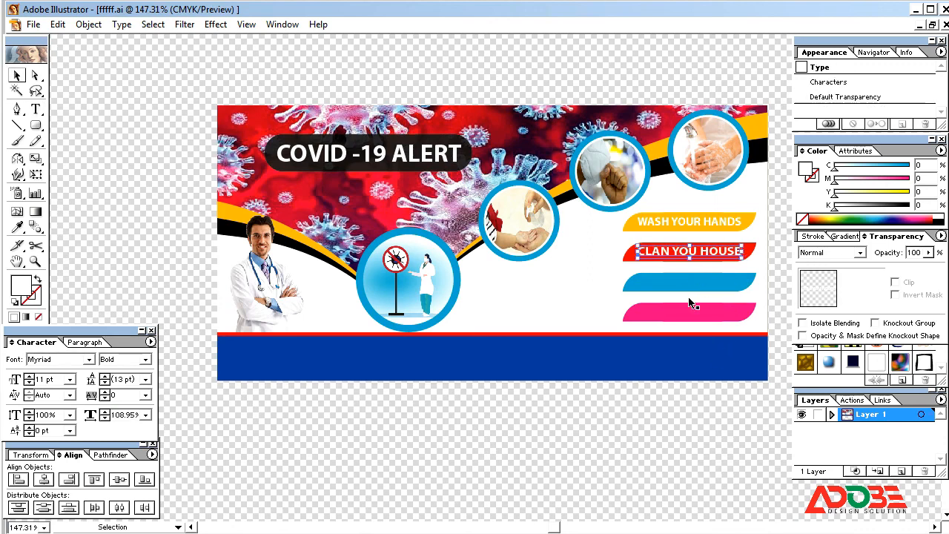
click(667, 398)
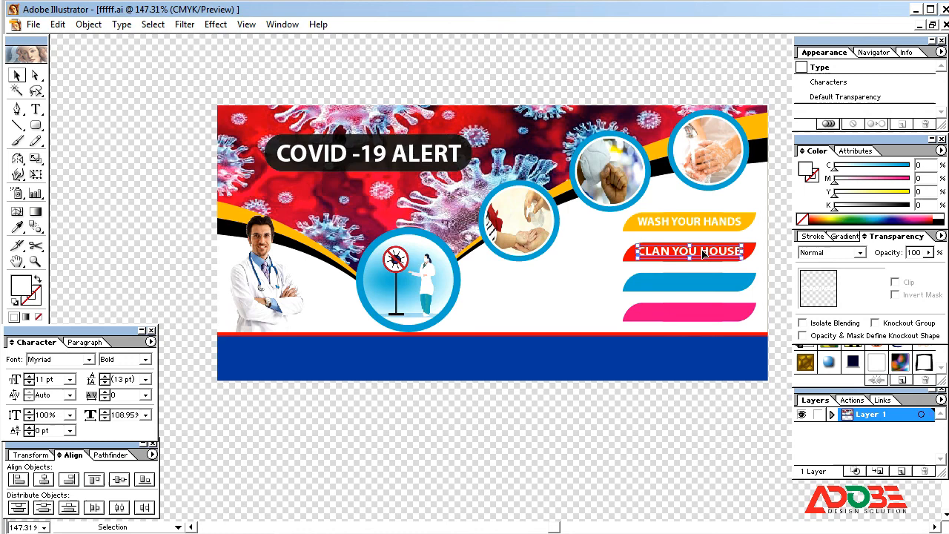
click(691, 377)
Step: Copy the CLAN YOU HOUSE text onto the blue banner and change the copy's wording to "DOCTOR CHECK", centred on the banner
drag(708, 256, 710, 283)
double_click(710, 283)
key(ctrl+a)
key(ctrl+c)
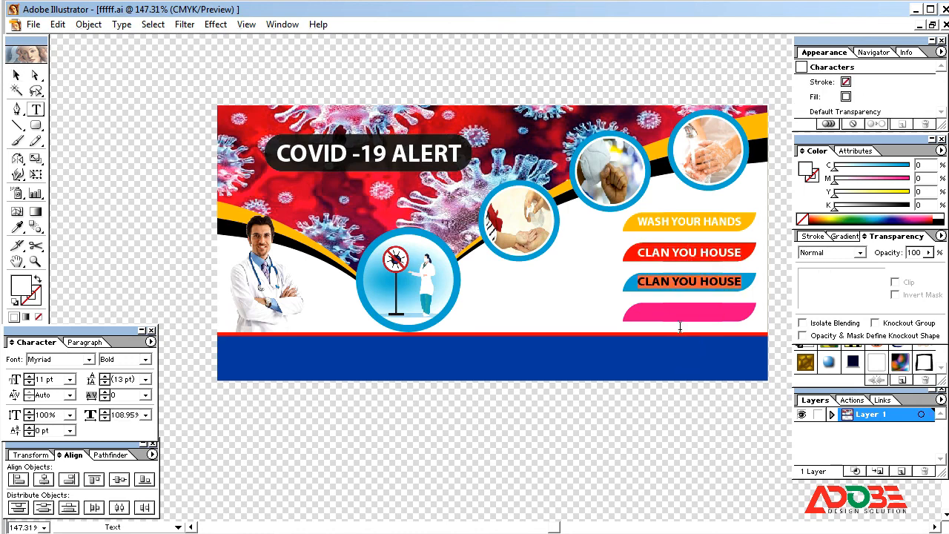
text(DOCTOR CH)
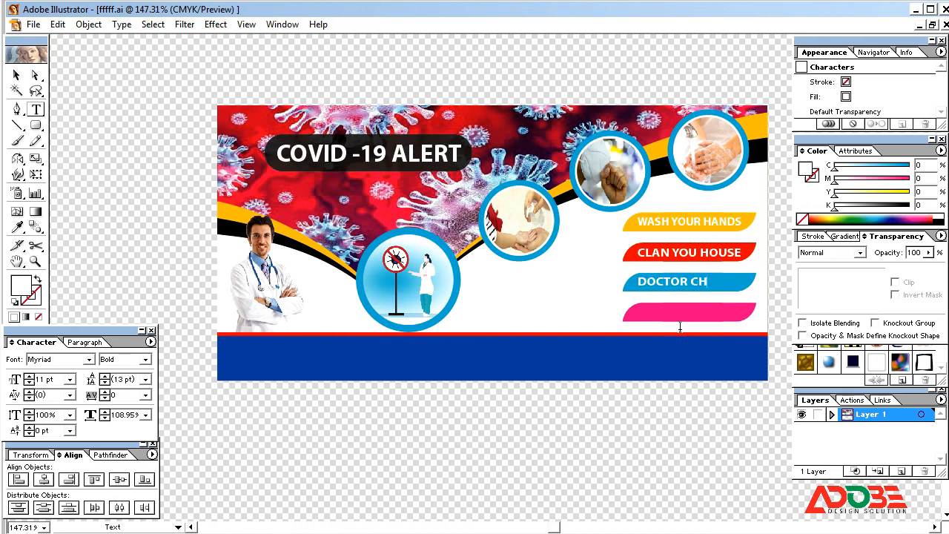
text(ECK)
key(Escape)
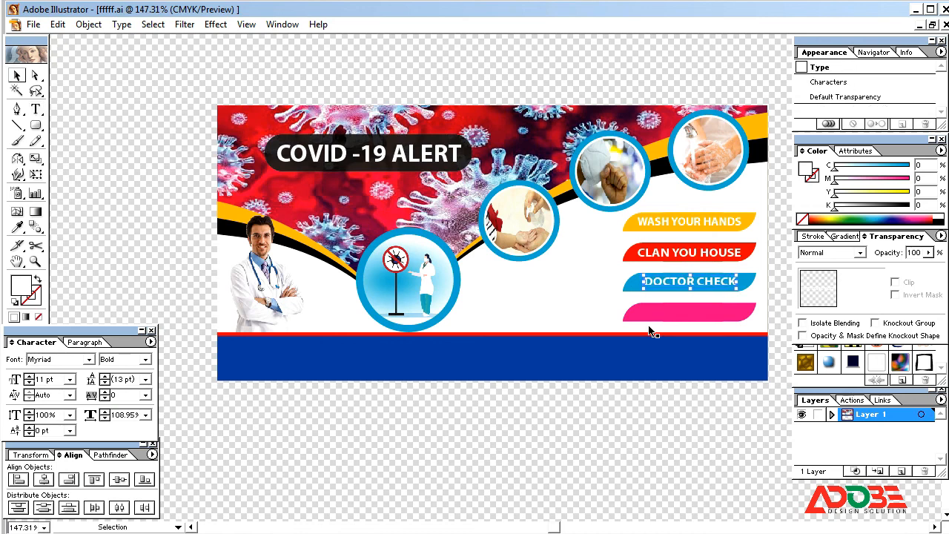
click(688, 420)
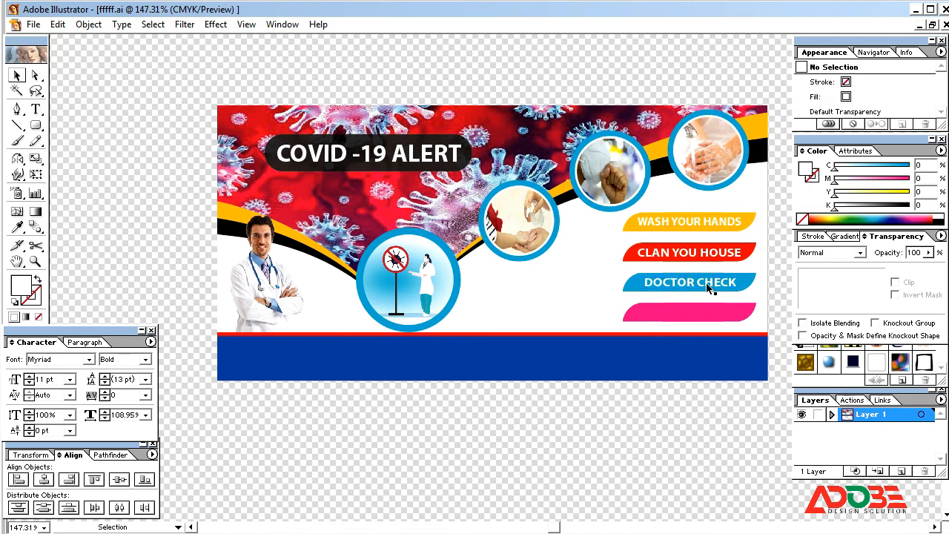
Step: Copy the DOCTOR CHECK text onto the pink banner, change its wording to "JOIN US FREE" and centre it there
drag(708, 288, 693, 318)
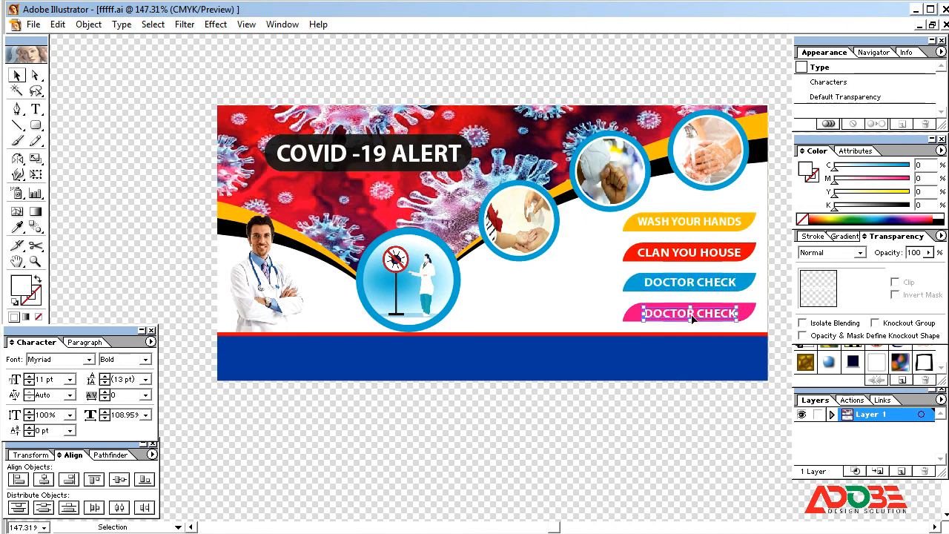
triple_click(691, 314)
text(JOIN US FREE)
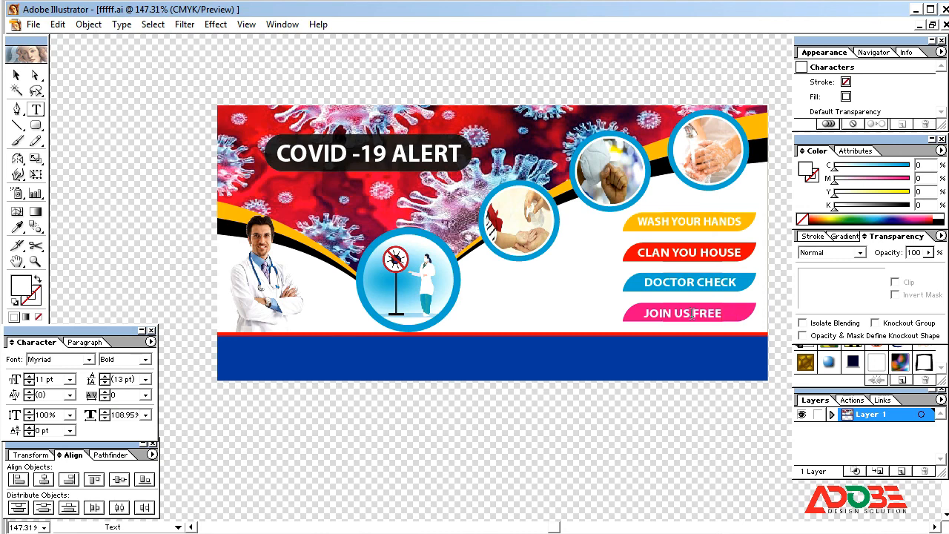
key(Escape)
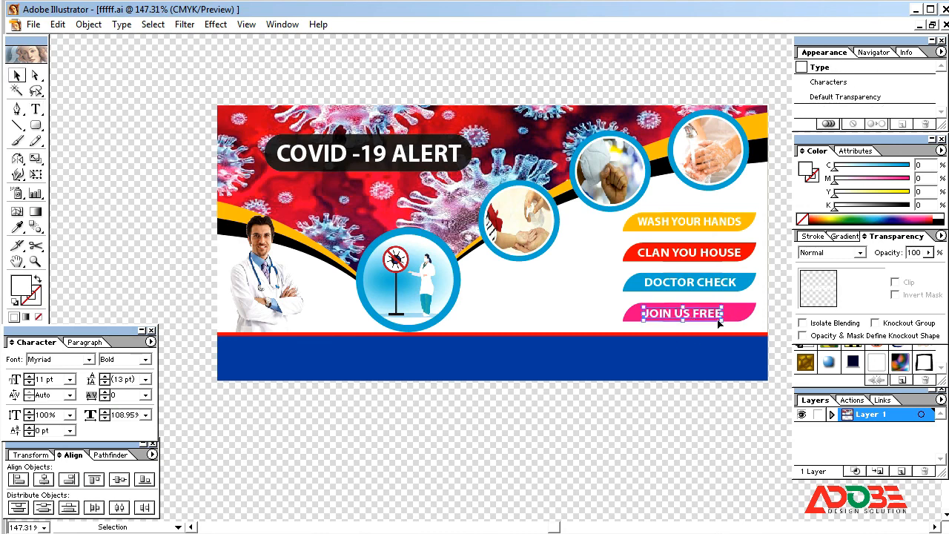
key(Right)
key(Right)
key(Right)
key(Right)
key(Right)
key(Right)
key(Right)
key(Right)
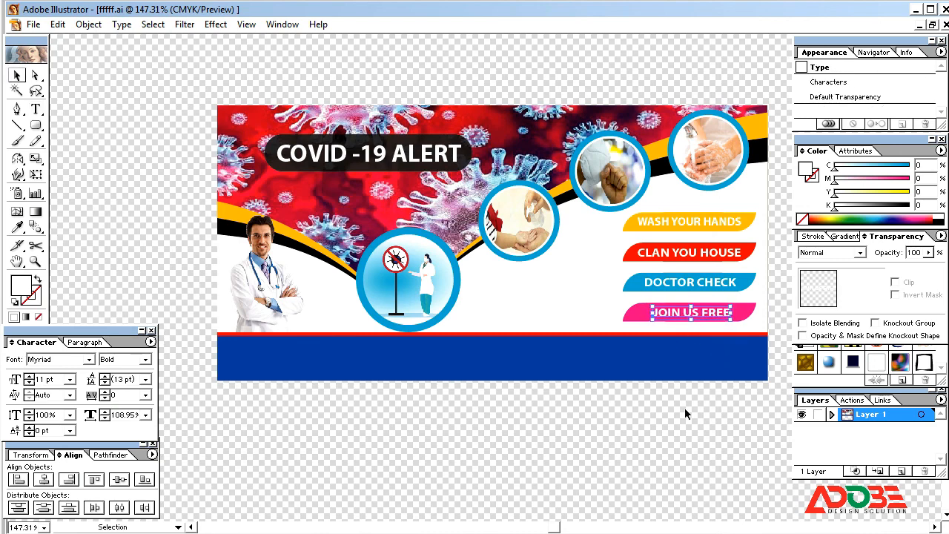
click(686, 408)
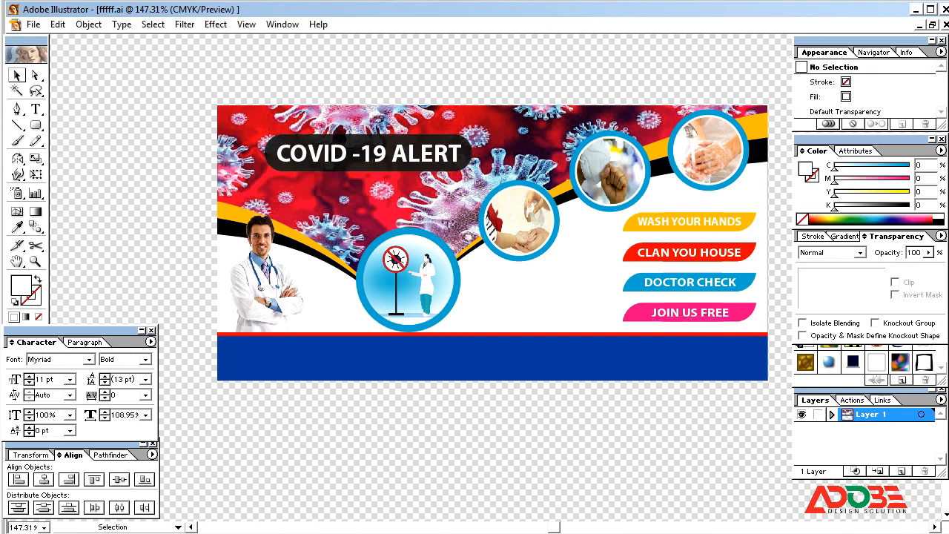
Step: Add the white bold text line "ANAYA NIGHT PARTY CIRLSEVENT" on the blue bar along the card's lower edge
key(t)
click(343, 352)
key(ctrl+v)
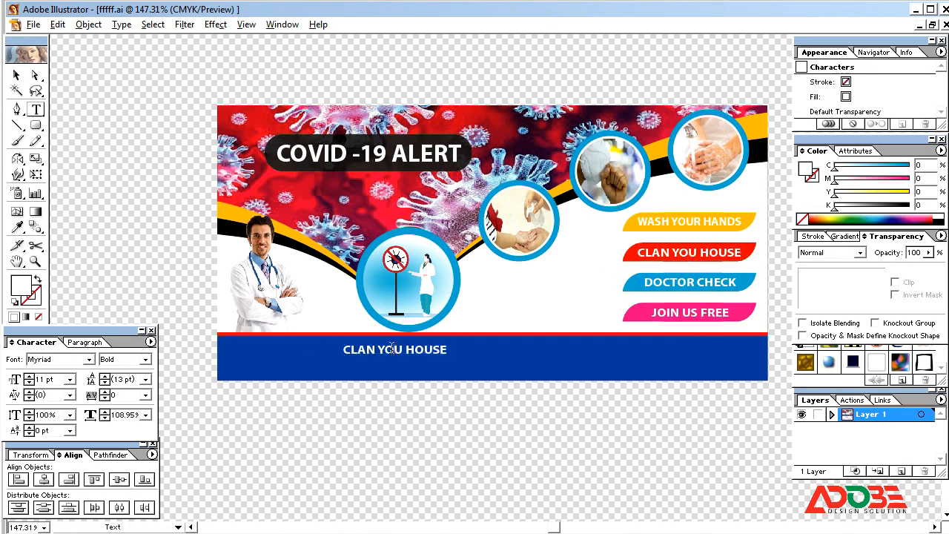
key(ctrl+a)
text(aNAYA NIGHT PA)
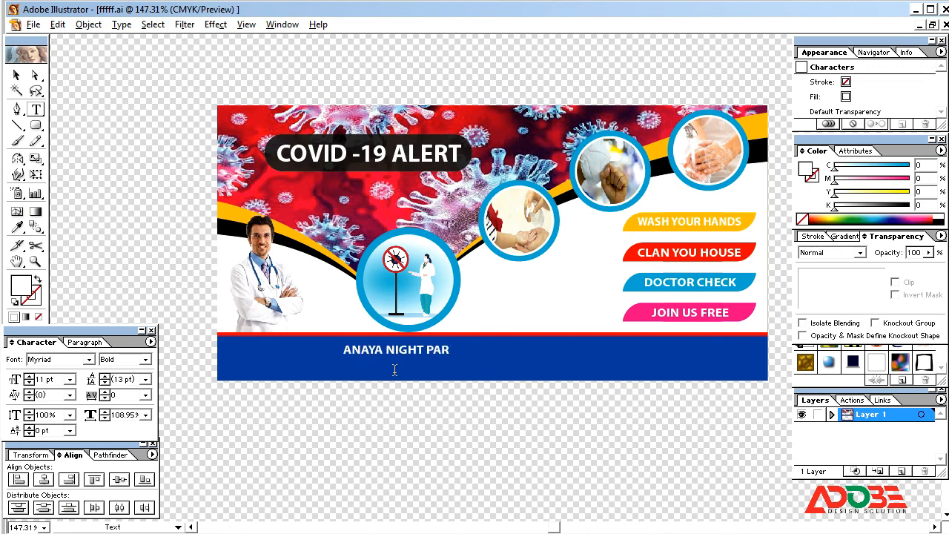
text(RTY CIRLSEVENT)
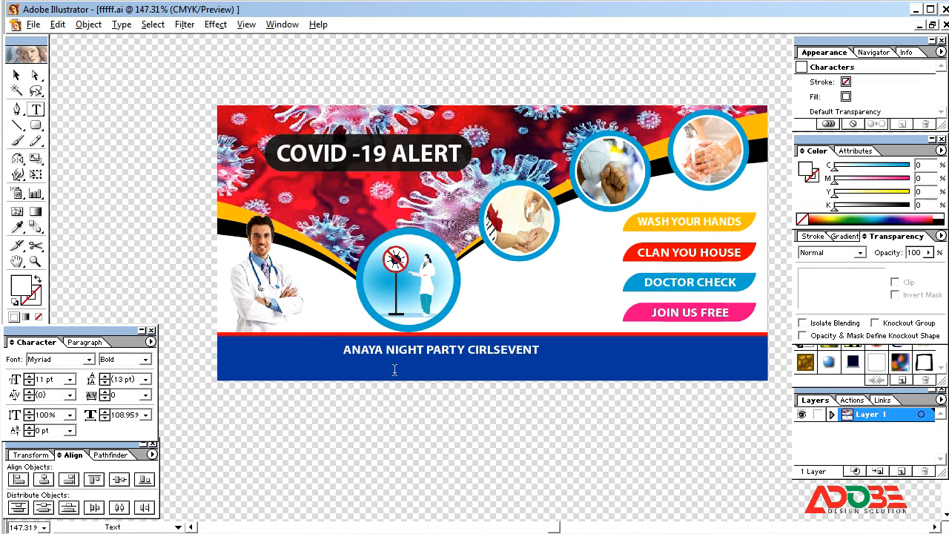
Step: Complete the event line as "ANAYA NIGHT PARTY CIRLS EVENT 2020" and add a second line "CORONA VIRUS PRECAUTION" beneath it on the blue bar
text( 2020)
click(499, 367)
drag(548, 353, 545, 371)
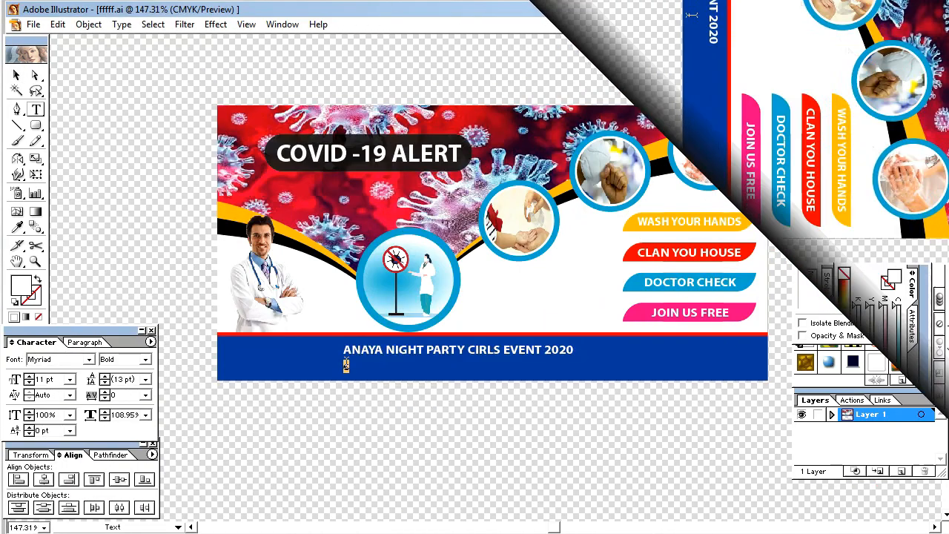
text(CORONA VIRUS)
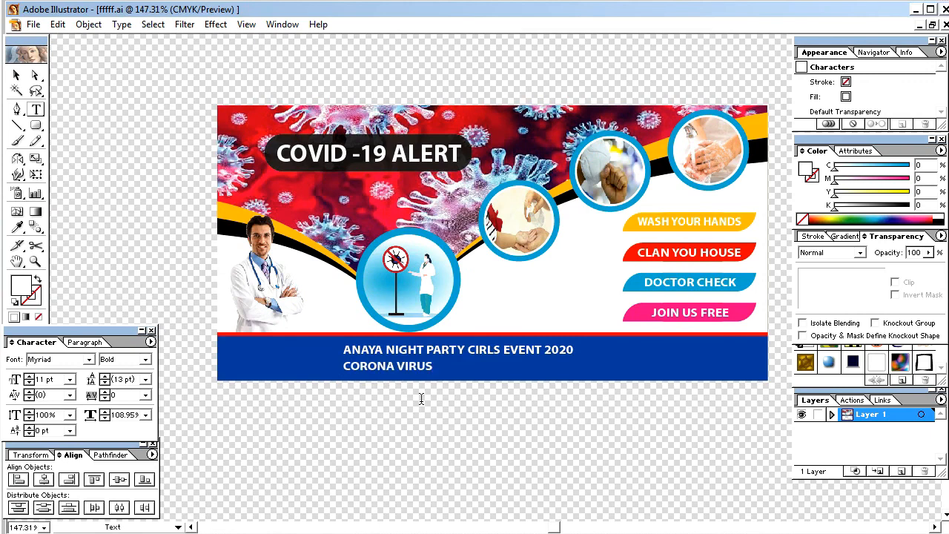
text( PRECAUTION)
key(Escape)
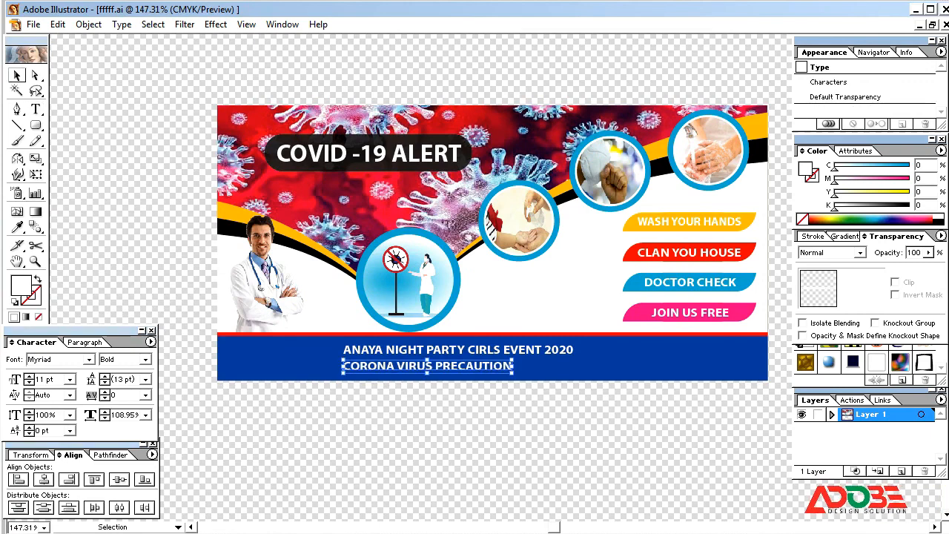
Step: Enlarge the event line towards the right end of the blue bar and centre the CORONA VIRUS PRECAUTION line beneath it
click(535, 351)
drag(573, 356, 648, 355)
drag(452, 370, 647, 369)
click(667, 368)
click(680, 354)
shift+click(606, 369)
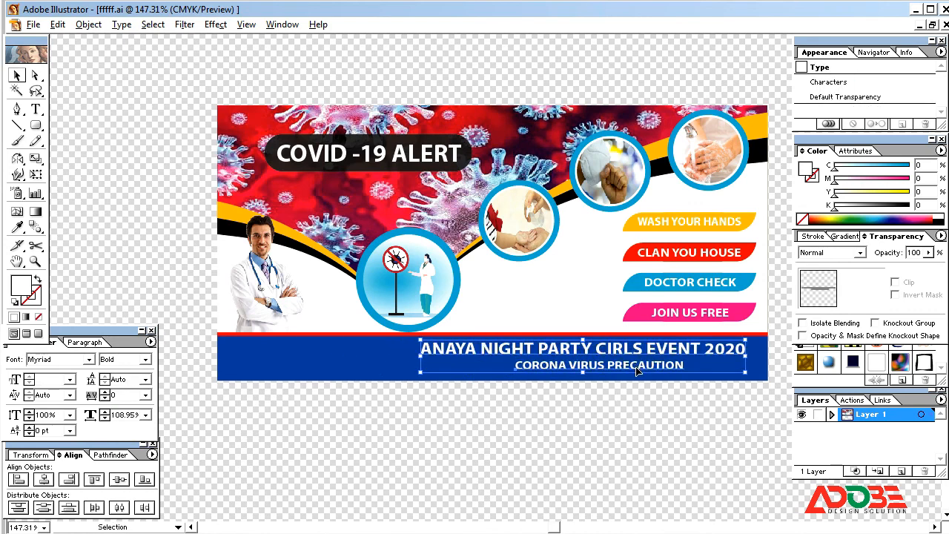
Step: Fine-tune the vertical positions of the event line and the CORONA VIRUS PRECAUTION line within the blue bar
click(631, 375)
click(627, 369)
click(620, 354)
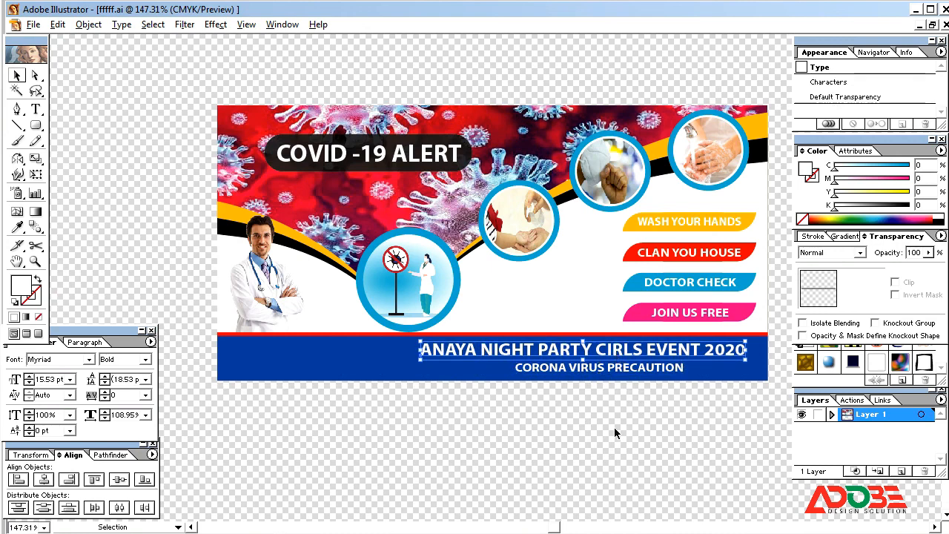
click(623, 368)
click(625, 385)
Step: Copy the CORONA VIRUS PRECAUTION text to the blue bar's left part and change the copy's wording to "By courtesy of"
drag(576, 365, 343, 362)
click(494, 431)
double_click(330, 358)
key(ctrl+a)
text(b)
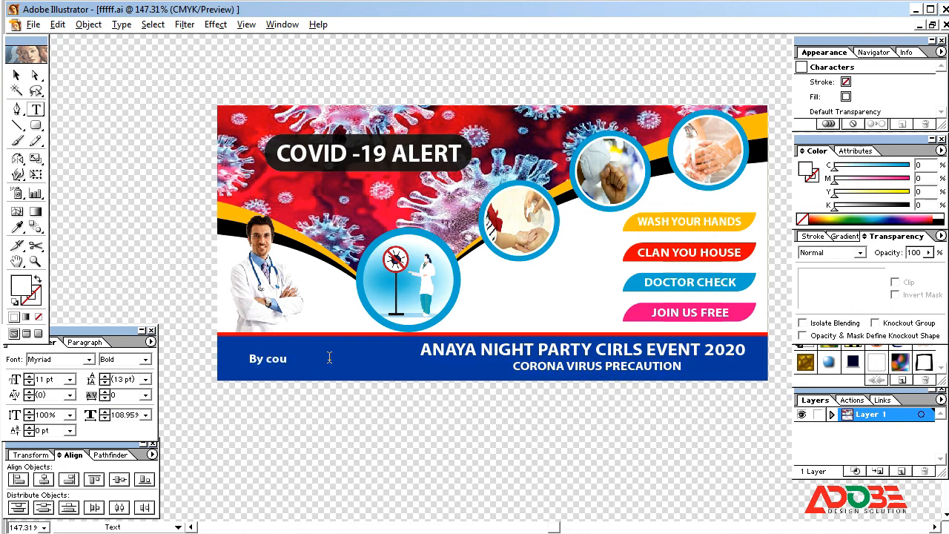
text(y courtesy of)
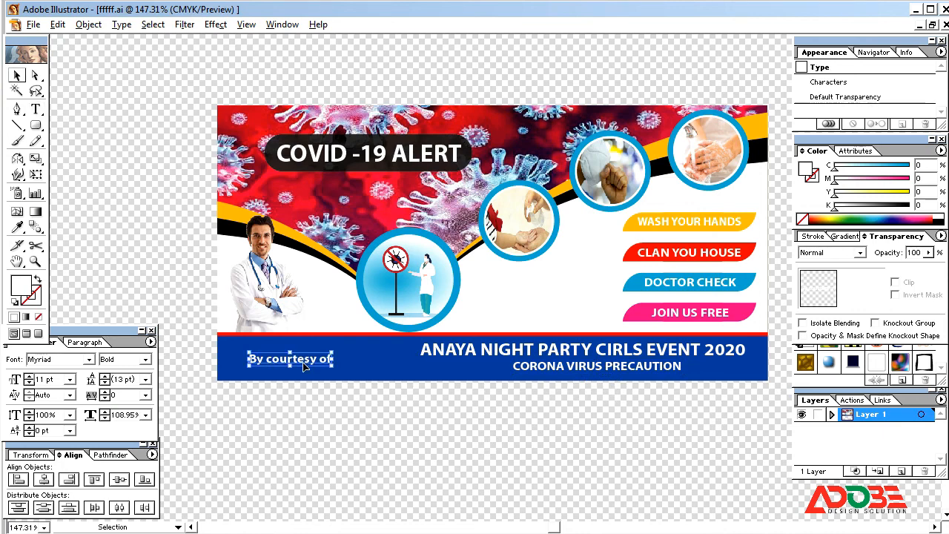
Step: Add the line "Adobe design solution" below the courtesy text and convert it to Mixed Case
key(Return)
text(Adobe design solution)
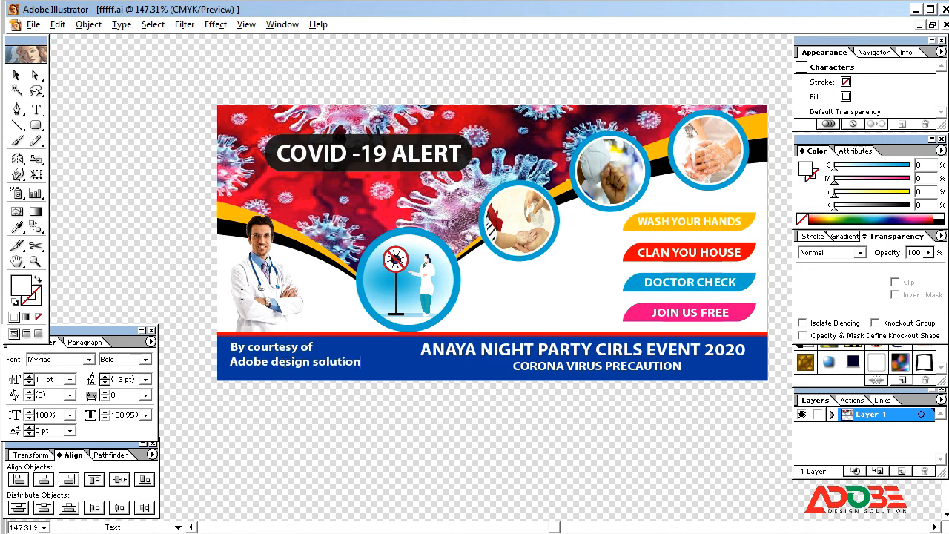
drag(230, 361, 361, 361)
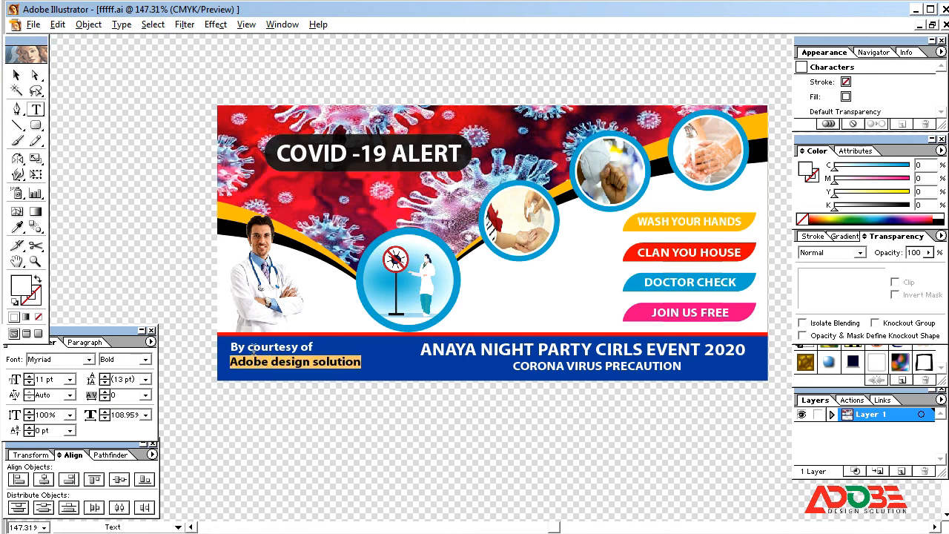
click(121, 25)
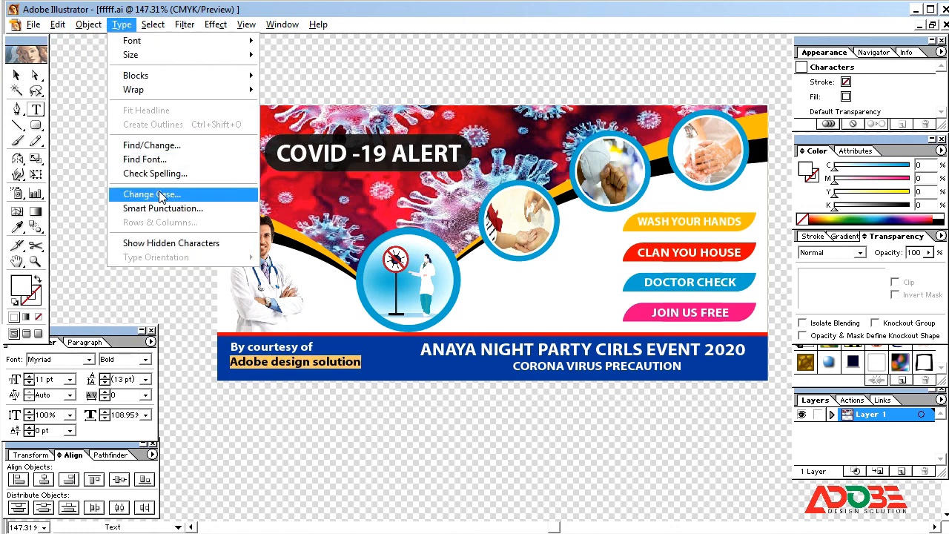
click(145, 195)
click(424, 303)
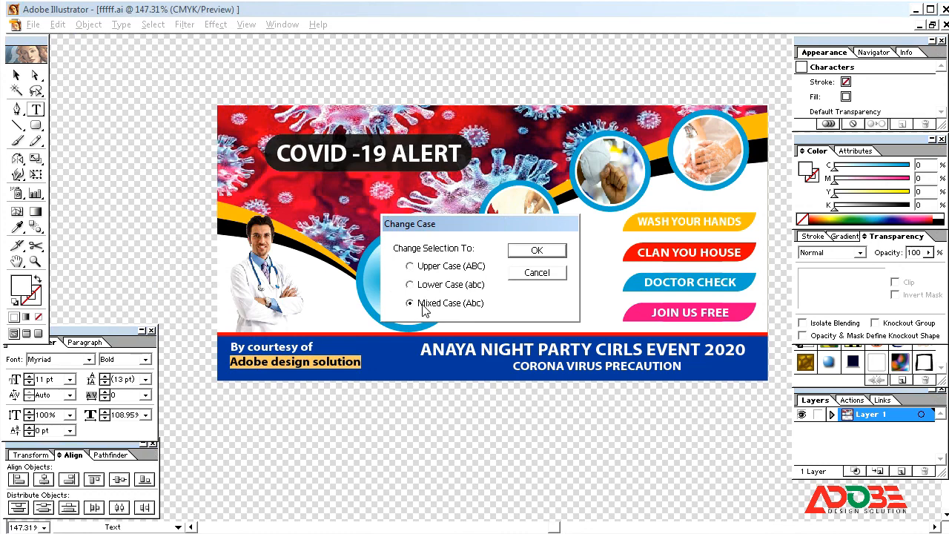
click(537, 251)
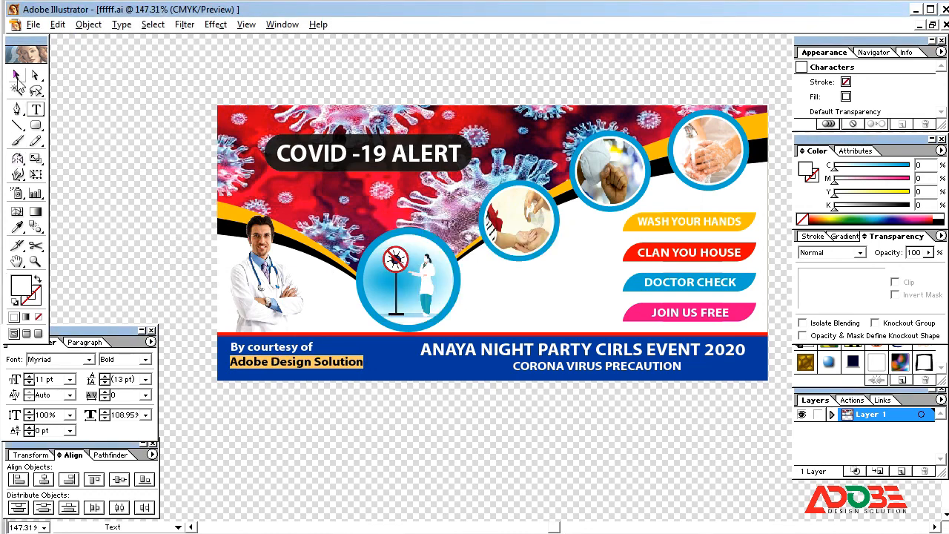
Step: Set the Adobe Design Solution text's horizontal scale to 100% and centre the "By courtesy of" line above it
click(16, 75)
double_click(126, 414)
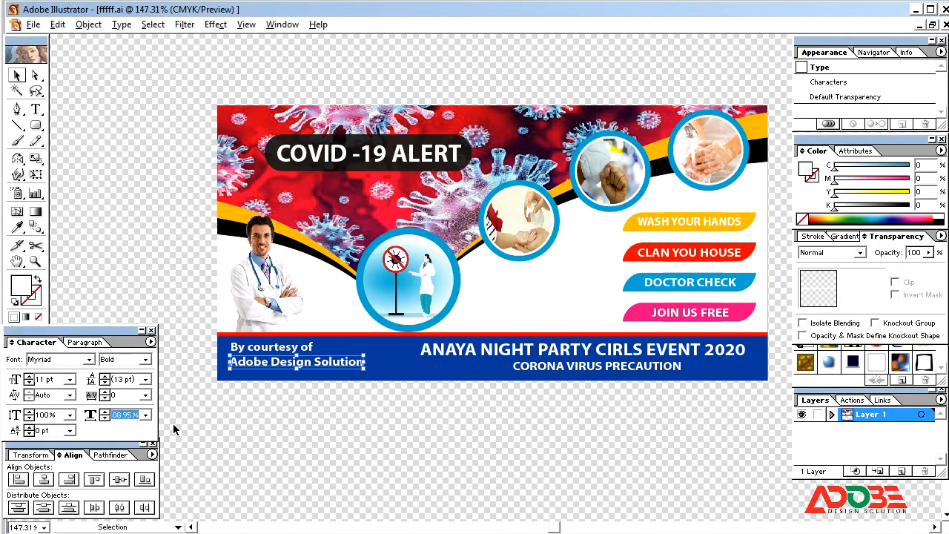
text(100)
key(Return)
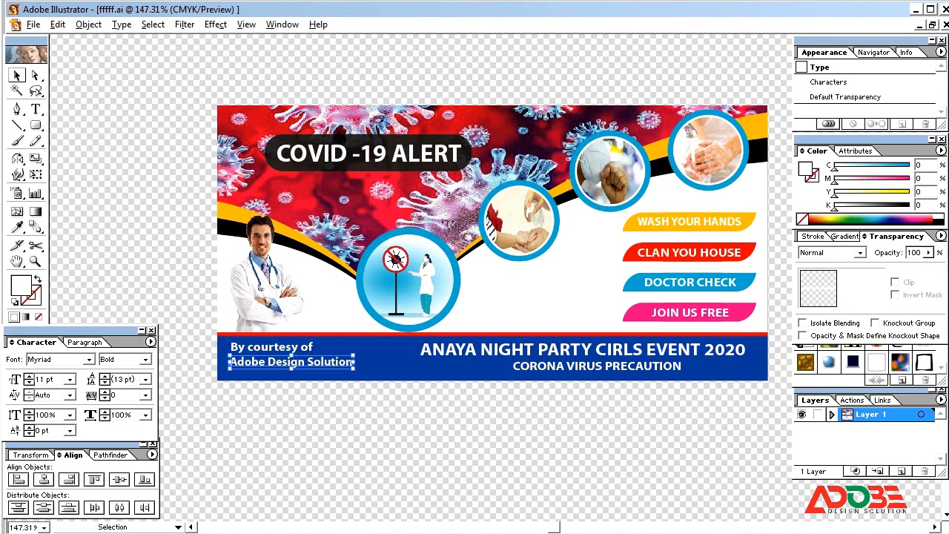
click(312, 420)
drag(281, 346, 309, 345)
click(337, 458)
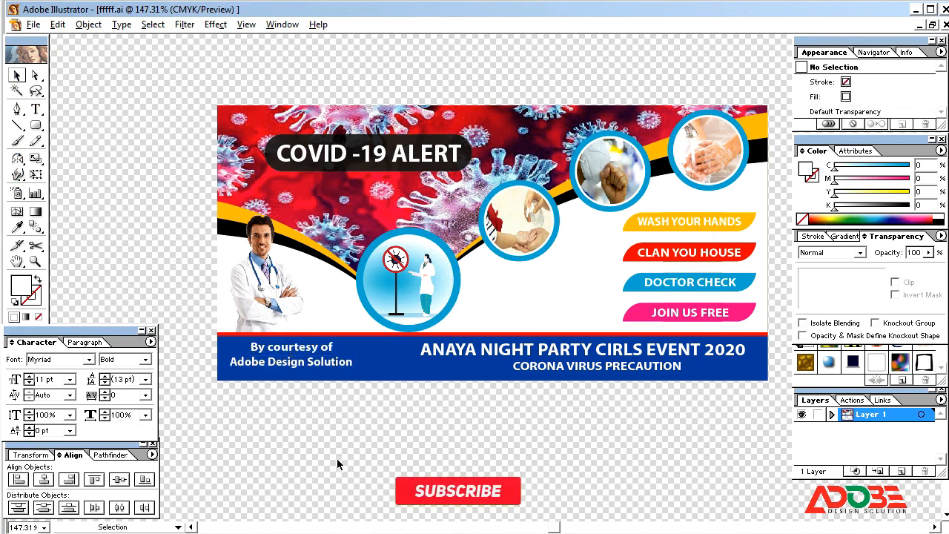
Step: Enlarge the Adobe Design Solution text slightly and nudge the "By courtesy of" line up
click(333, 365)
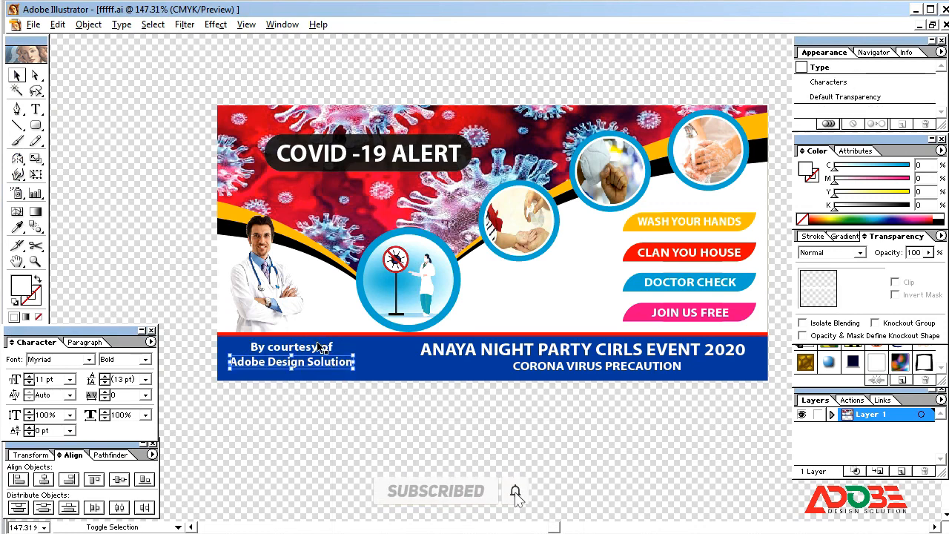
shift+click(318, 344)
click(351, 390)
shift+click(353, 366)
mouse_move(354, 368)
mouse_down()
mouse_move(366, 373)
mouse_move(348, 371)
mouse_up()
click(341, 388)
click(315, 347)
key(Up)
click(324, 383)
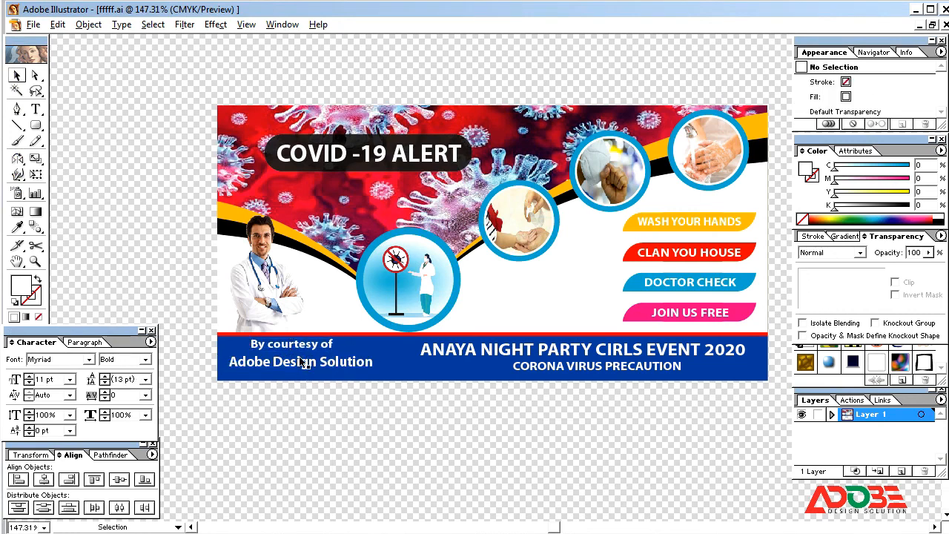
Step: Nudge the Adobe Design Solution line down, then slightly enlarge and reposition the "By courtesy of" line above it
click(303, 347)
click(307, 367)
key(Down)
key(Down)
click(308, 346)
drag(333, 353, 337, 355)
click(337, 438)
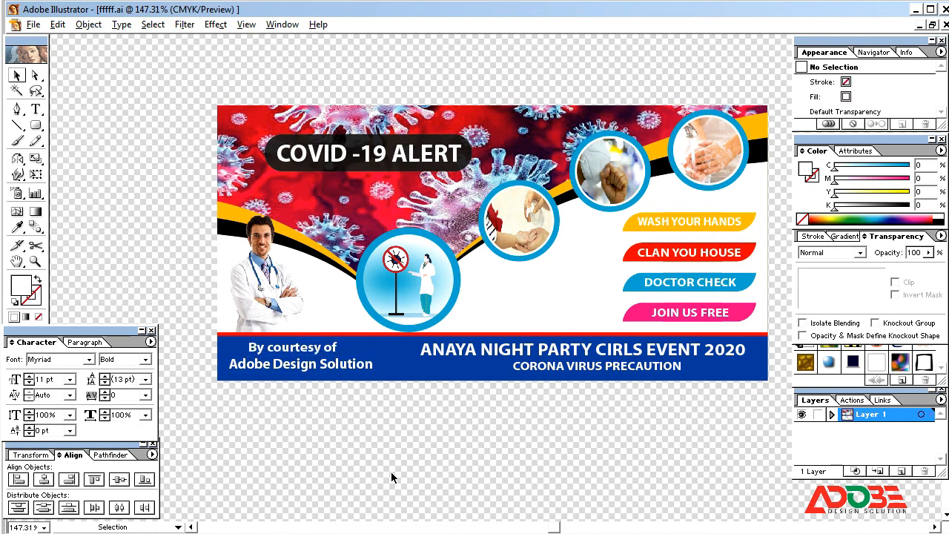
Step: Draw a diagonal line with a white 1 pt stroke between the courtesy text and the event text, shifted slightly left
click(17, 124)
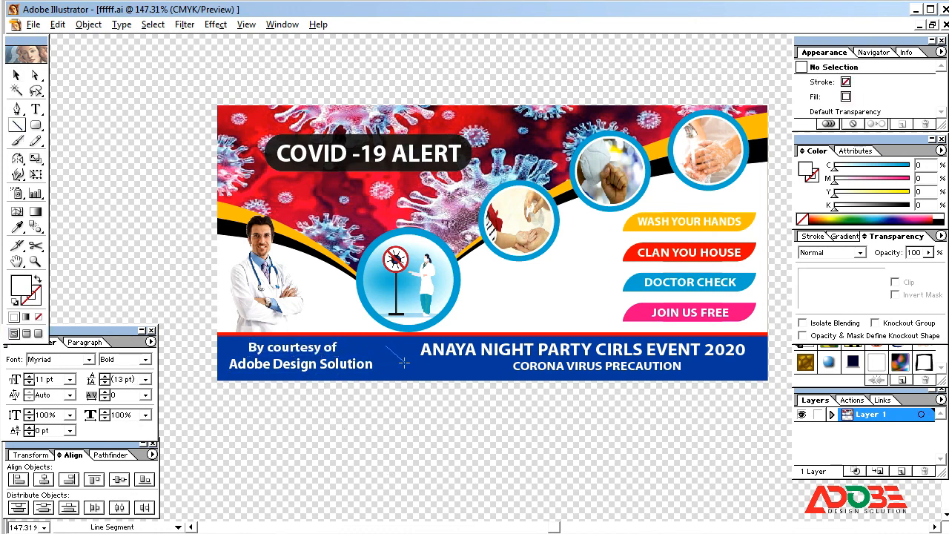
drag(417, 371, 418, 371)
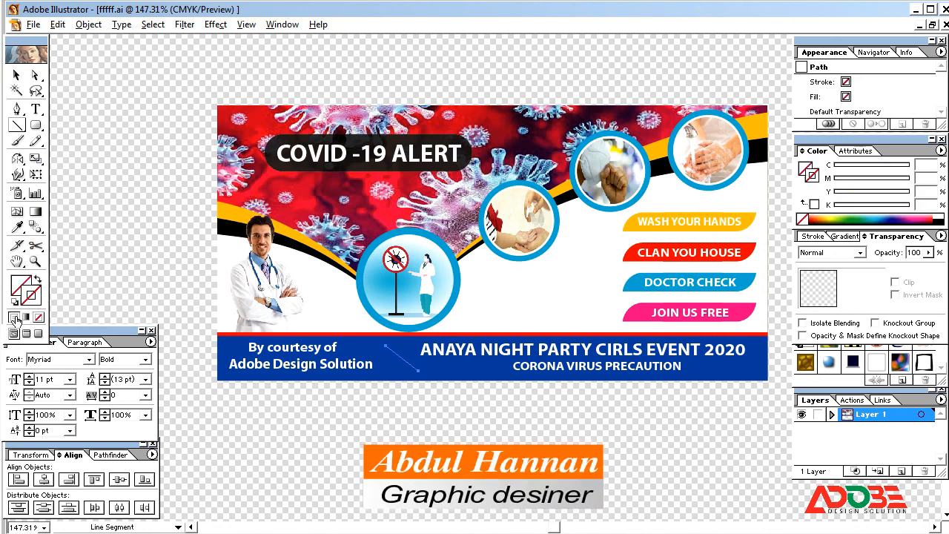
click(14, 317)
click(15, 75)
click(54, 127)
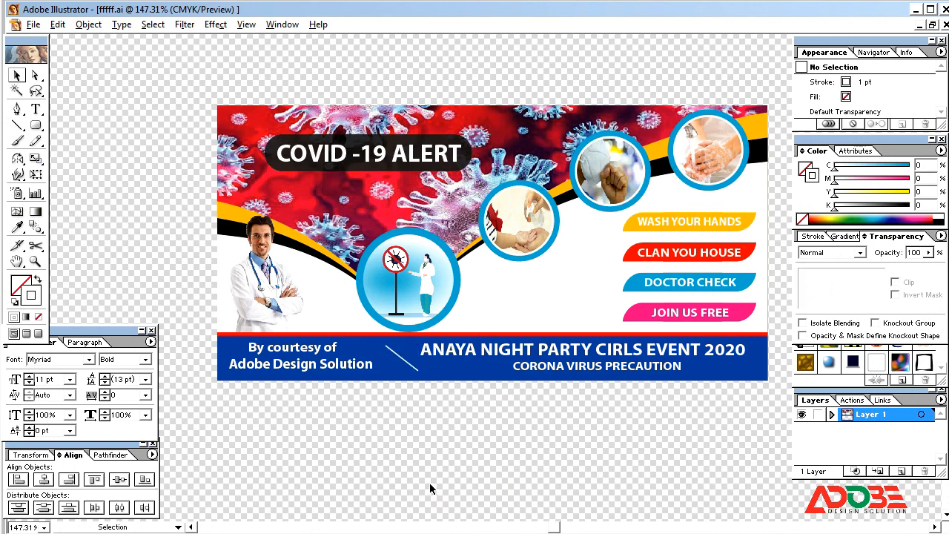
click(406, 365)
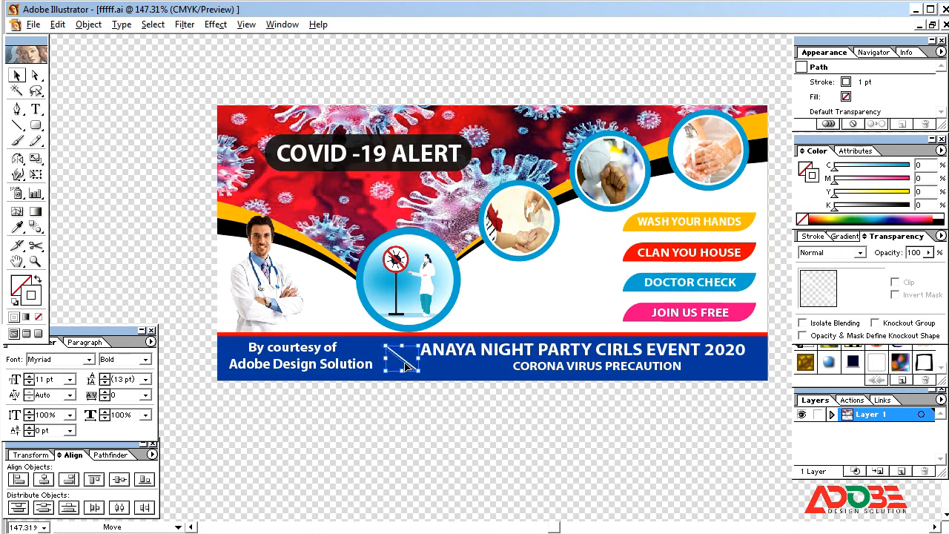
click(437, 450)
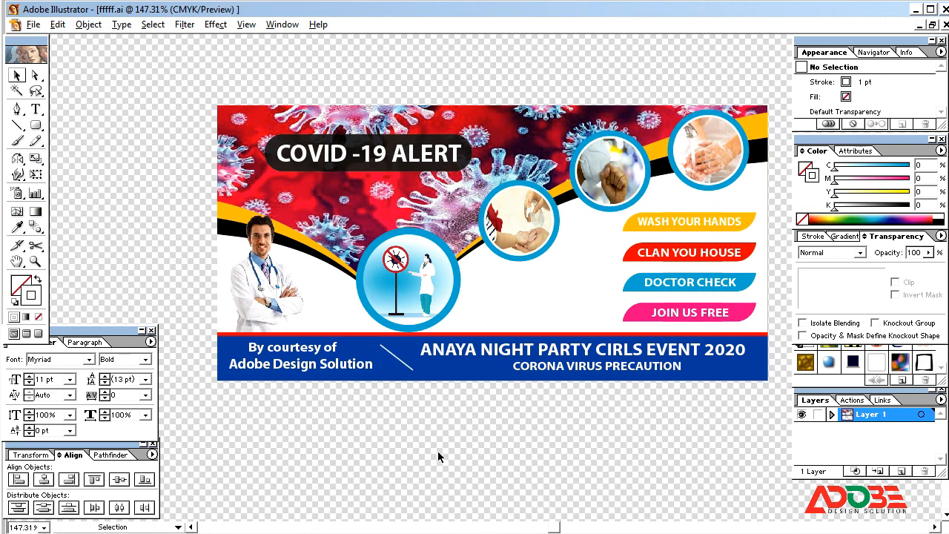
Step: Duplicate the white diagonal line to form three closely spaced parallel lines of differing lengths
key(Tab)
key(ctrl+space)
drag(204, 293, 828, 406)
click(288, 258)
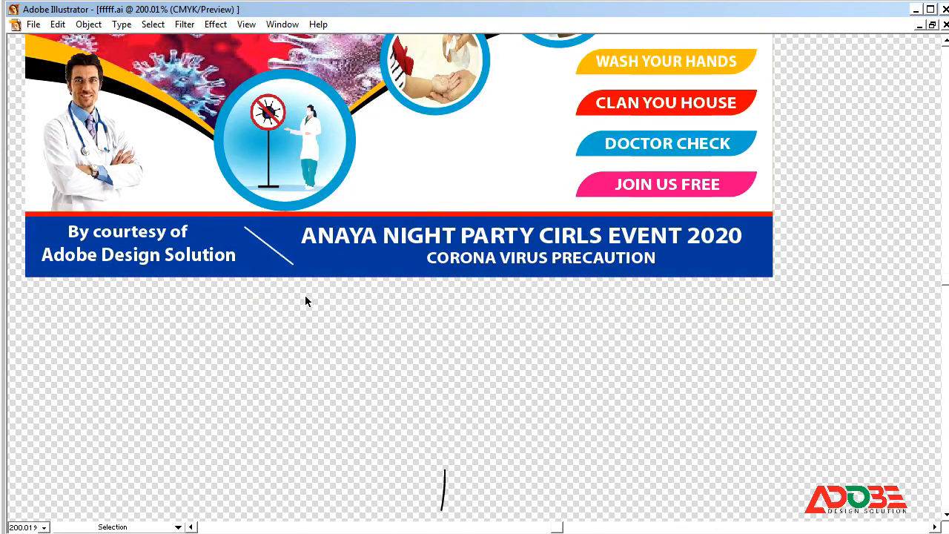
drag(277, 253, 295, 261)
click(289, 310)
click(290, 259)
key(Left)
key(Left)
key(Up)
key(Up)
click(252, 308)
click(288, 259)
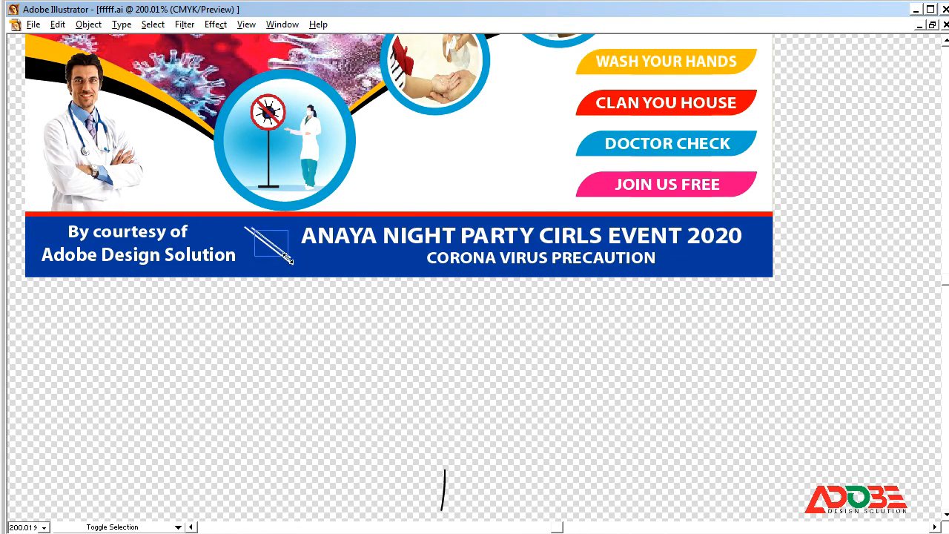
drag(292, 259, 278, 262)
click(282, 302)
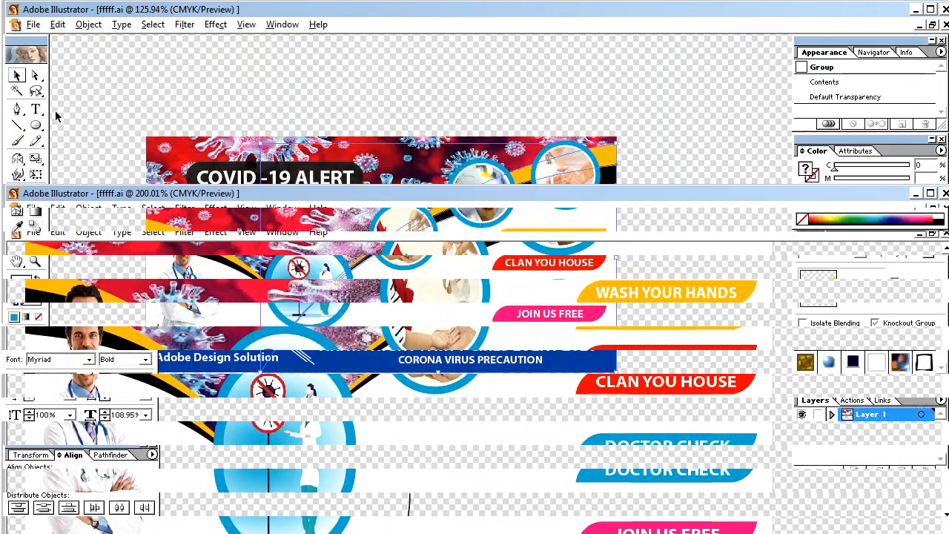
Step: Add the black bold text "Anayaa2 Presented" in the white area beside the pink and blue banners
key(ctrl+a)
text(Ana)
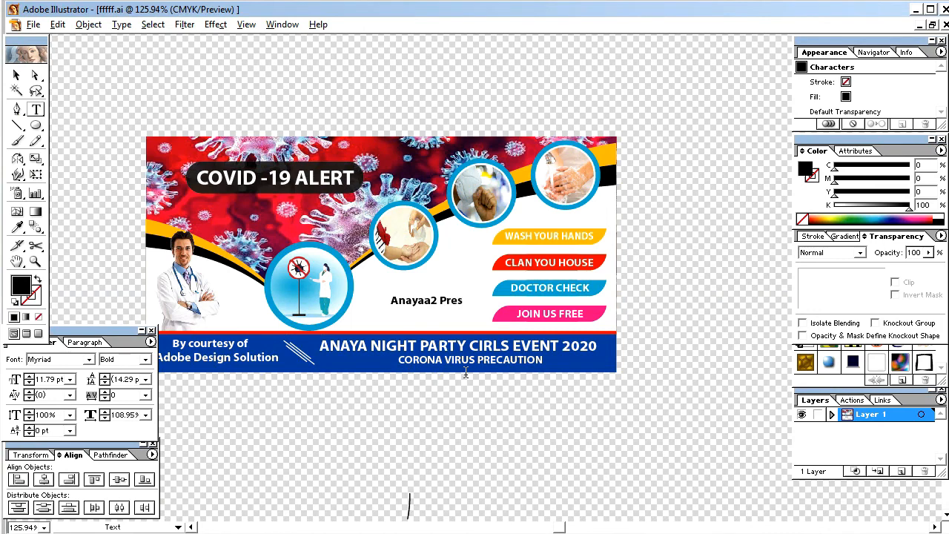
text(yaa2 Presentrd)
key(BackSpace)
key(BackSpace)
text(ed)
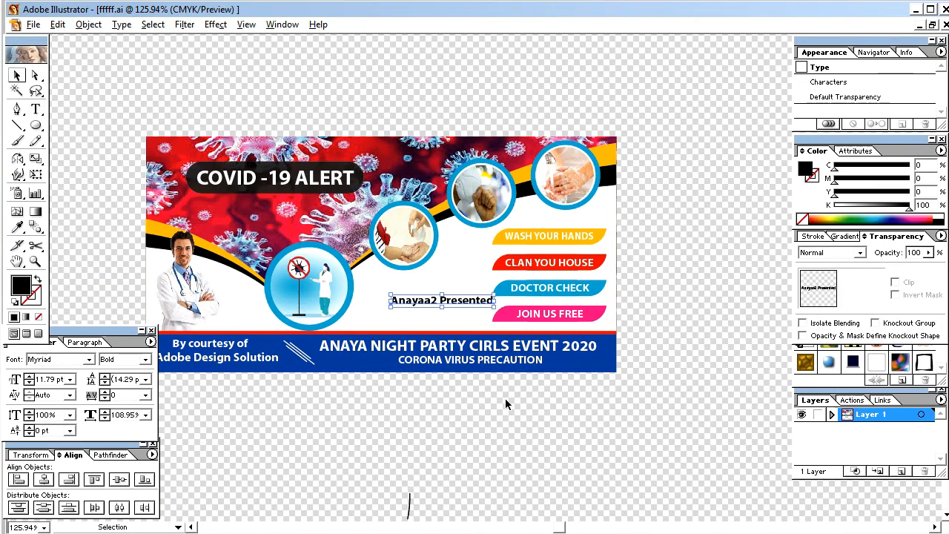
Step: Add "Sunday nigh 25" as the text's second line and move the two-line text block below the card
key(Return)
text(SAu)
key(BackSpace)
key(BackSpace)
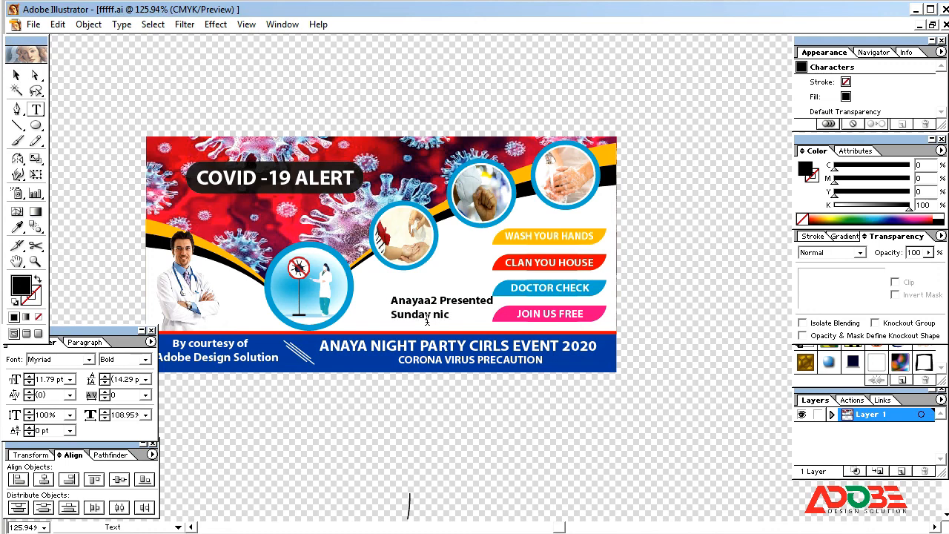
key(Escape)
shift+click(481, 301)
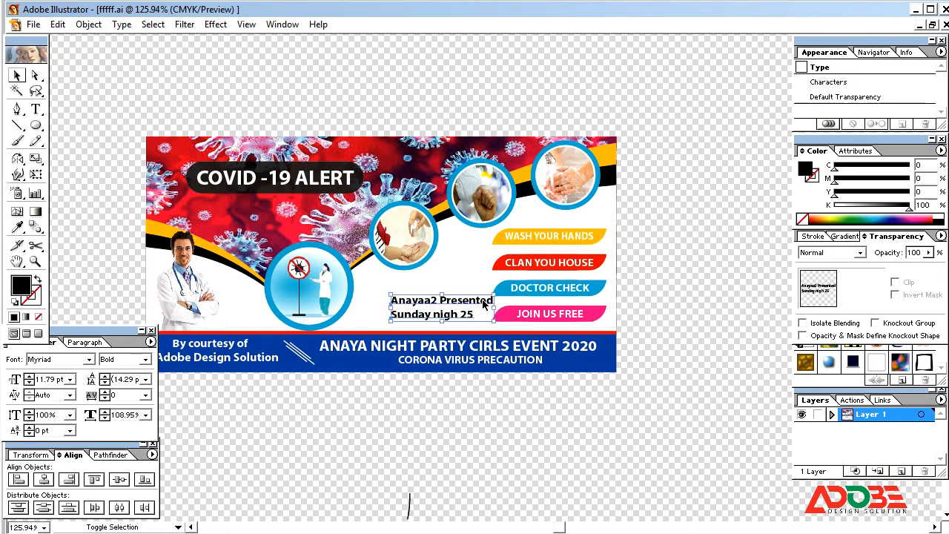
drag(459, 306, 426, 407)
click(541, 420)
Step: Draw a wide, flat ellipse between the signboard photo and the blue banner and fill it with 100% cyan
drag(36, 126, 88, 132)
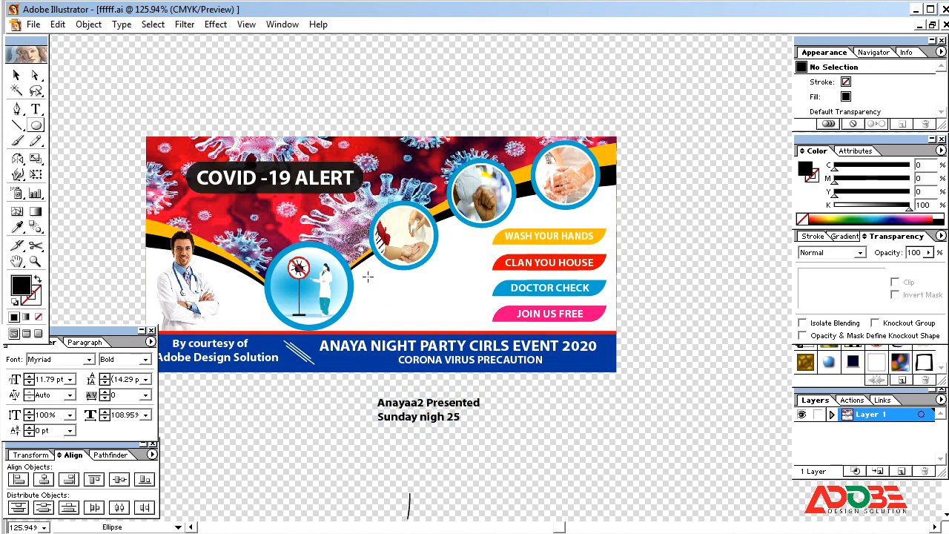
drag(367, 278, 482, 296)
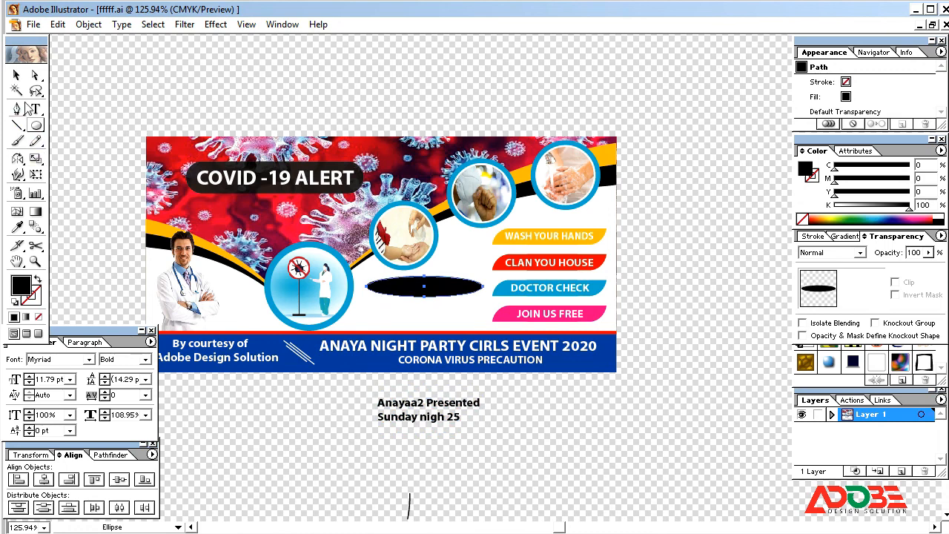
click(16, 75)
click(871, 218)
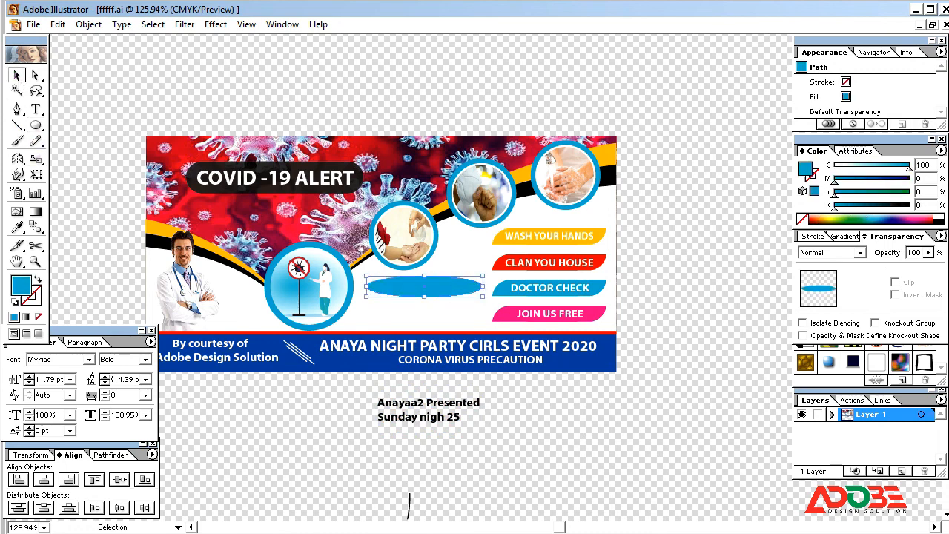
Step: Paste a copy of the blue ellipse in front and nudge the copy slightly left and up
key(ctrl+c)
key(ctrl+f)
key(Left)
key(Left)
key(Left)
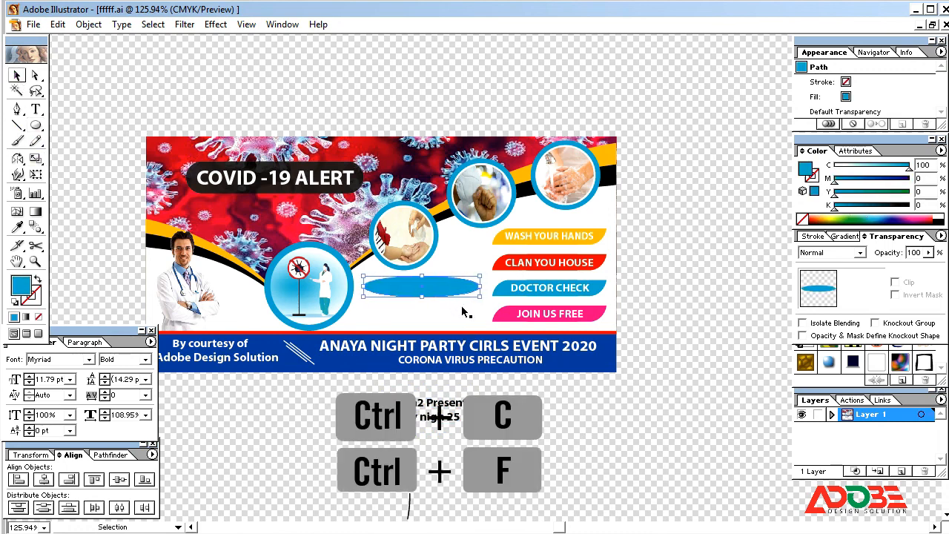
key(Up)
key(Left)
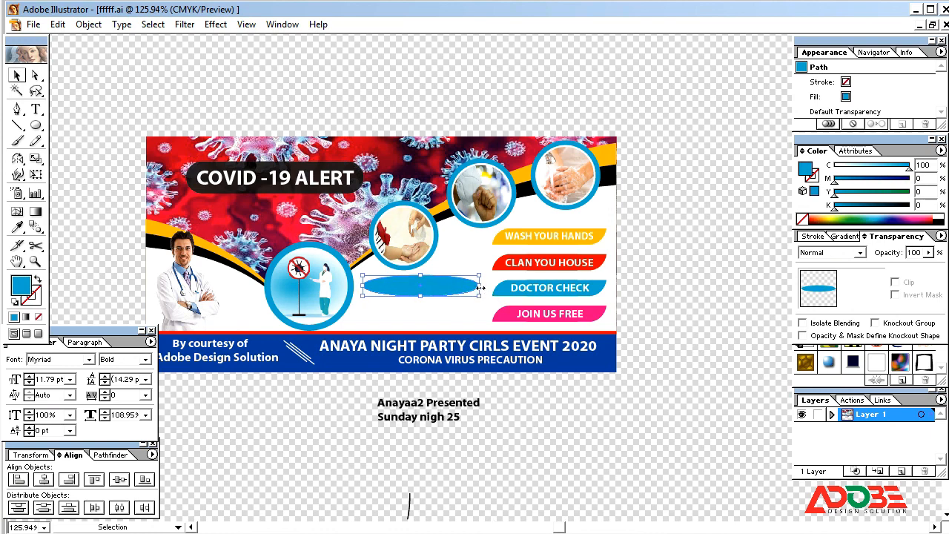
Step: Narrow the front ellipse slightly and fill it with 100% cyan and 30% magenta
drag(481, 287, 475, 287)
click(857, 179)
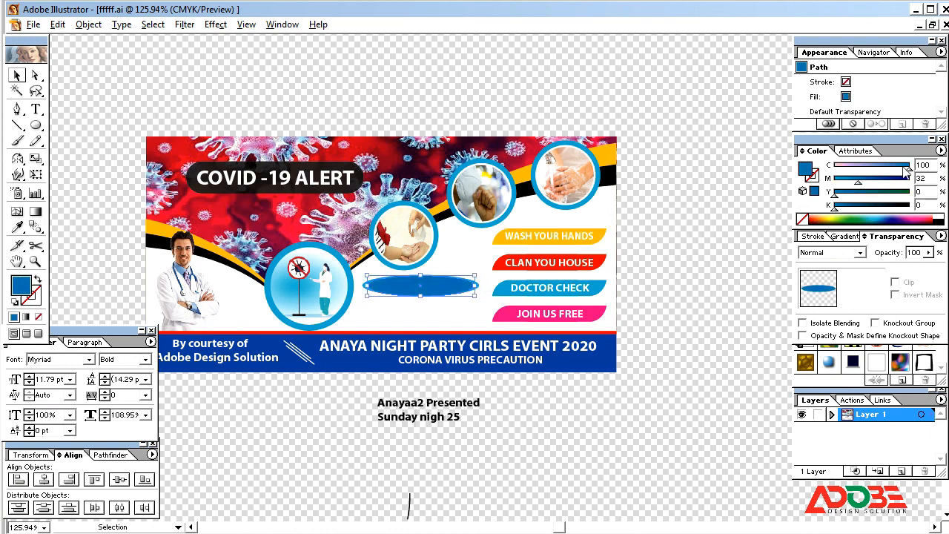
text(30)
click(712, 285)
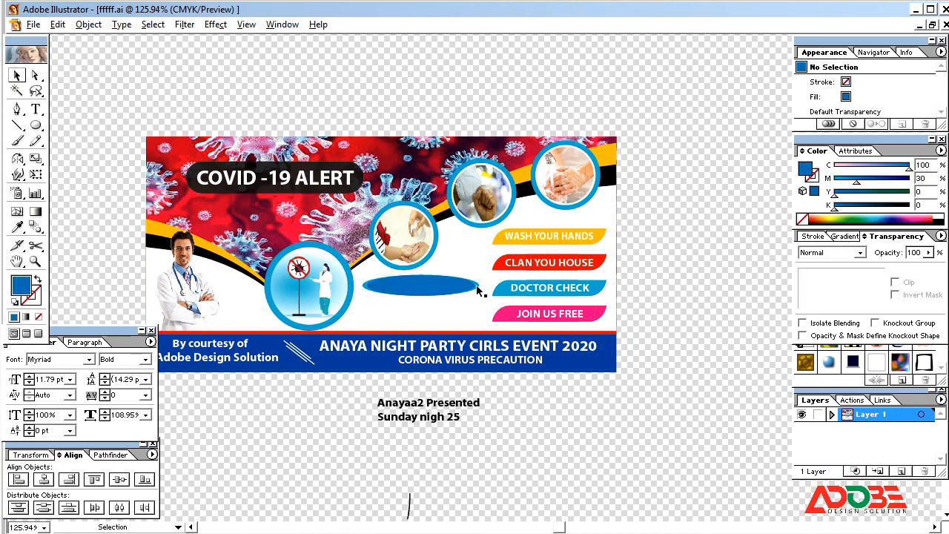
Step: Select both overlapping blue ellipses and place a duplicate of the pair directly below the original
click(476, 290)
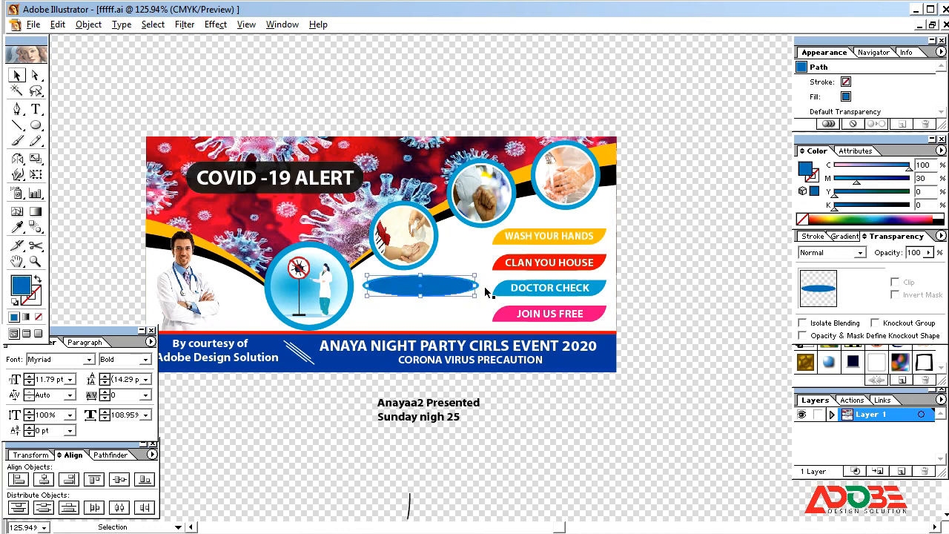
click(480, 289)
click(467, 288)
drag(467, 289, 467, 314)
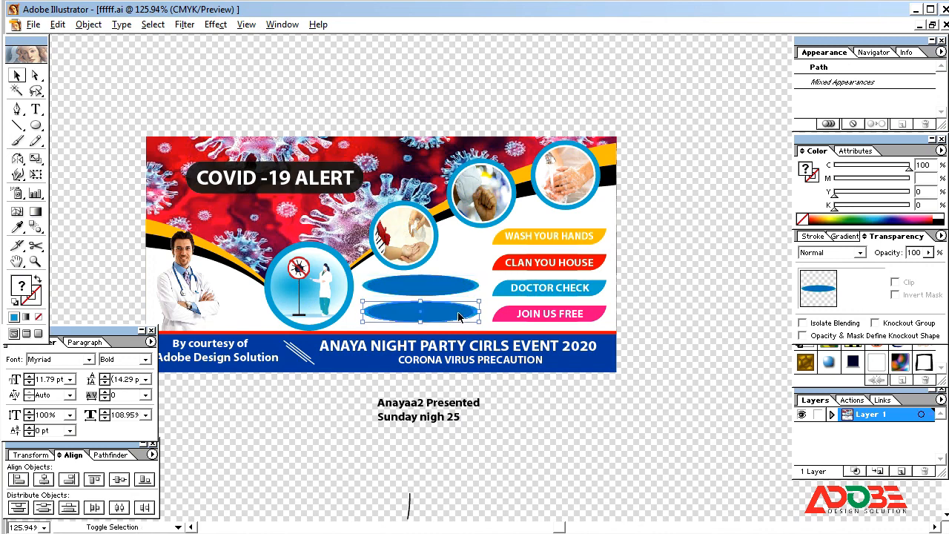
click(544, 444)
Step: Recolour the "Anayaa2 Presented" and "Sunday nigh 25" text lines below the card to white, with all CMYK values at 0
click(450, 404)
shift+click(451, 416)
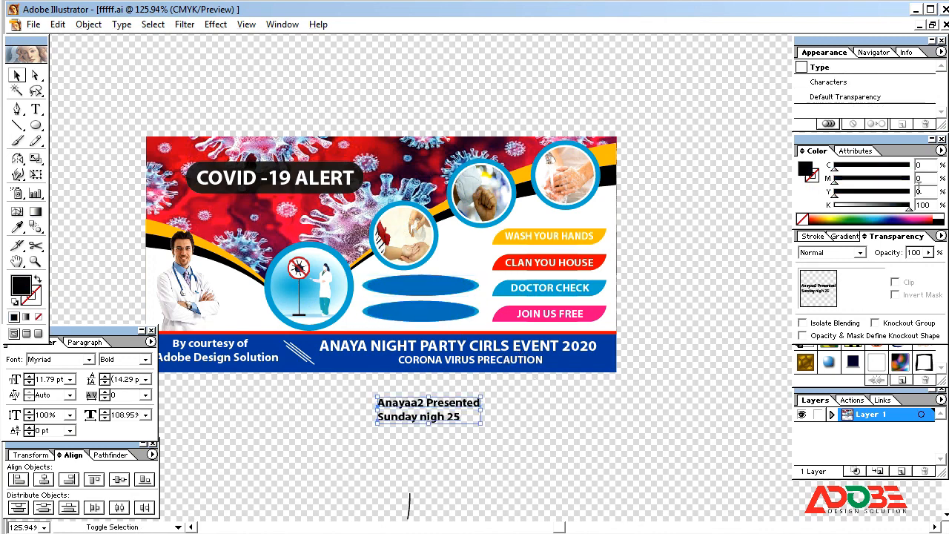
click(937, 215)
click(462, 445)
Step: Move "Anayaa2 Presented" onto the upper ellipse badge and "Sunday nigh 25" onto the lower one
drag(456, 402, 456, 294)
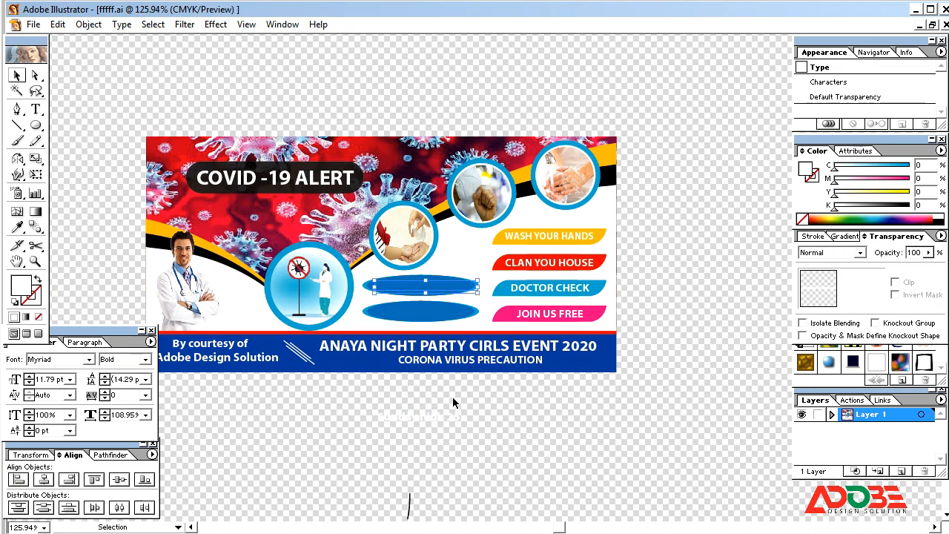
click(450, 421)
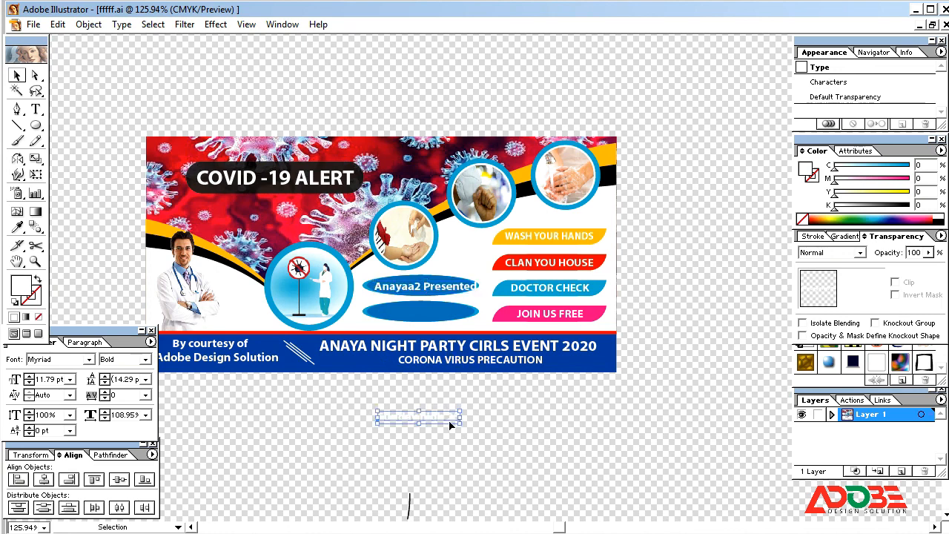
drag(450, 424, 453, 317)
click(487, 475)
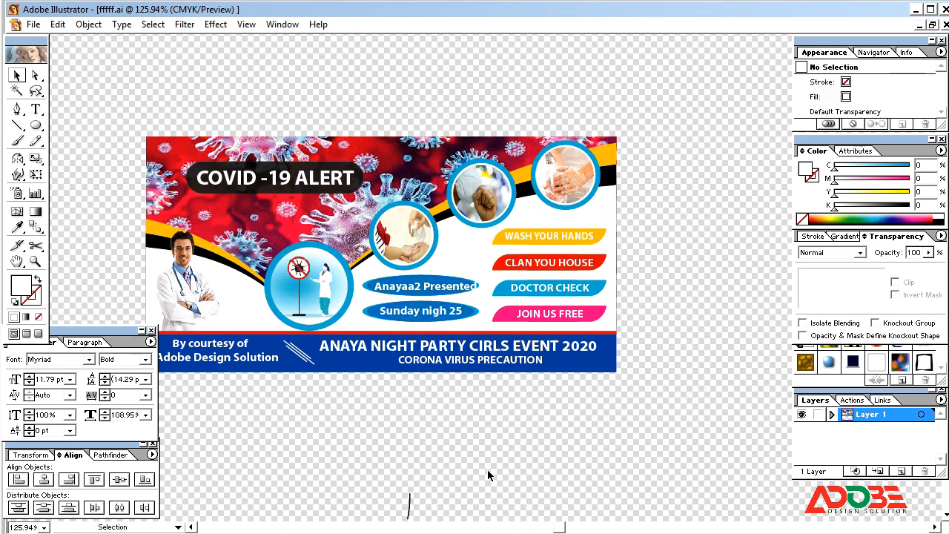
Step: Centre both text lines in their ellipses, narrowing "Anayaa2 Presented" to about 97% horizontal scale so it fits
drag(273, 189, 571, 403)
click(538, 324)
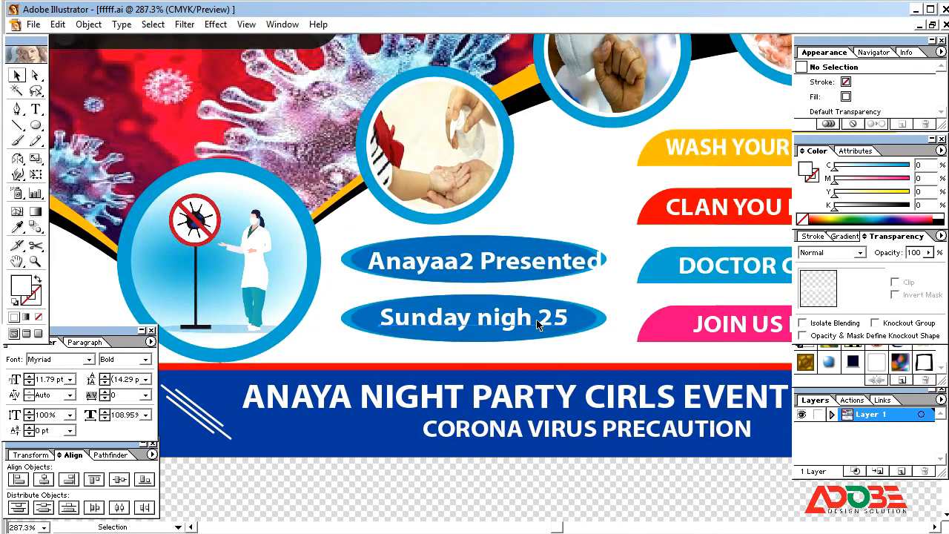
key(Down)
click(580, 257)
drag(603, 261, 589, 263)
key(Up)
key(Left)
key(Left)
key(Left)
key(Left)
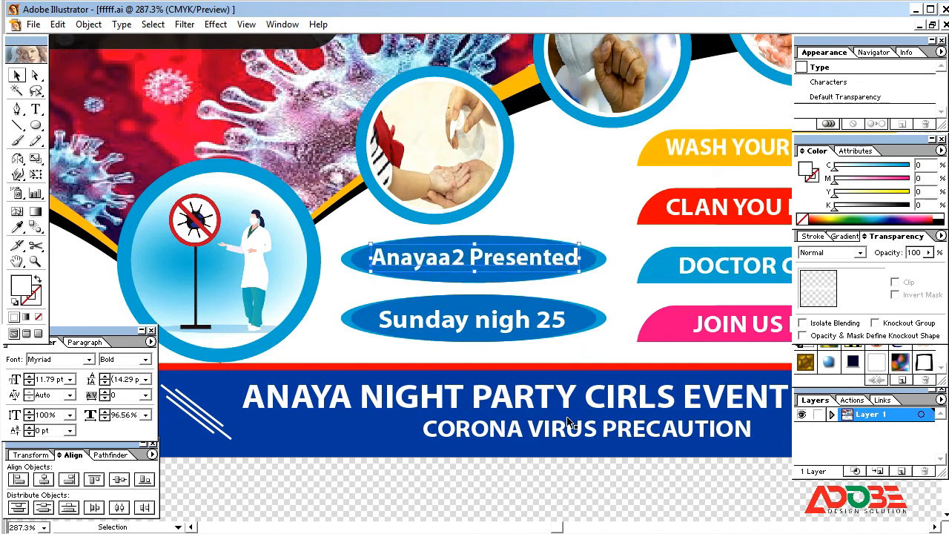
click(526, 474)
Step: Hide the panels and examine the whole card at 100% and at about 179% zoom
key(ctrl+1)
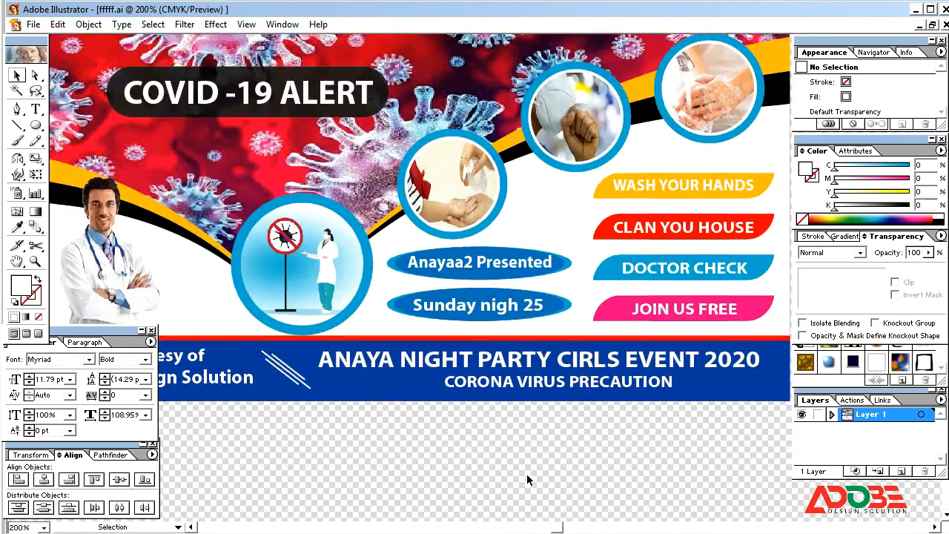
key(Tab)
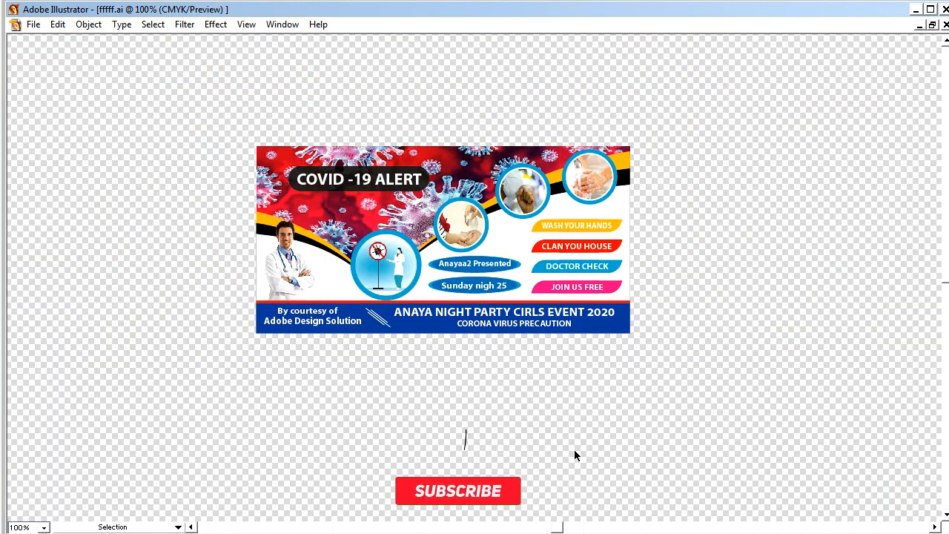
drag(138, 88, 705, 402)
click(703, 403)
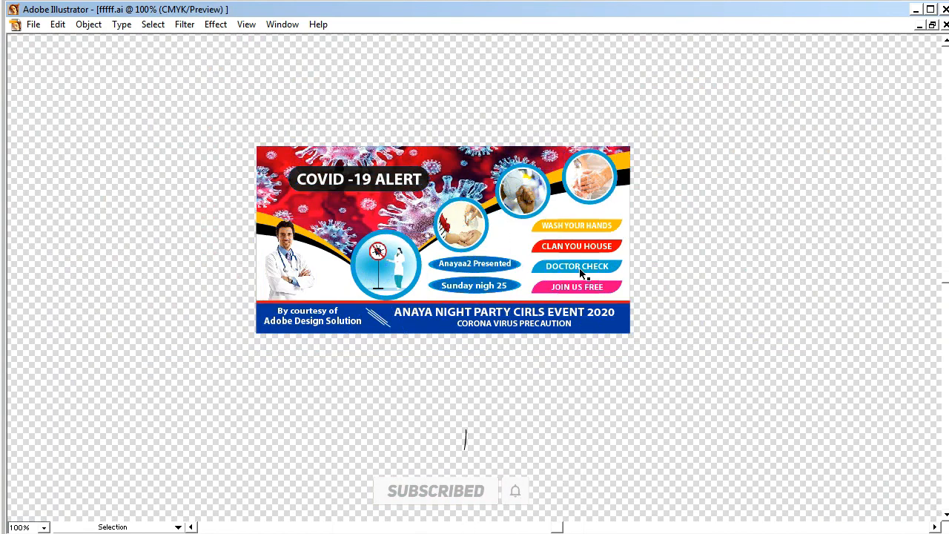
key(z)
drag(209, 109, 690, 371)
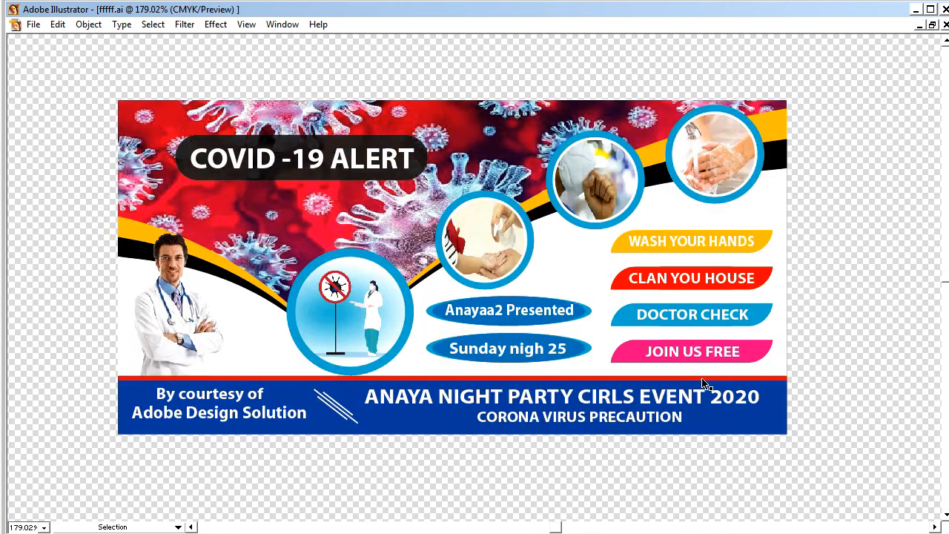